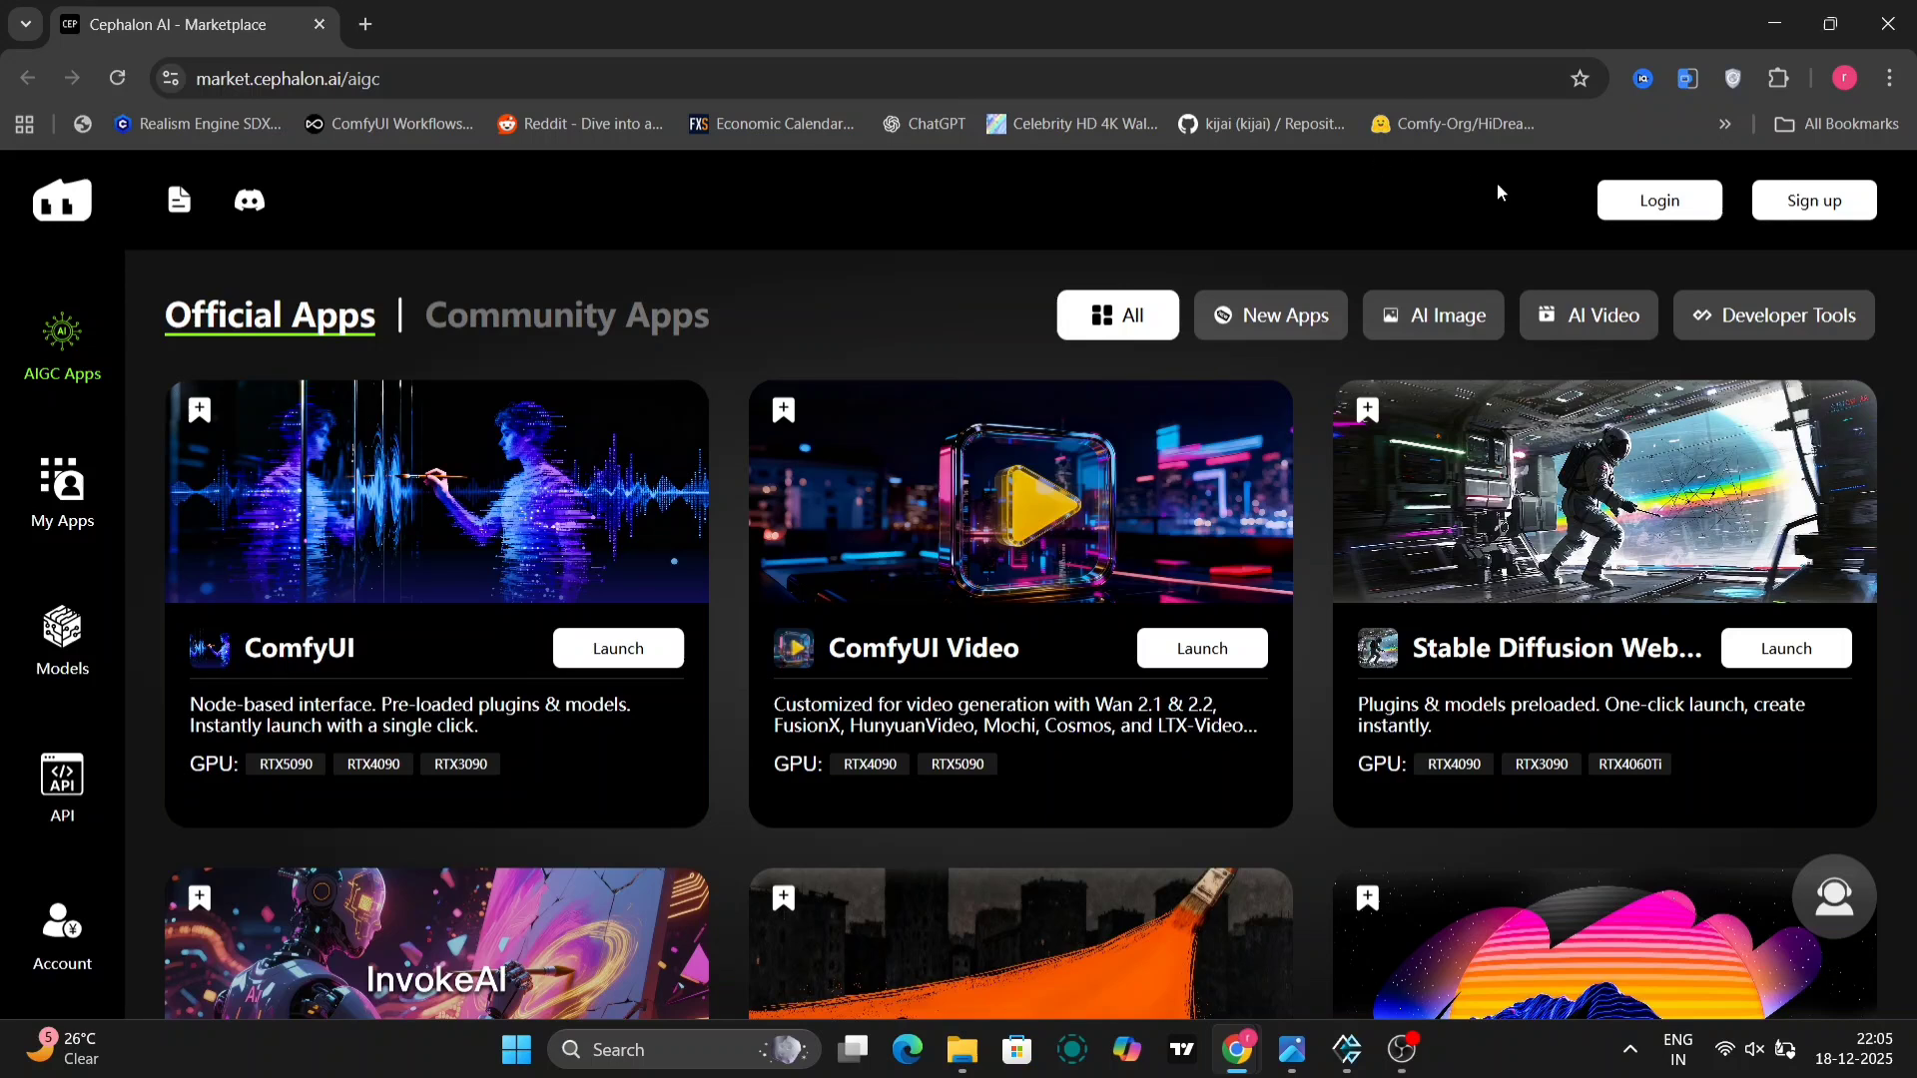
# Sign in to Cephalon AI with a Google account and browse the app cards.
pyautogui.click(1679, 212)
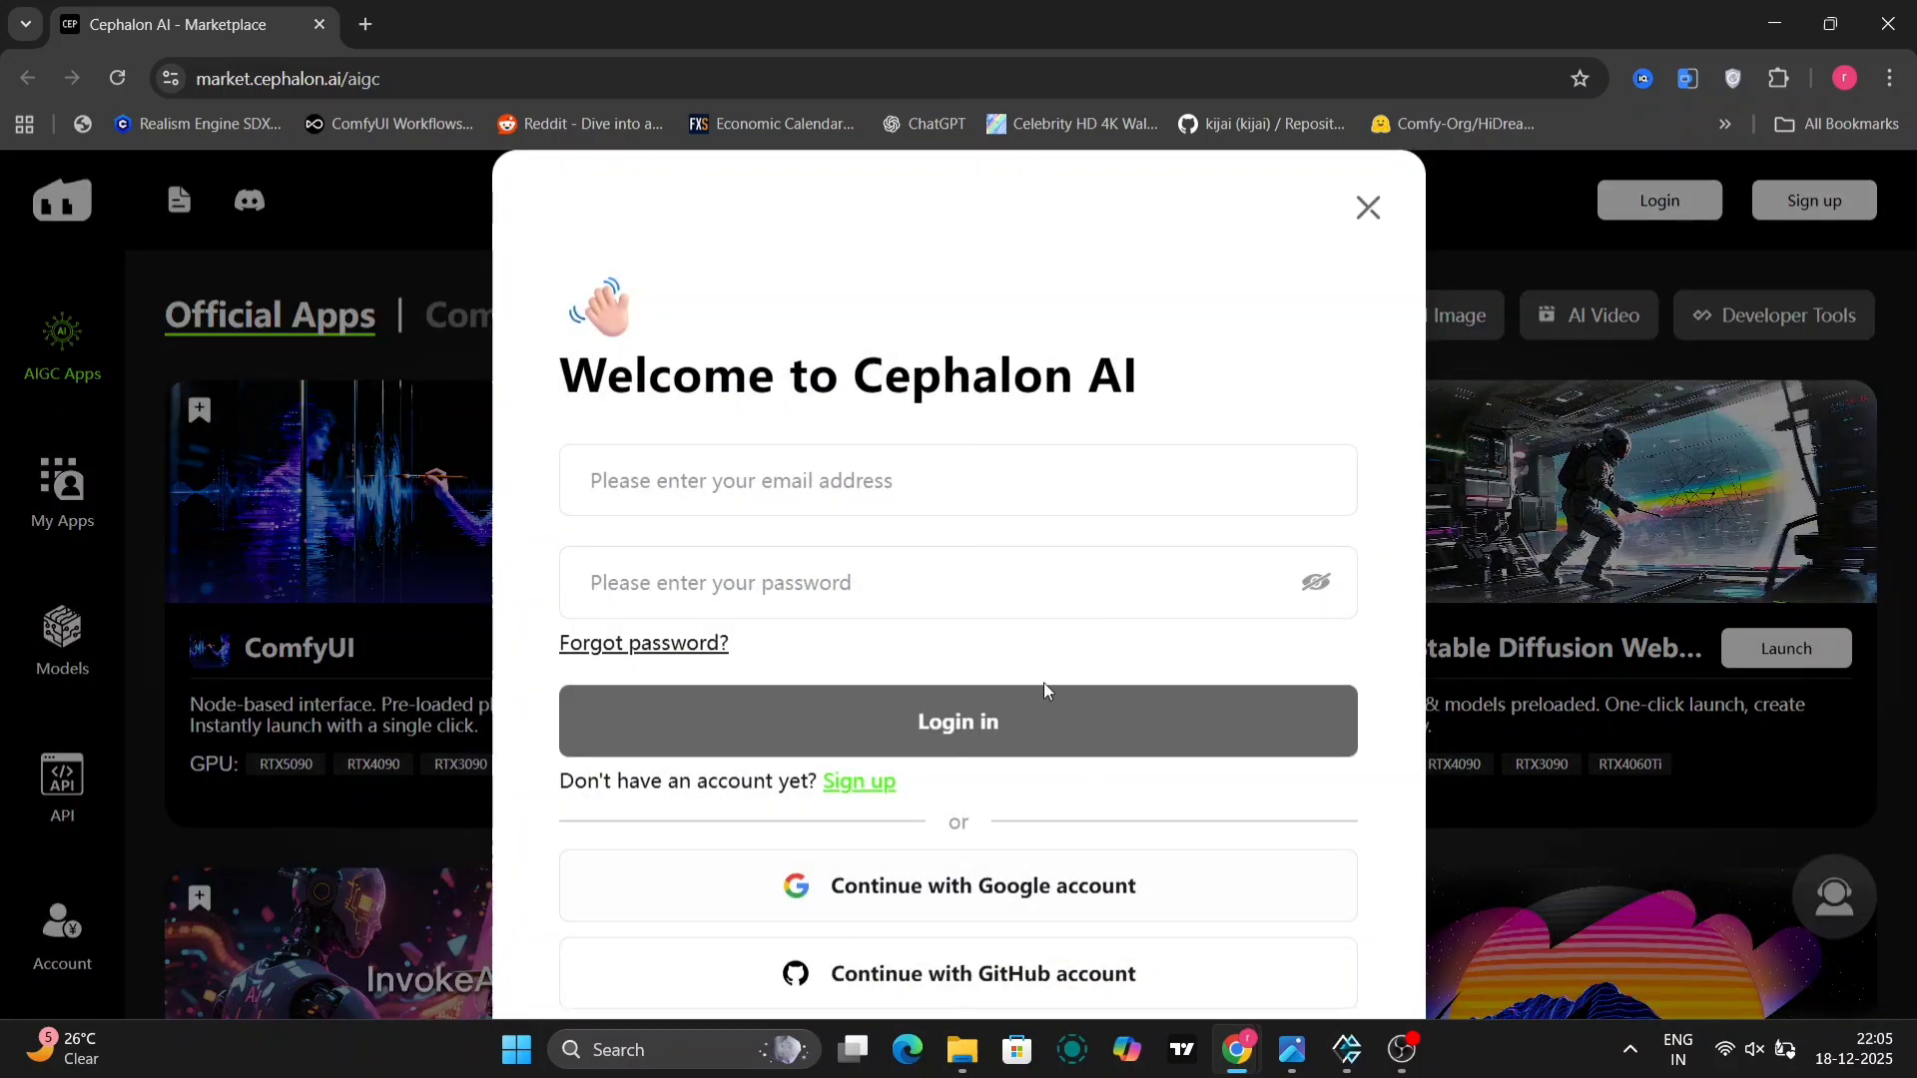
pyautogui.scroll(-2, 1045, 685)
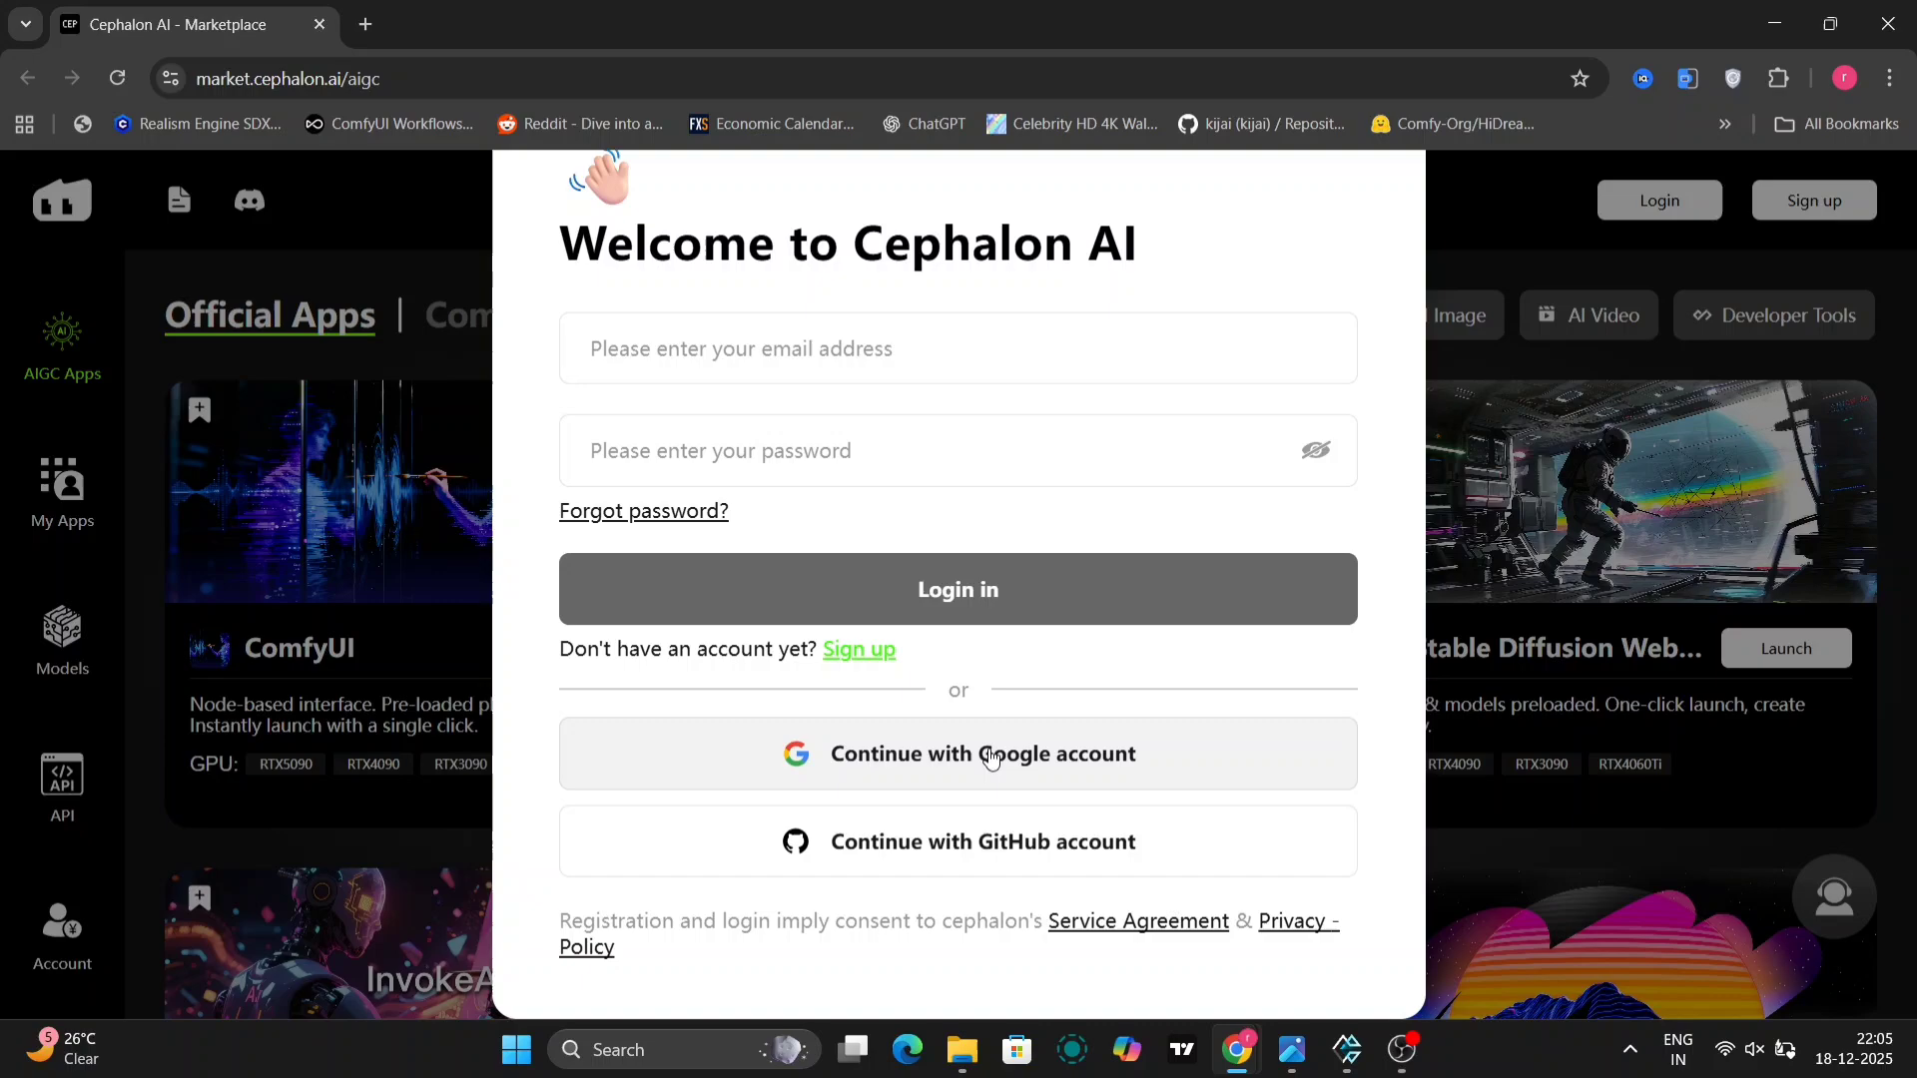
pyautogui.click(990, 759)
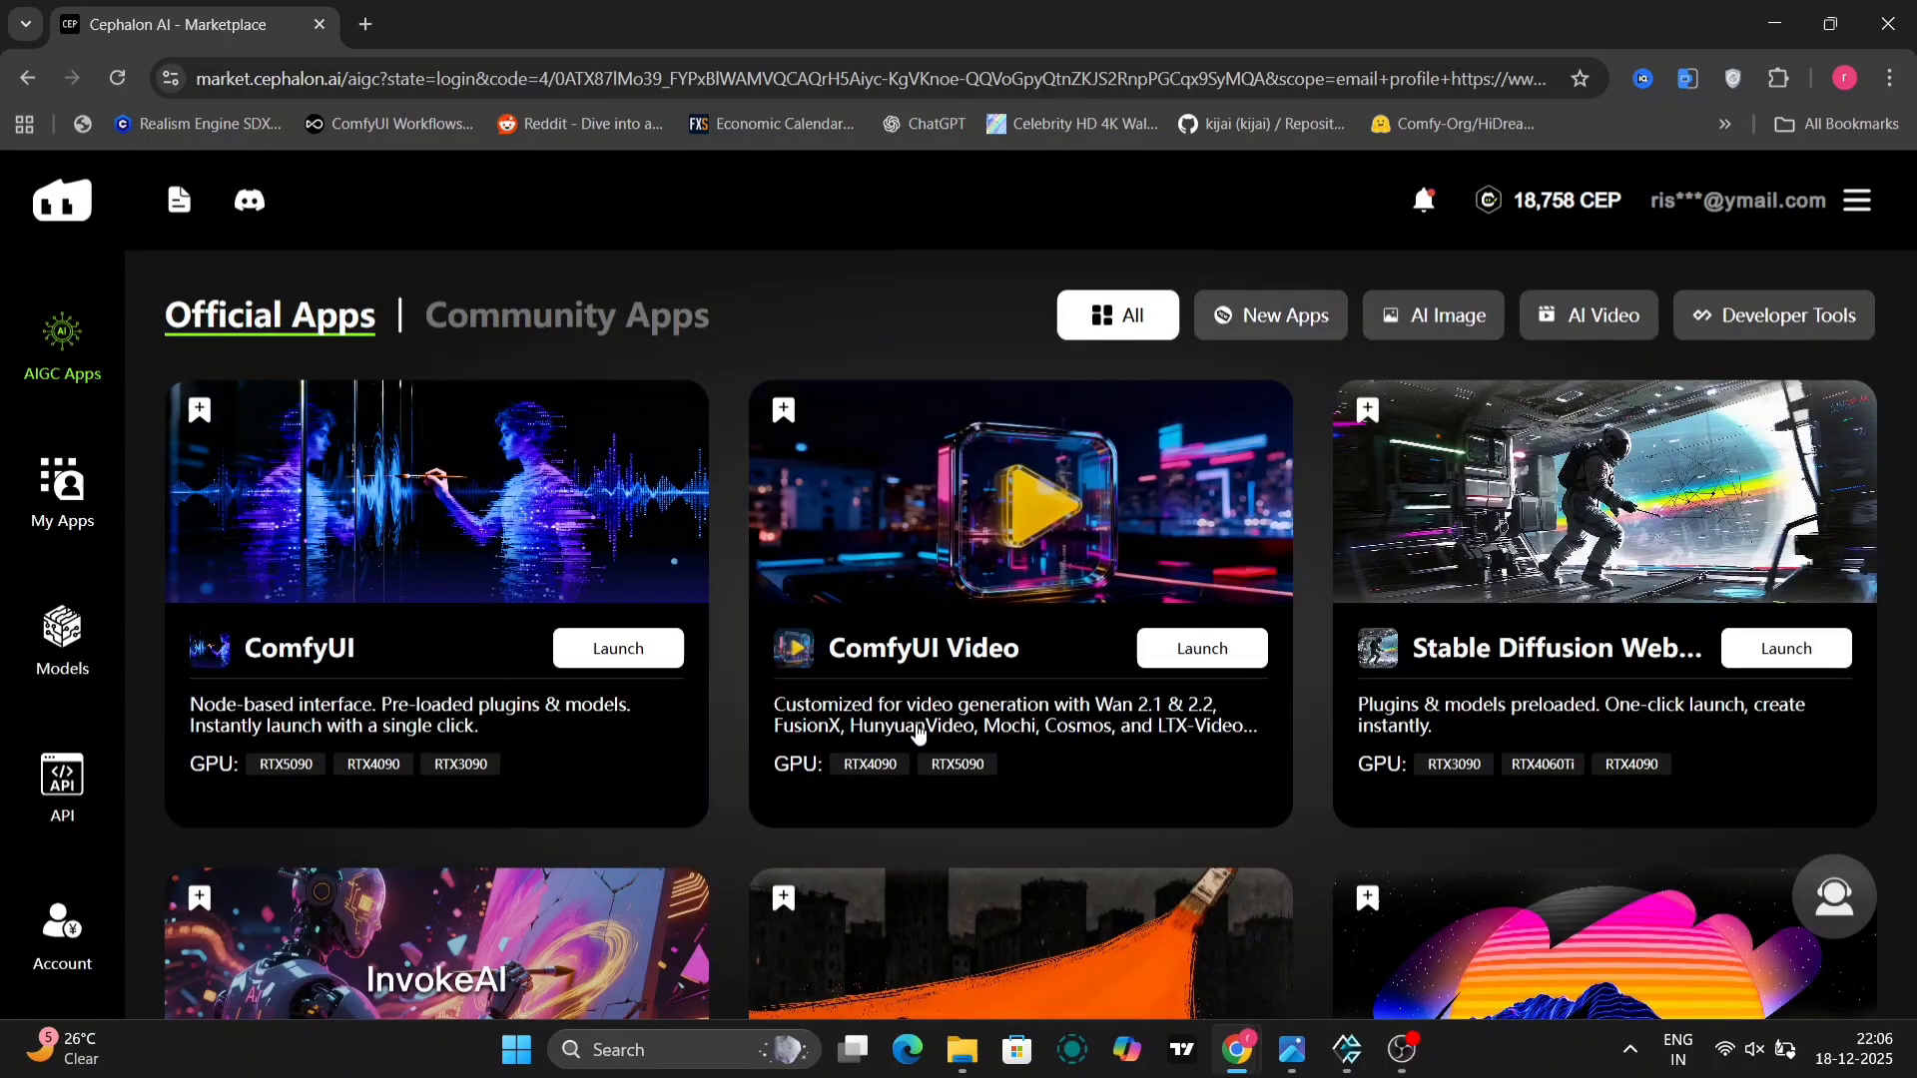
pyautogui.scroll(-4, 1499, 587)
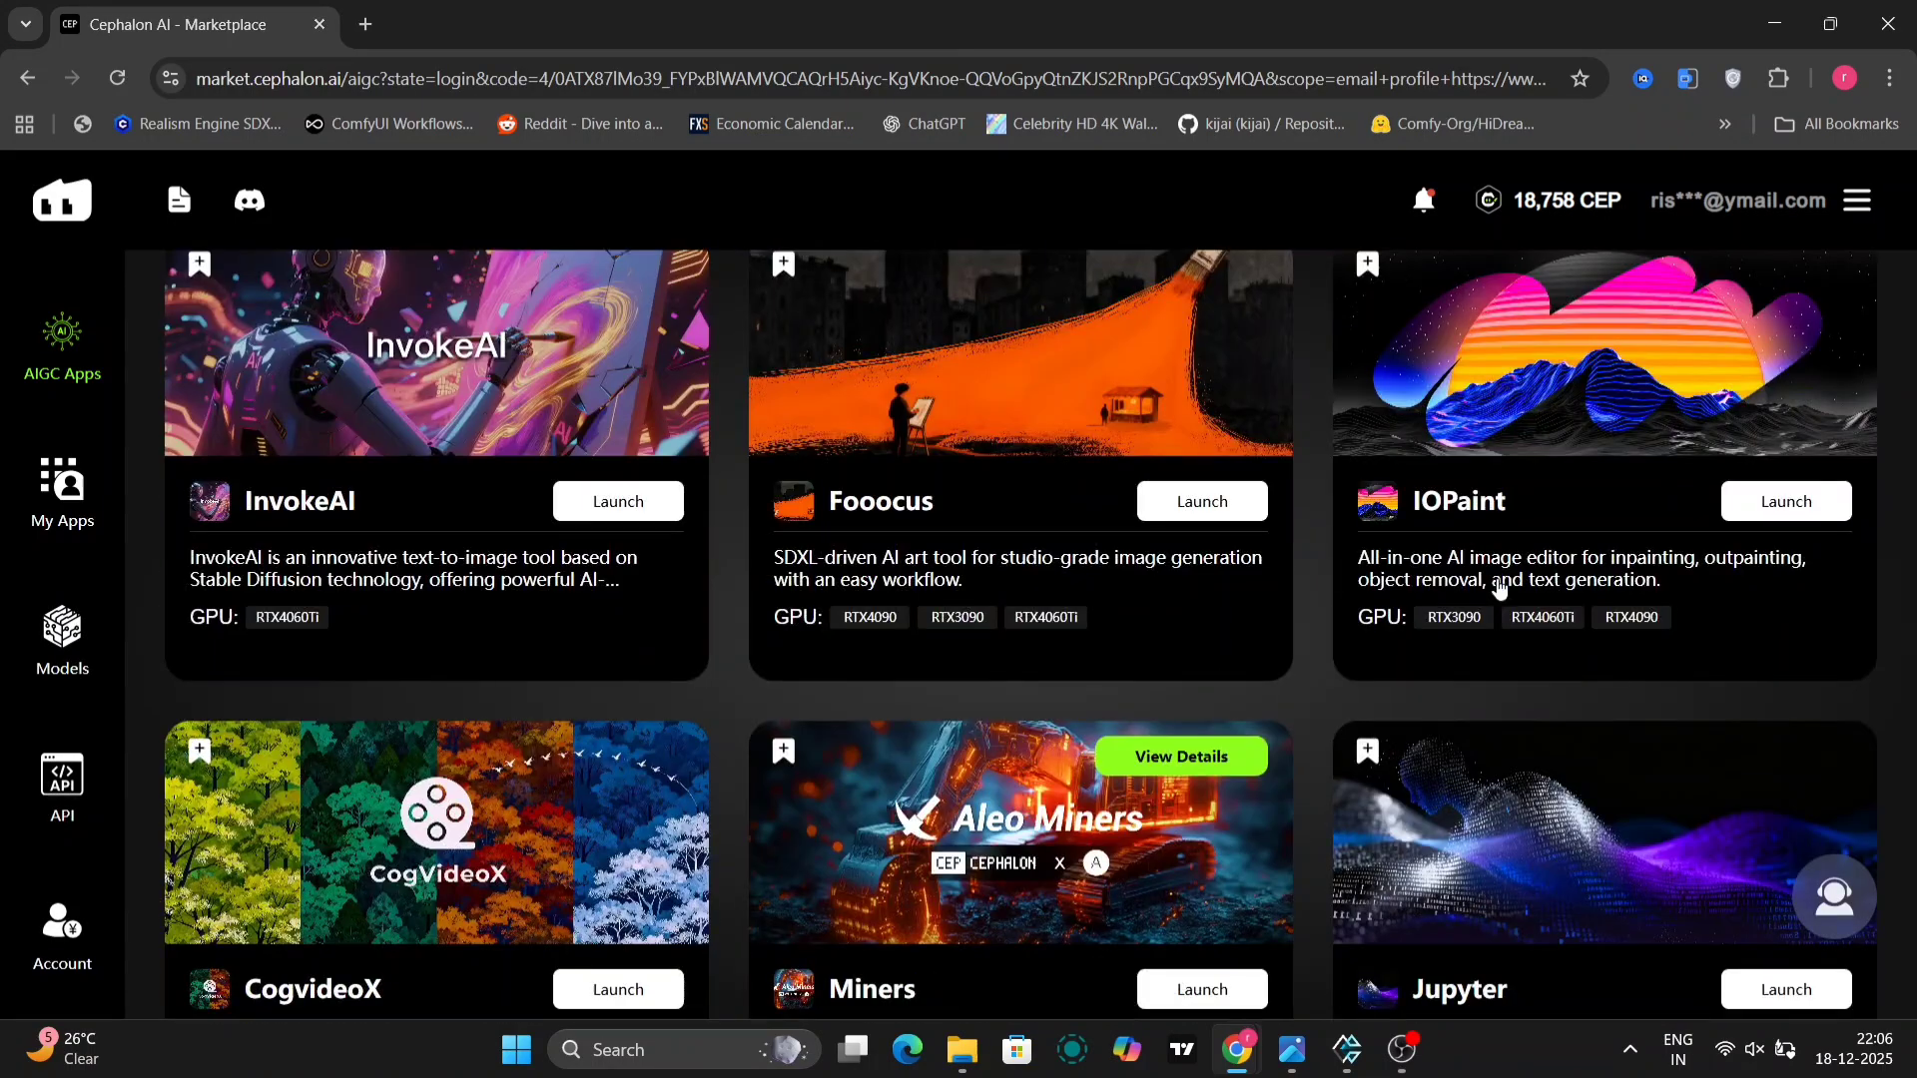
pyautogui.scroll(3, 1499, 587)
pyautogui.scroll(-4, 1499, 589)
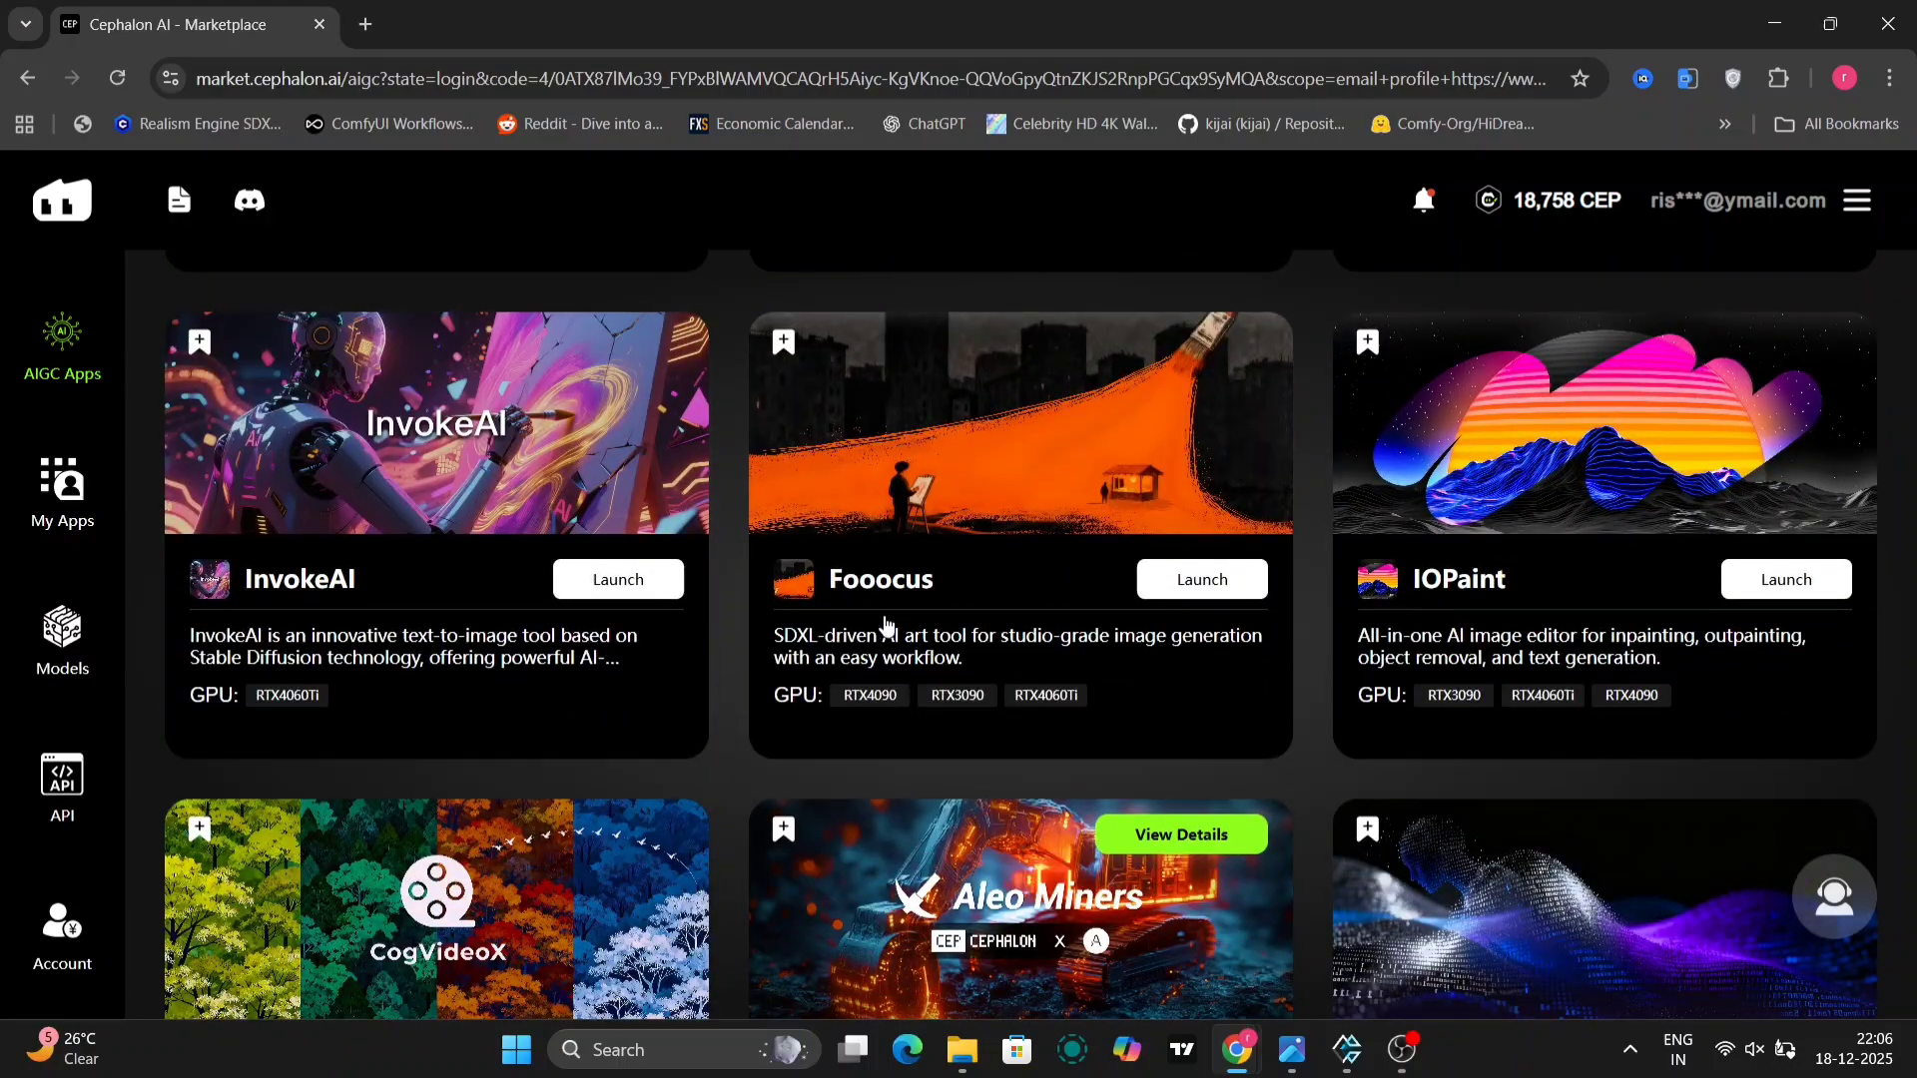
pyautogui.scroll(-4, 1078, 659)
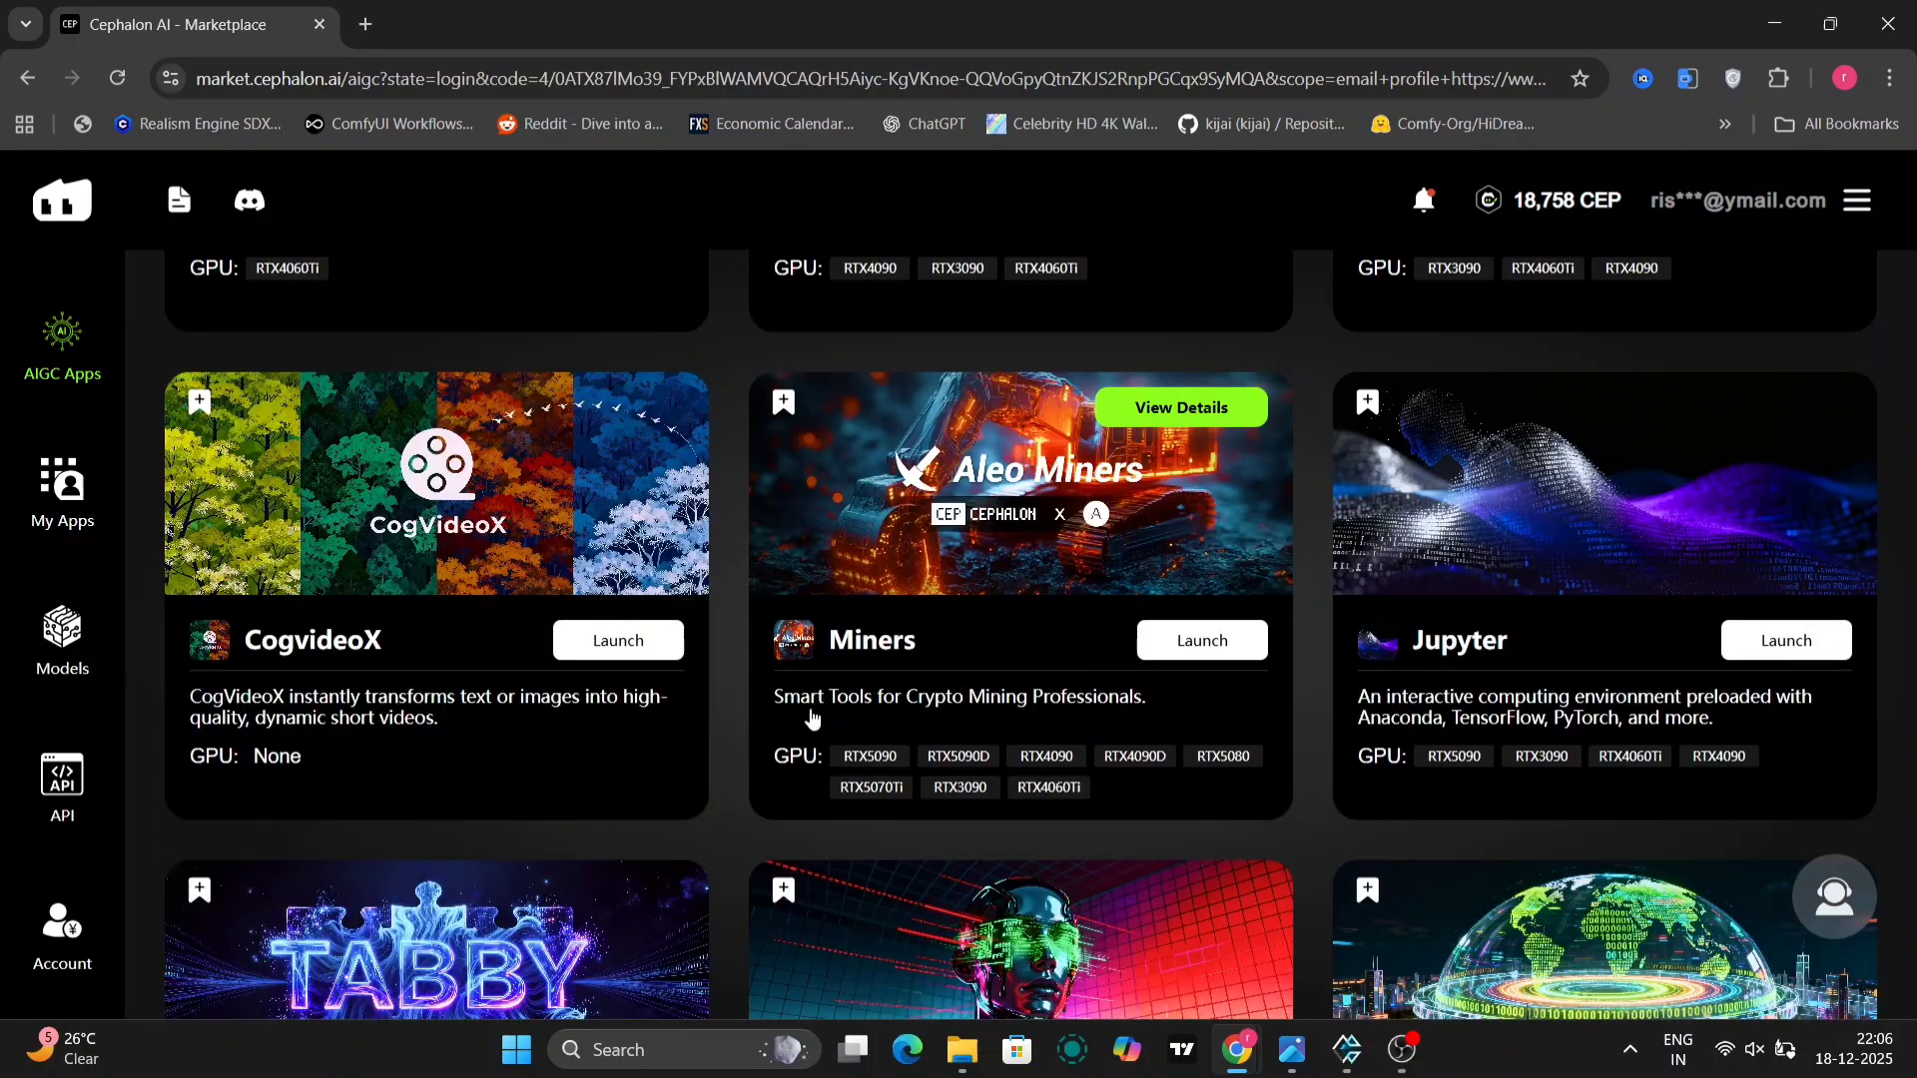
pyautogui.scroll(-4, 1298, 723)
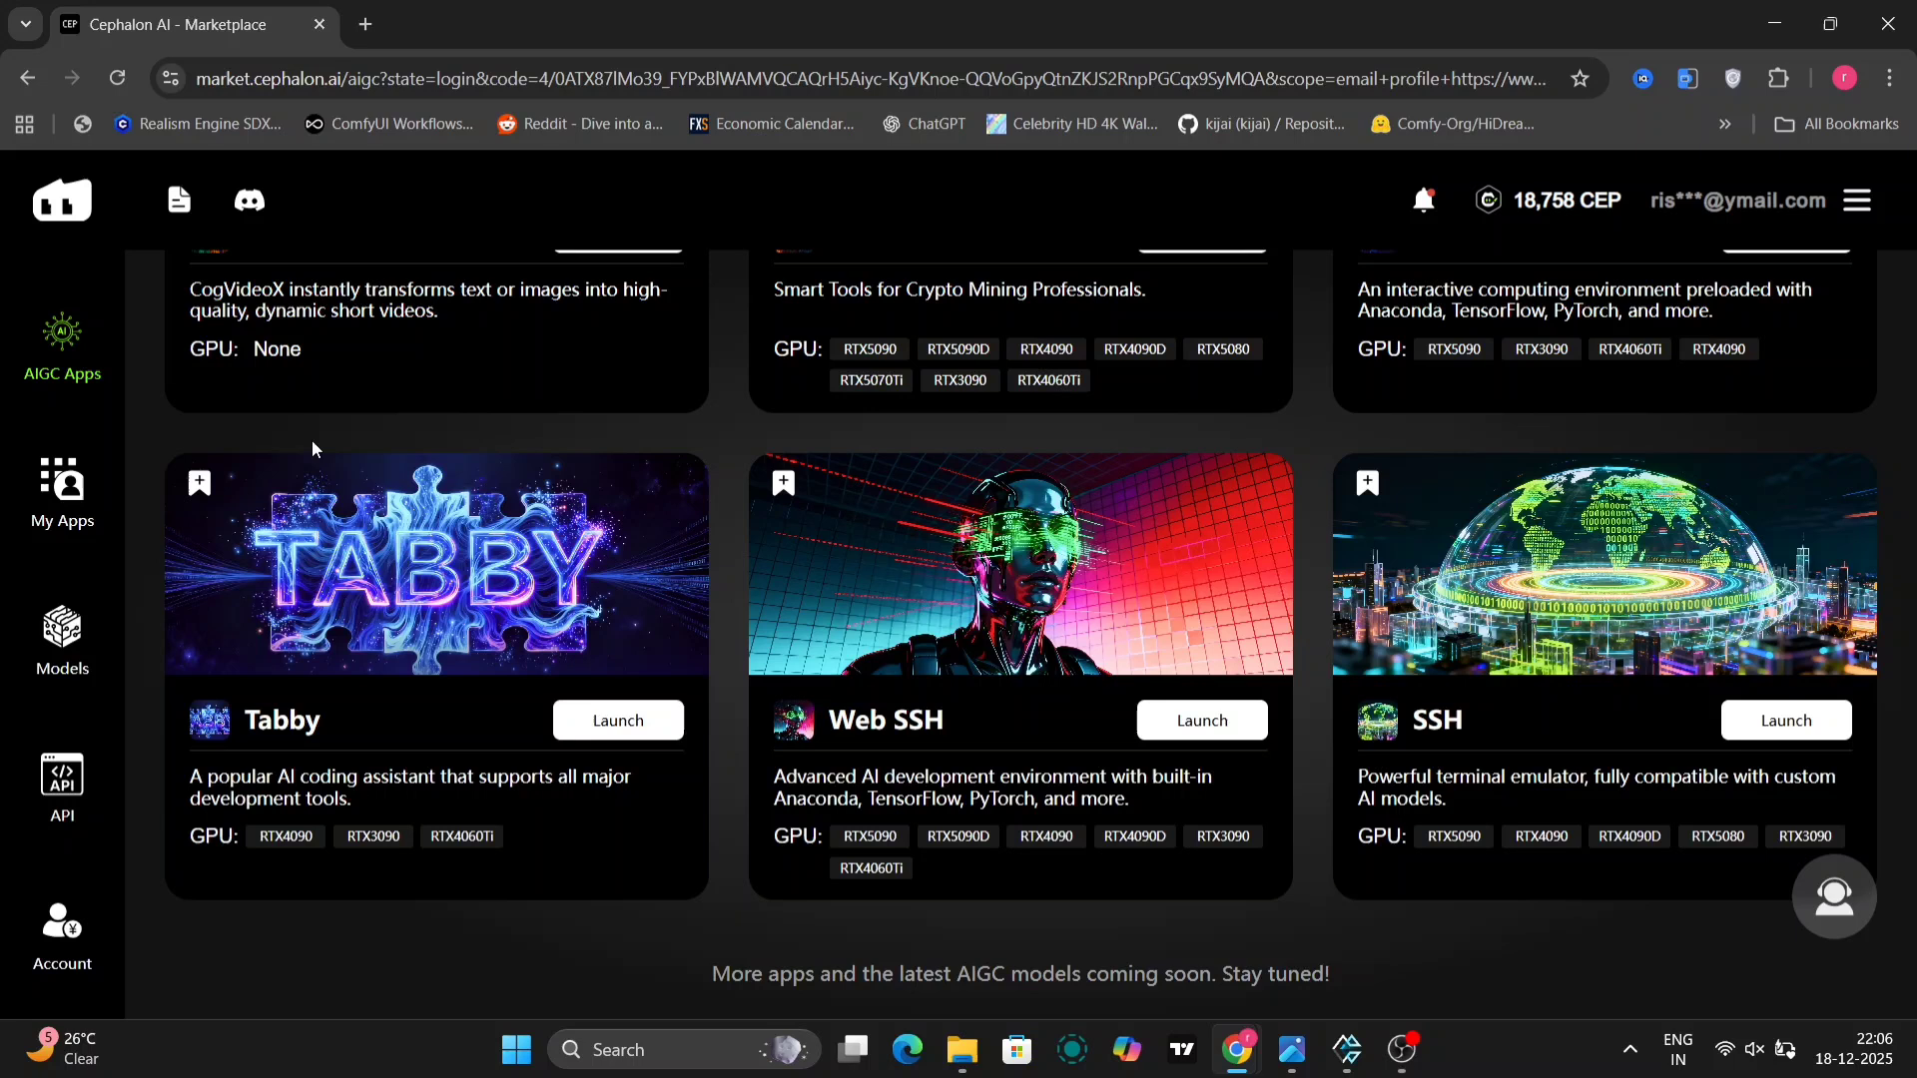
# Check My Apps for running apps, then go back to the Official Apps marketplace.
pyautogui.click(84, 650)
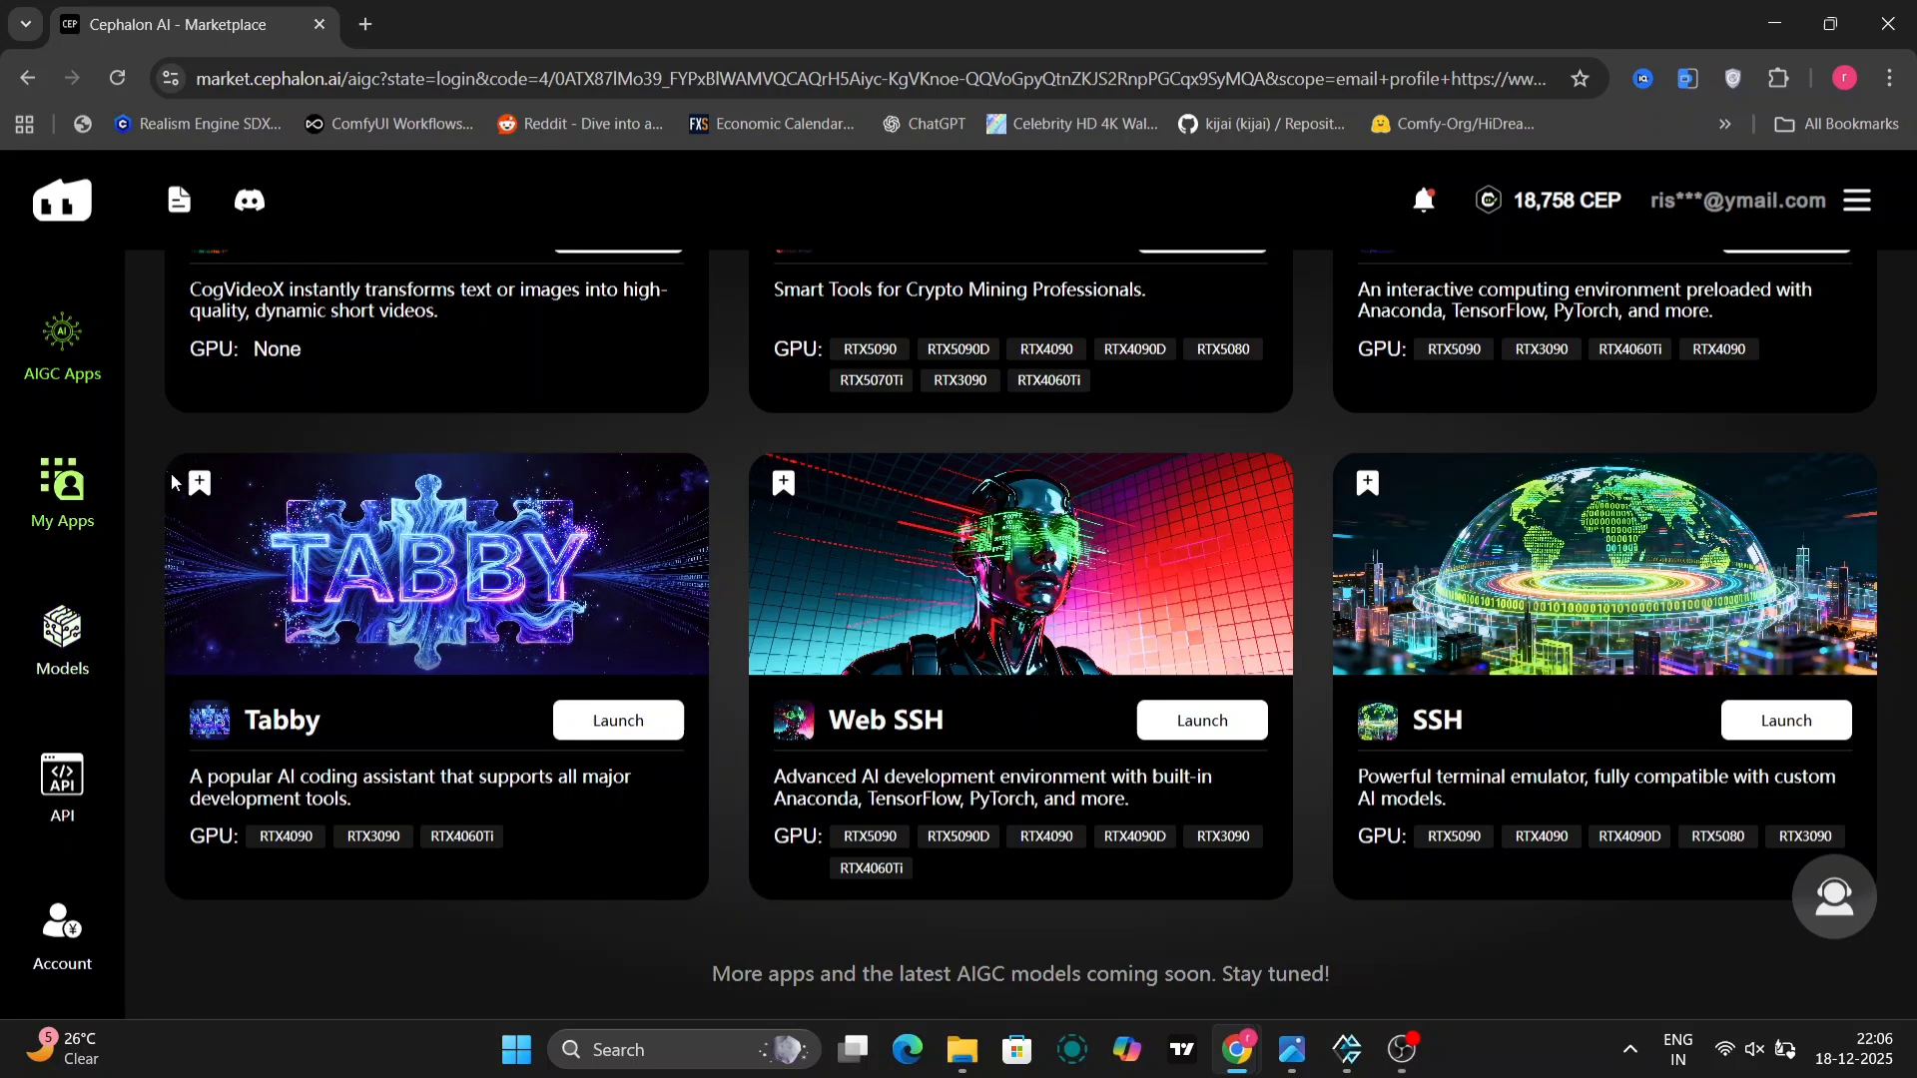
pyautogui.click(81, 367)
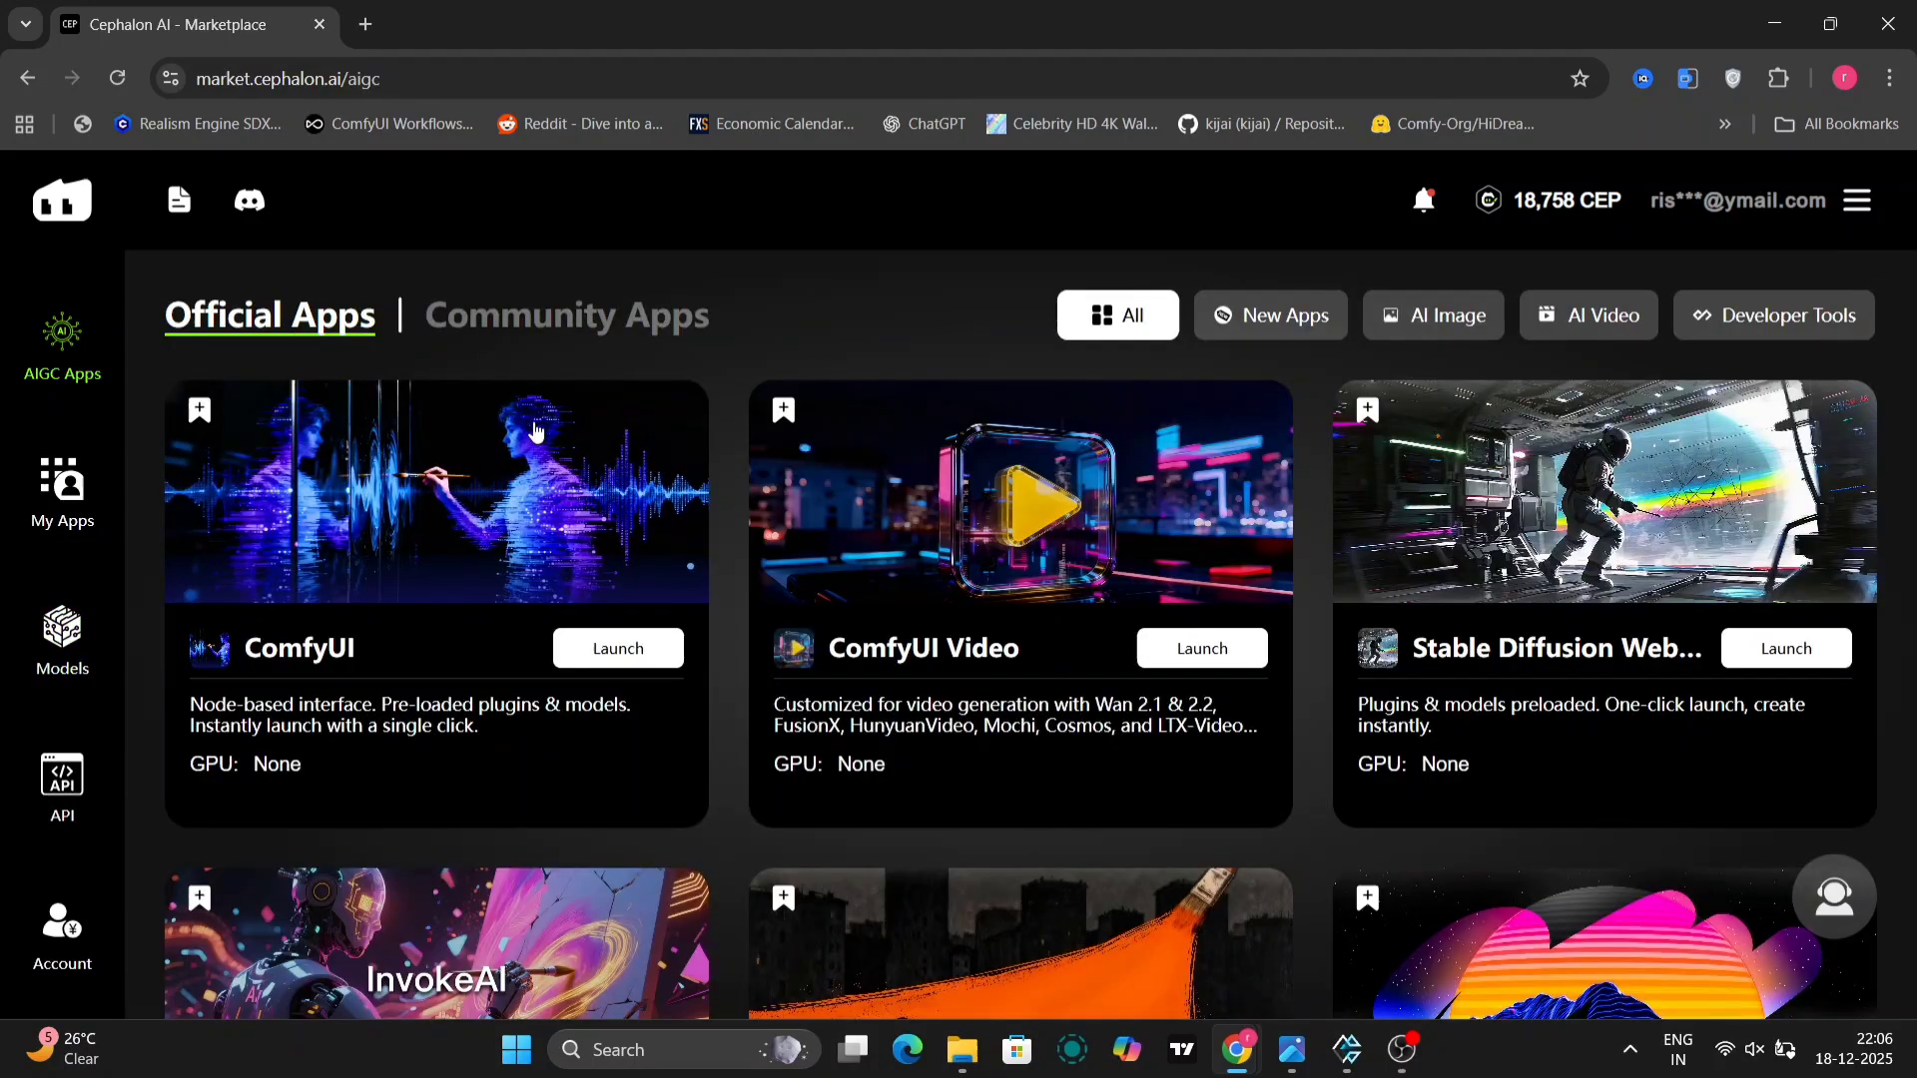
pyautogui.scroll(-1, 629, 639)
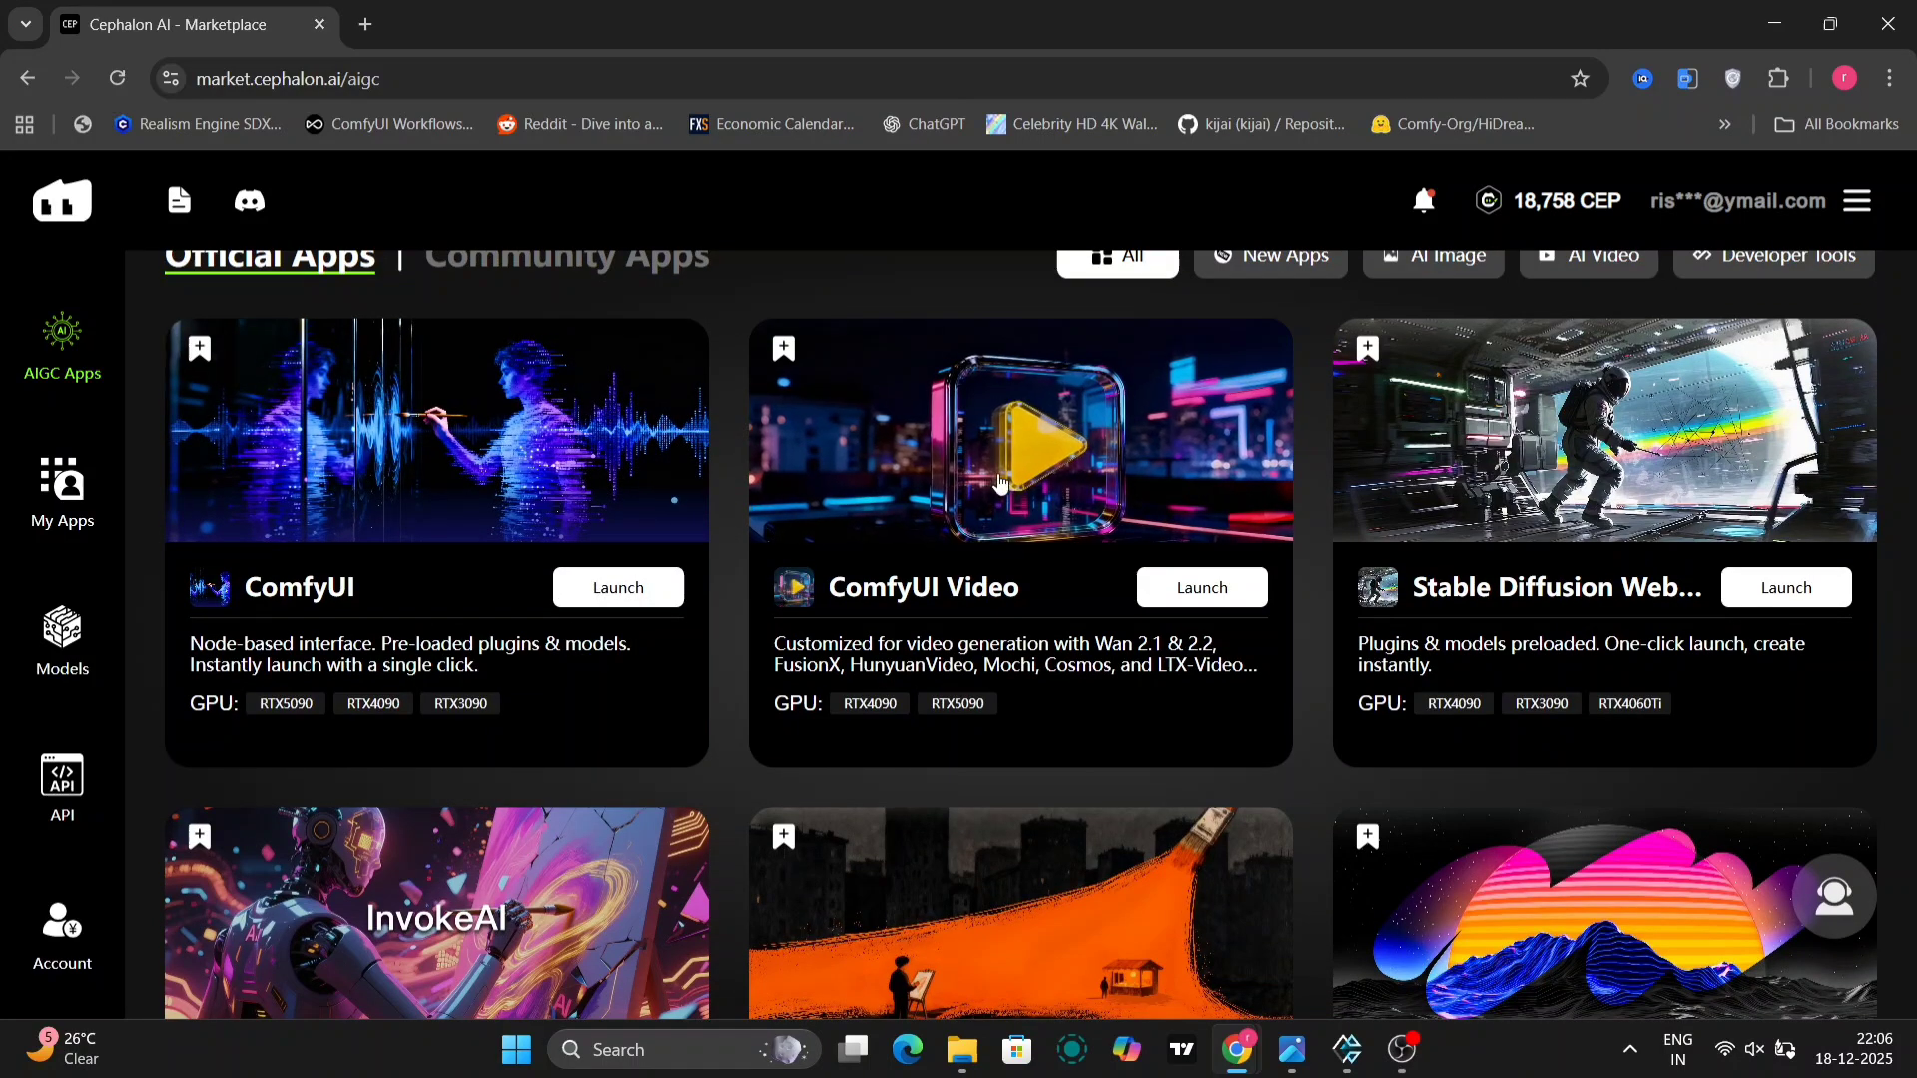
# Launch ComfyUI Video on an RTX 5090, billed per hour for 1 hour at 3,560 CEP.
pyautogui.click(1203, 587)
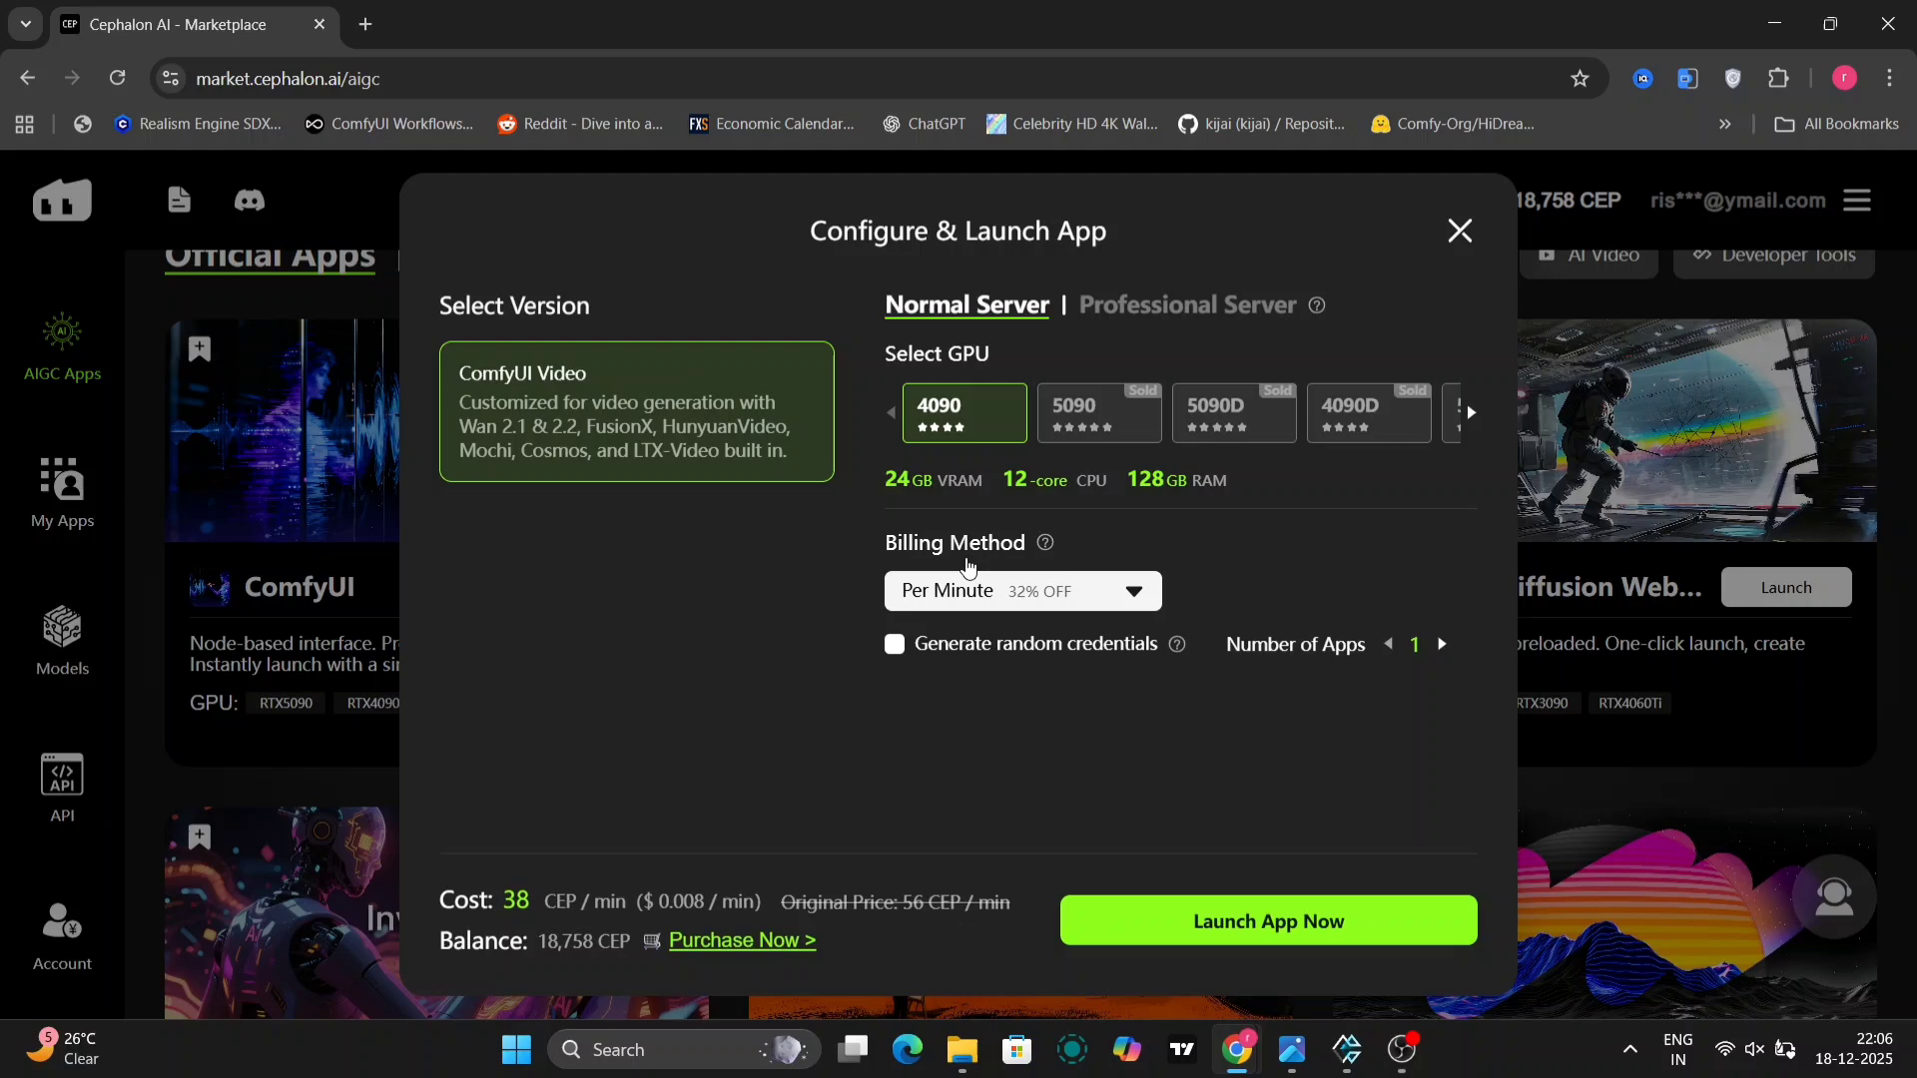
pyautogui.click(1125, 600)
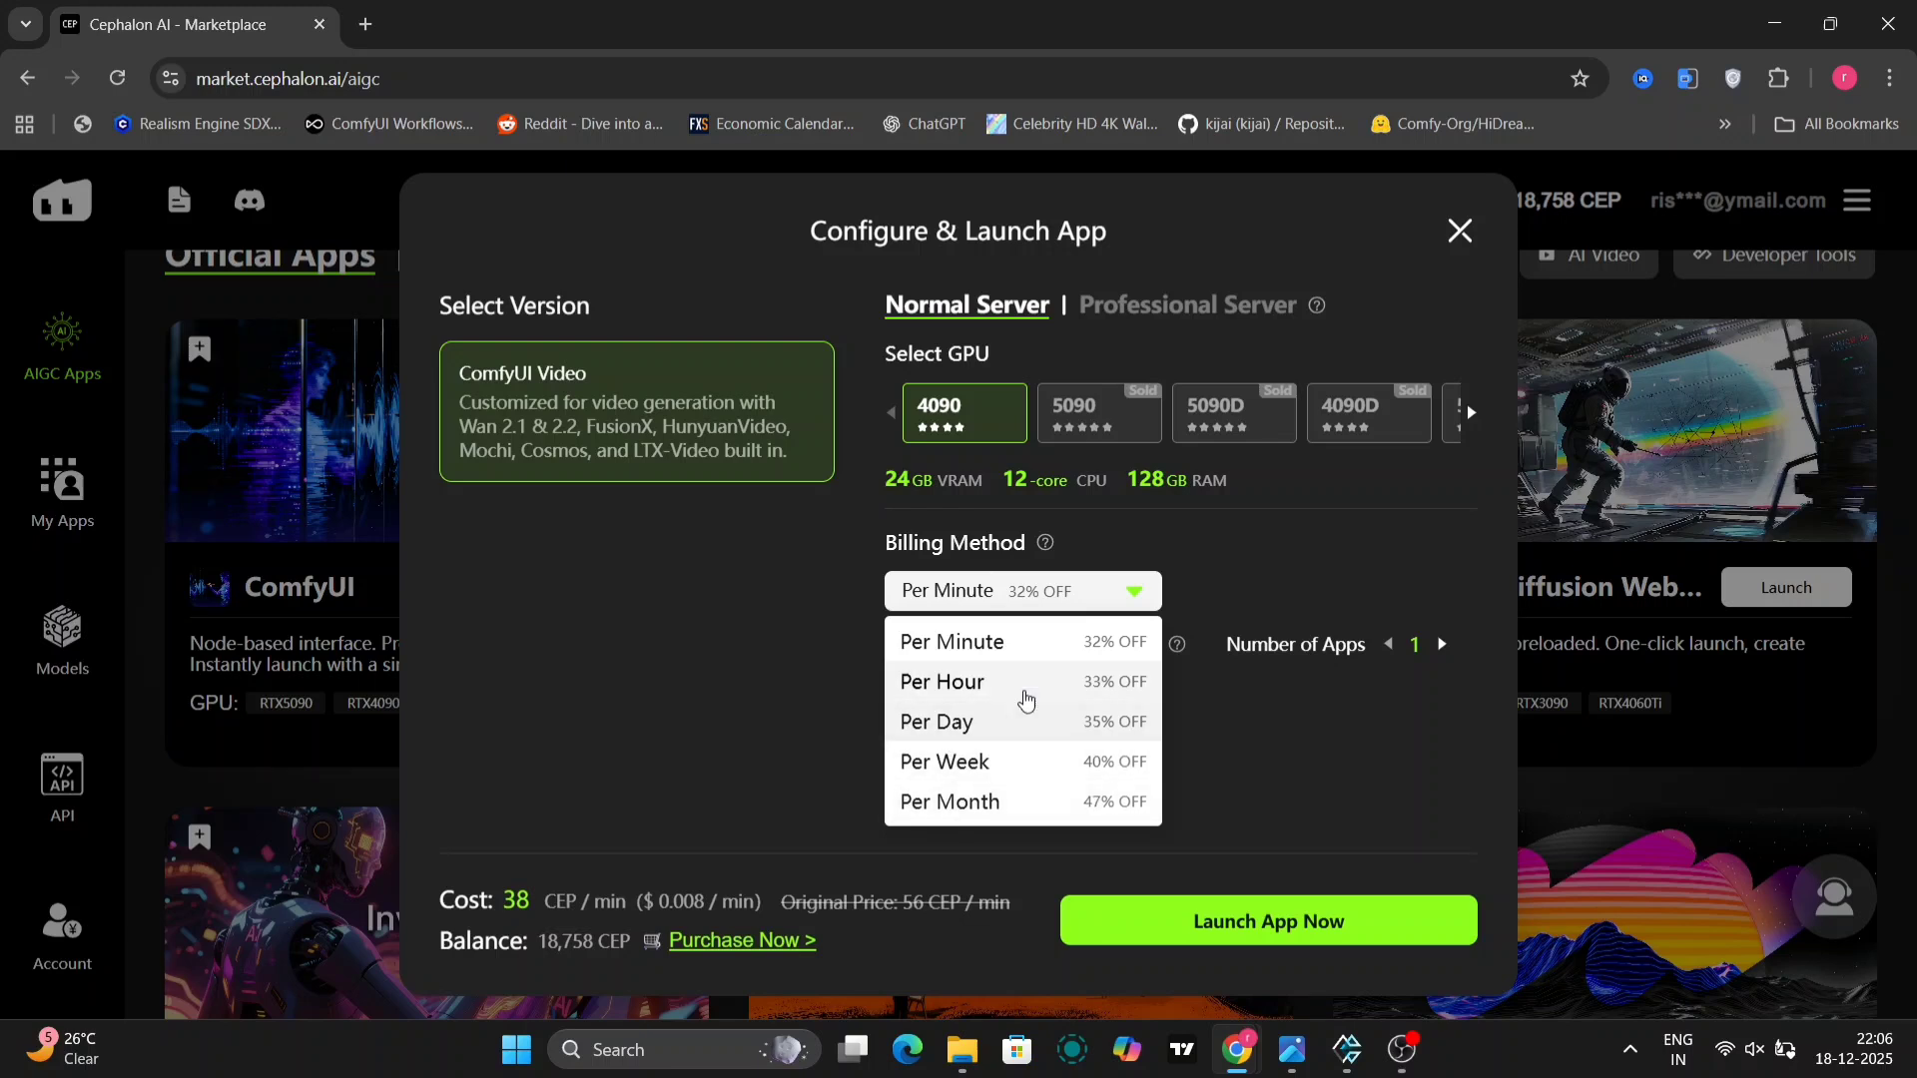
pyautogui.click(1025, 696)
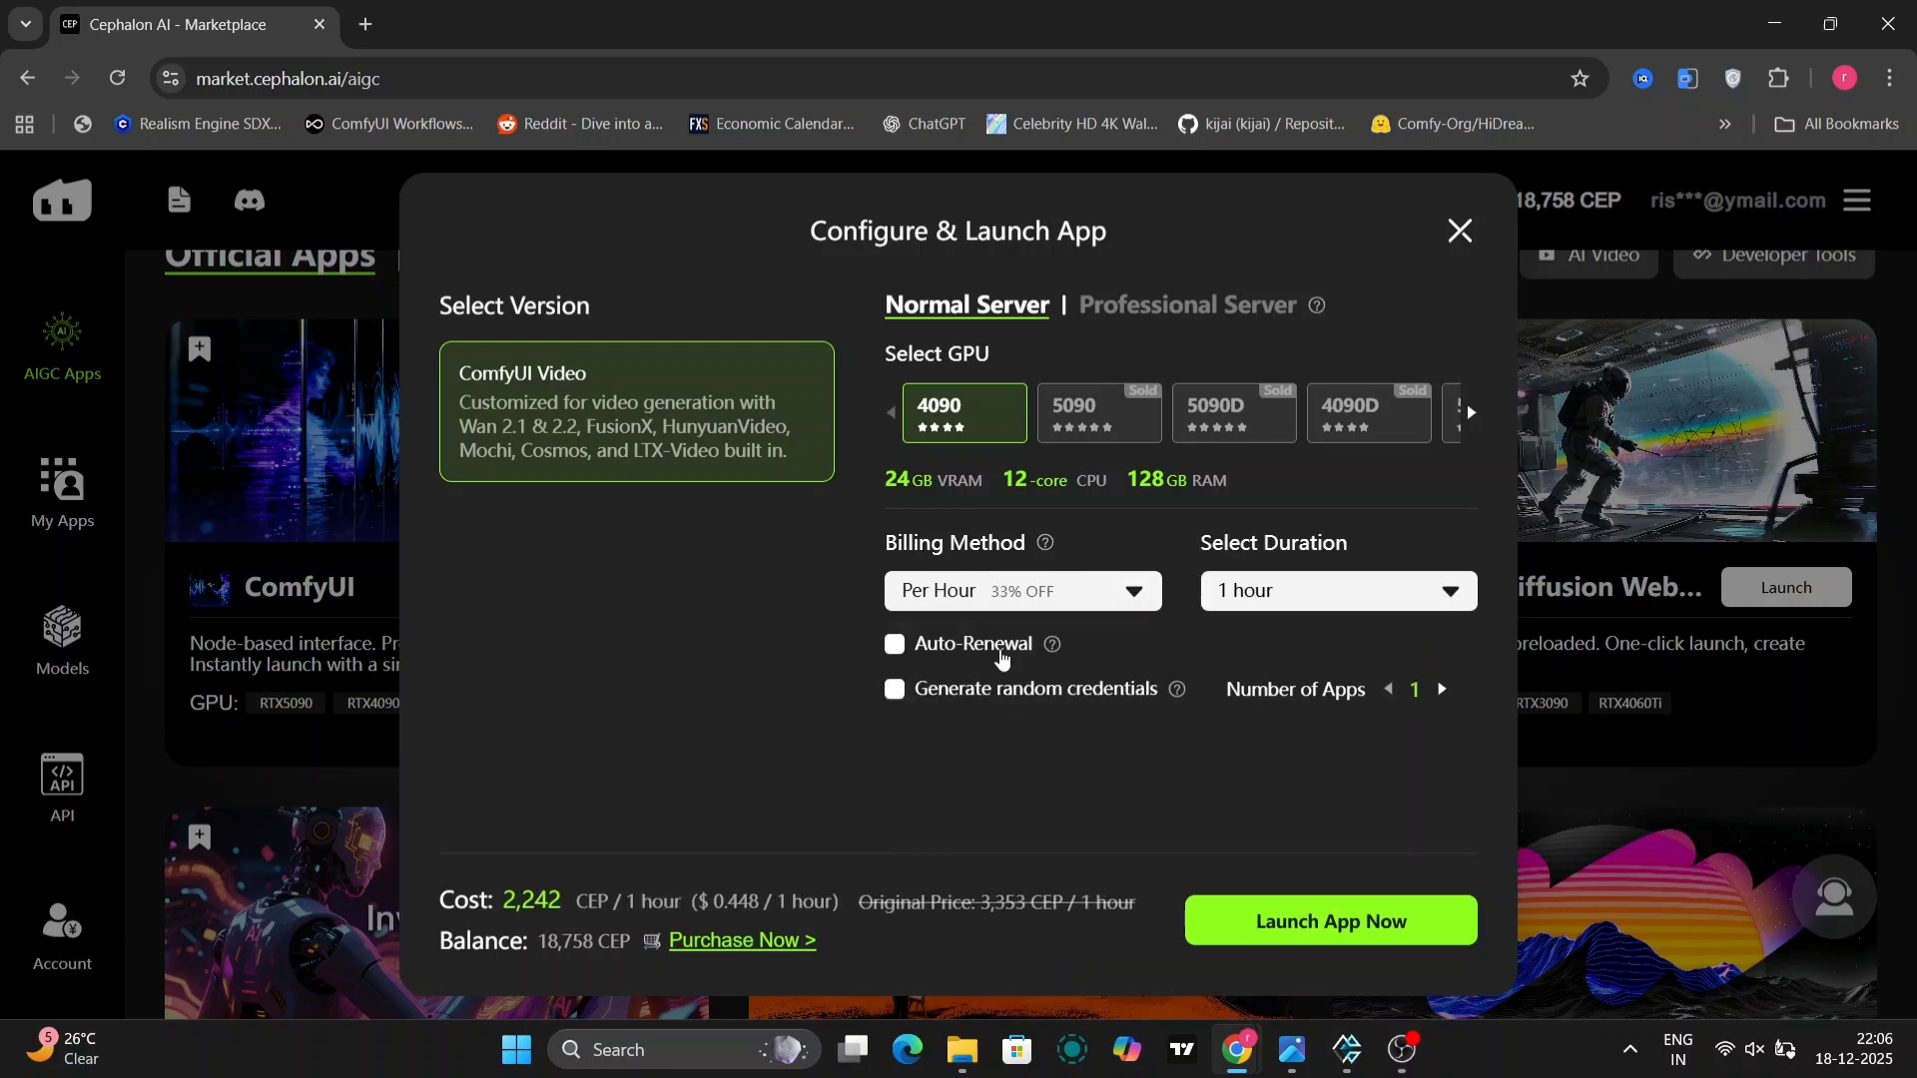
pyautogui.click(898, 647)
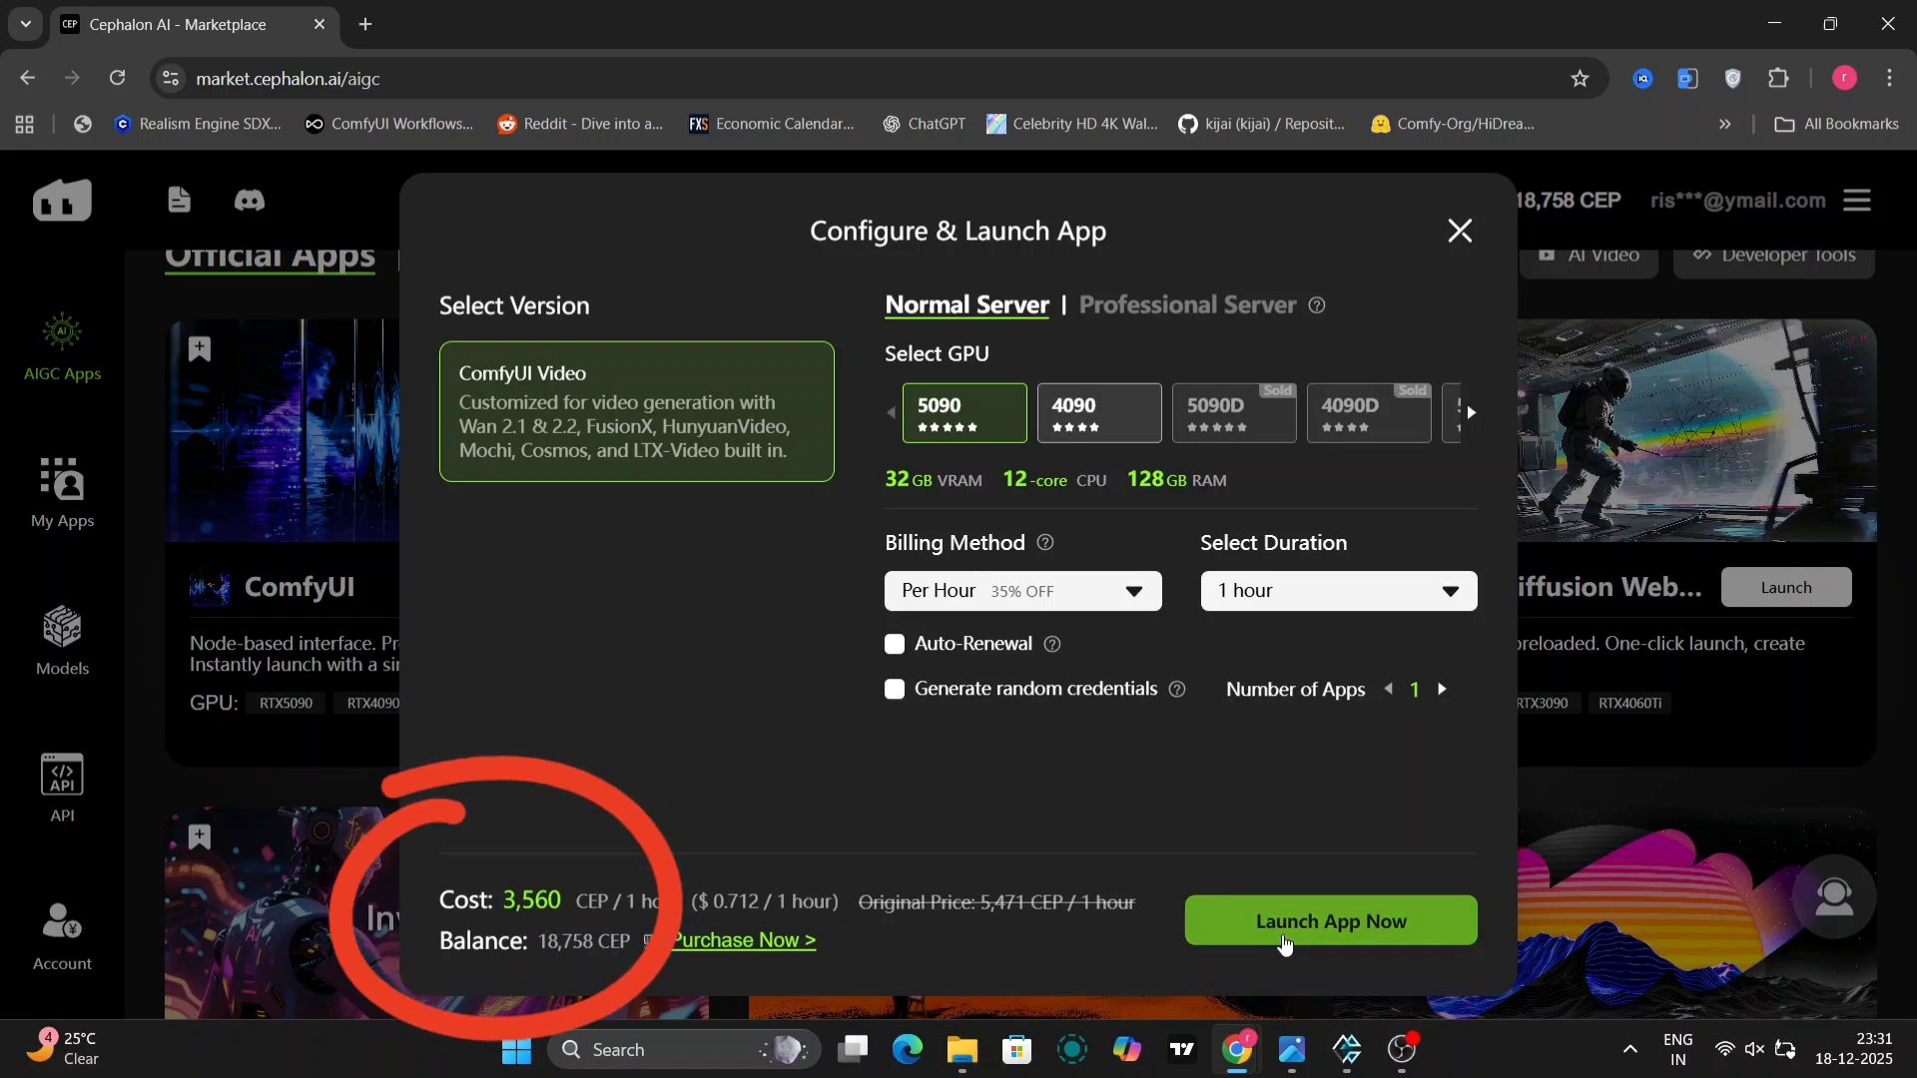
pyautogui.click(1285, 945)
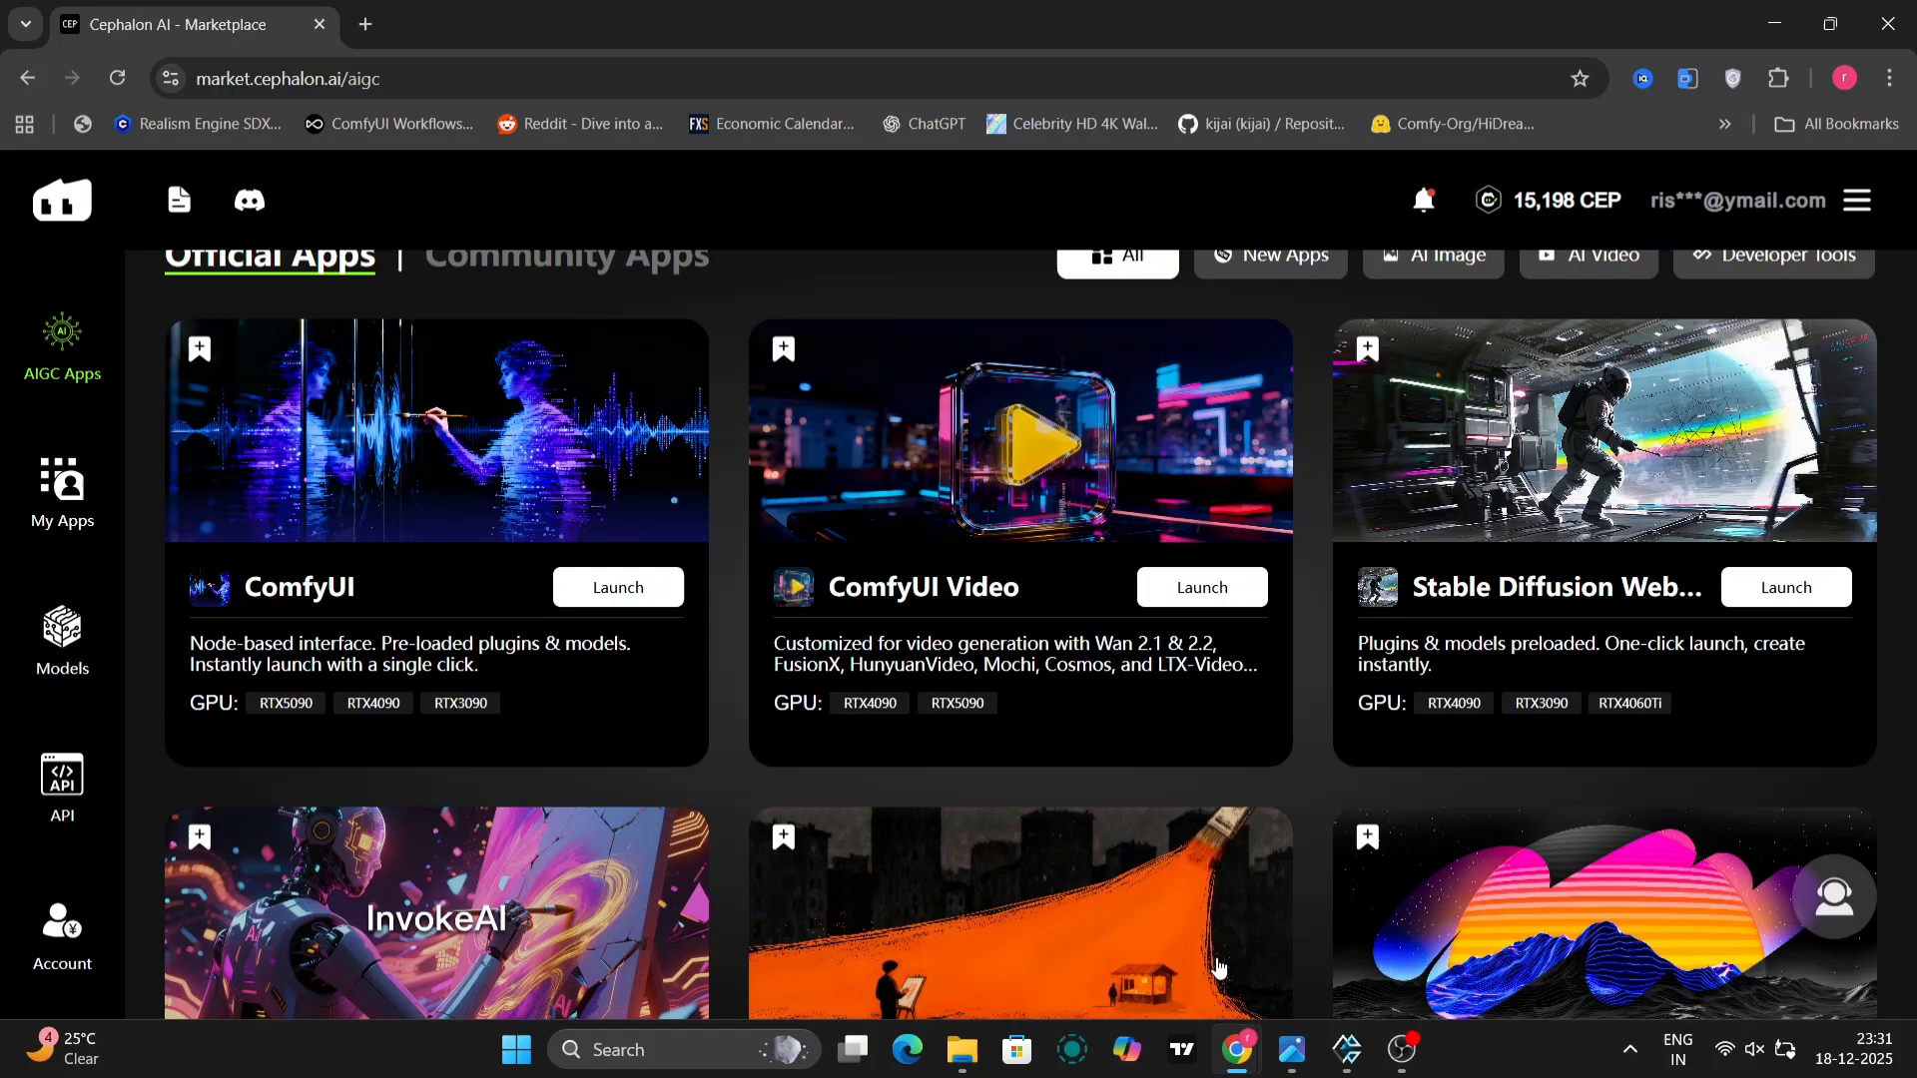
# Scroll My Apps down to the running ComfyUI Video's File Browser and ComfyUI links.
pyautogui.scroll(-8, 1326, 687)
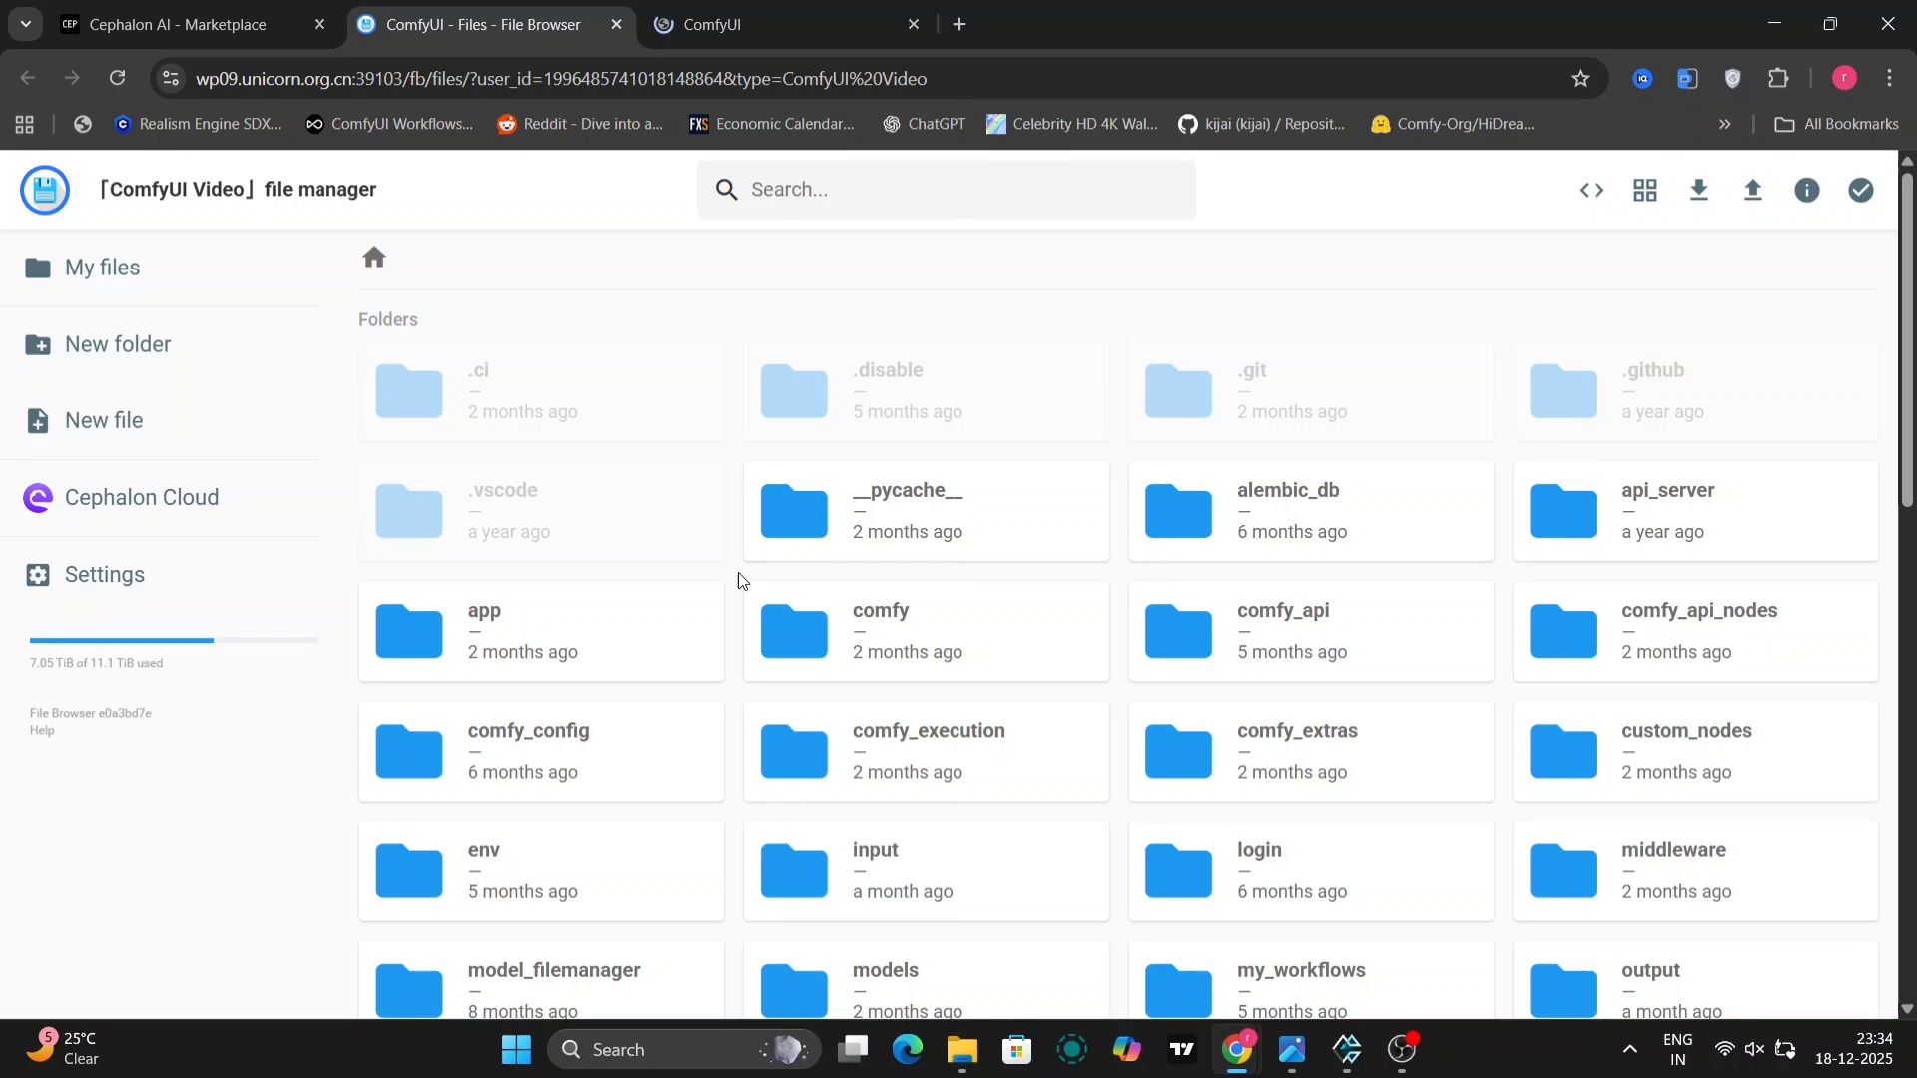
# Browse the ComfyUI Video folders and files in the file manager, briefly checking the ComfyUI tab.
pyautogui.scroll(-7, 738, 572)
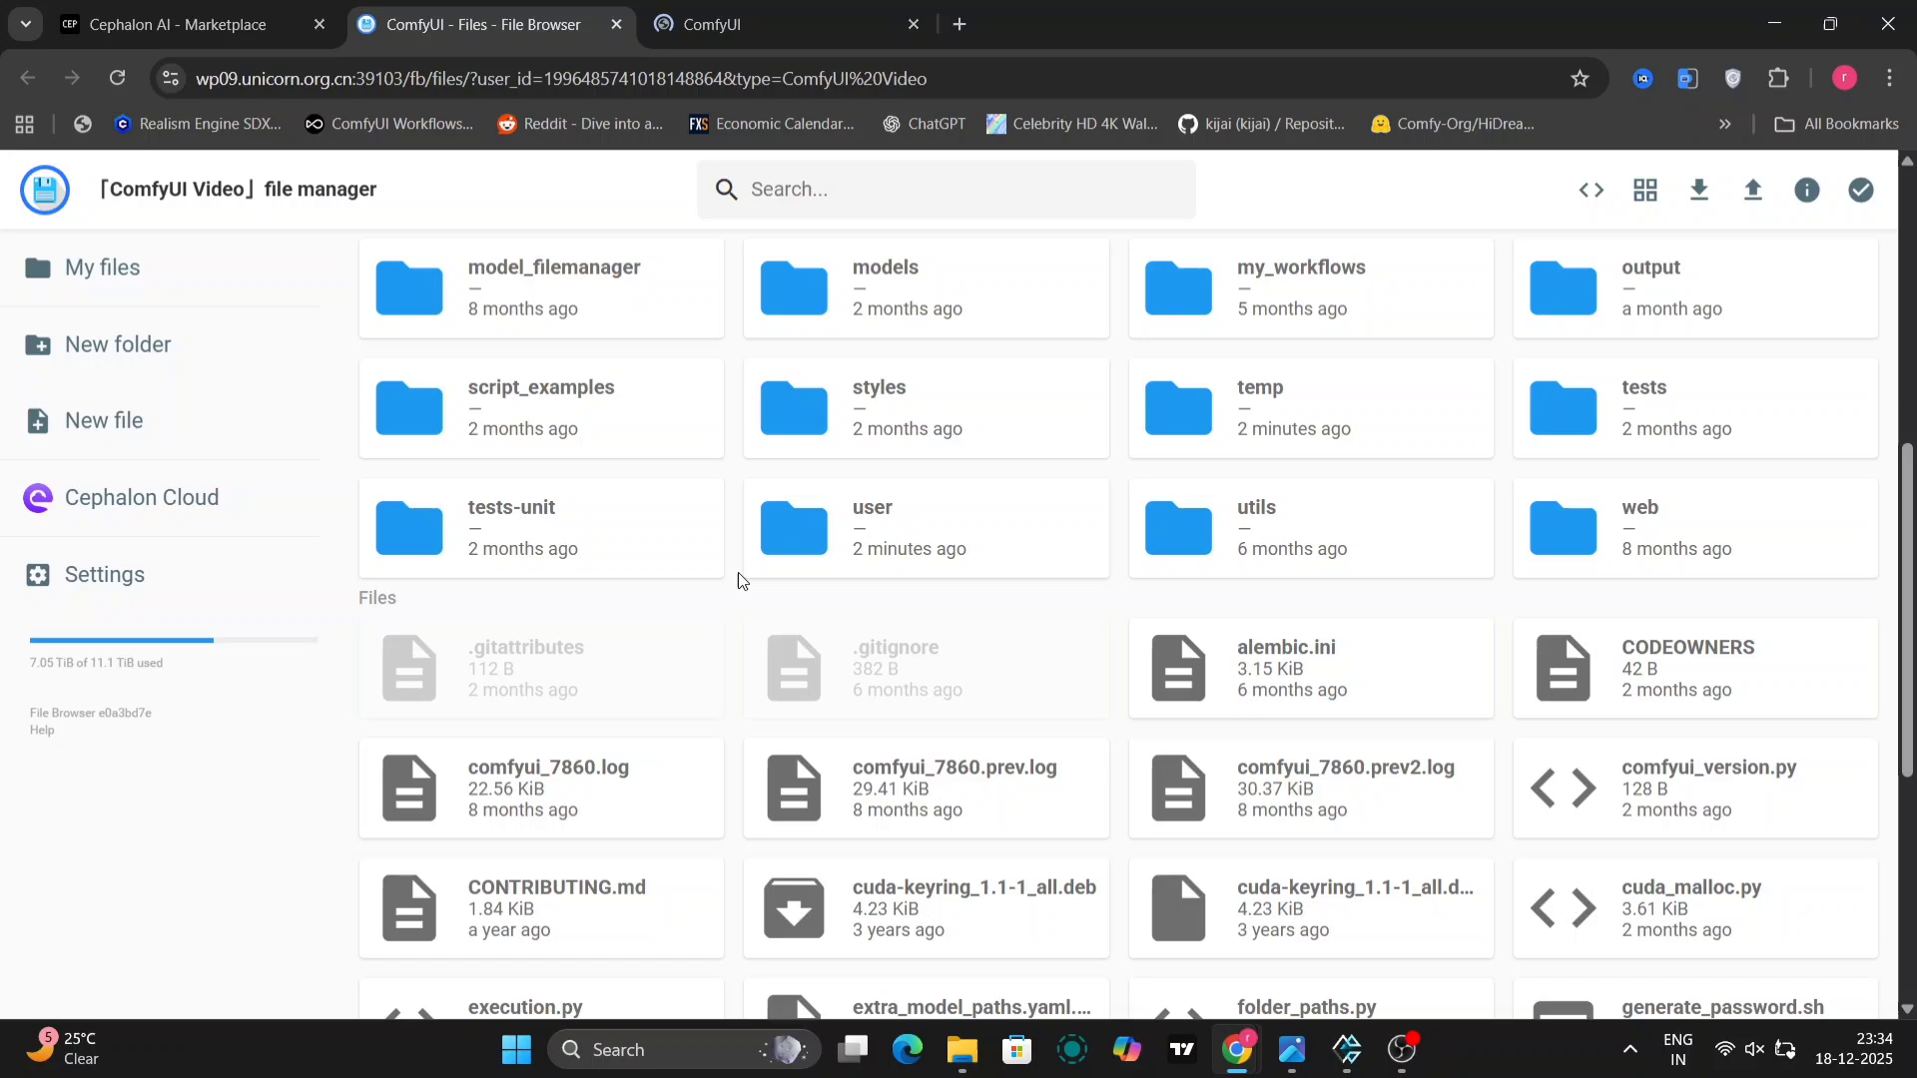
pyautogui.scroll(6, 739, 580)
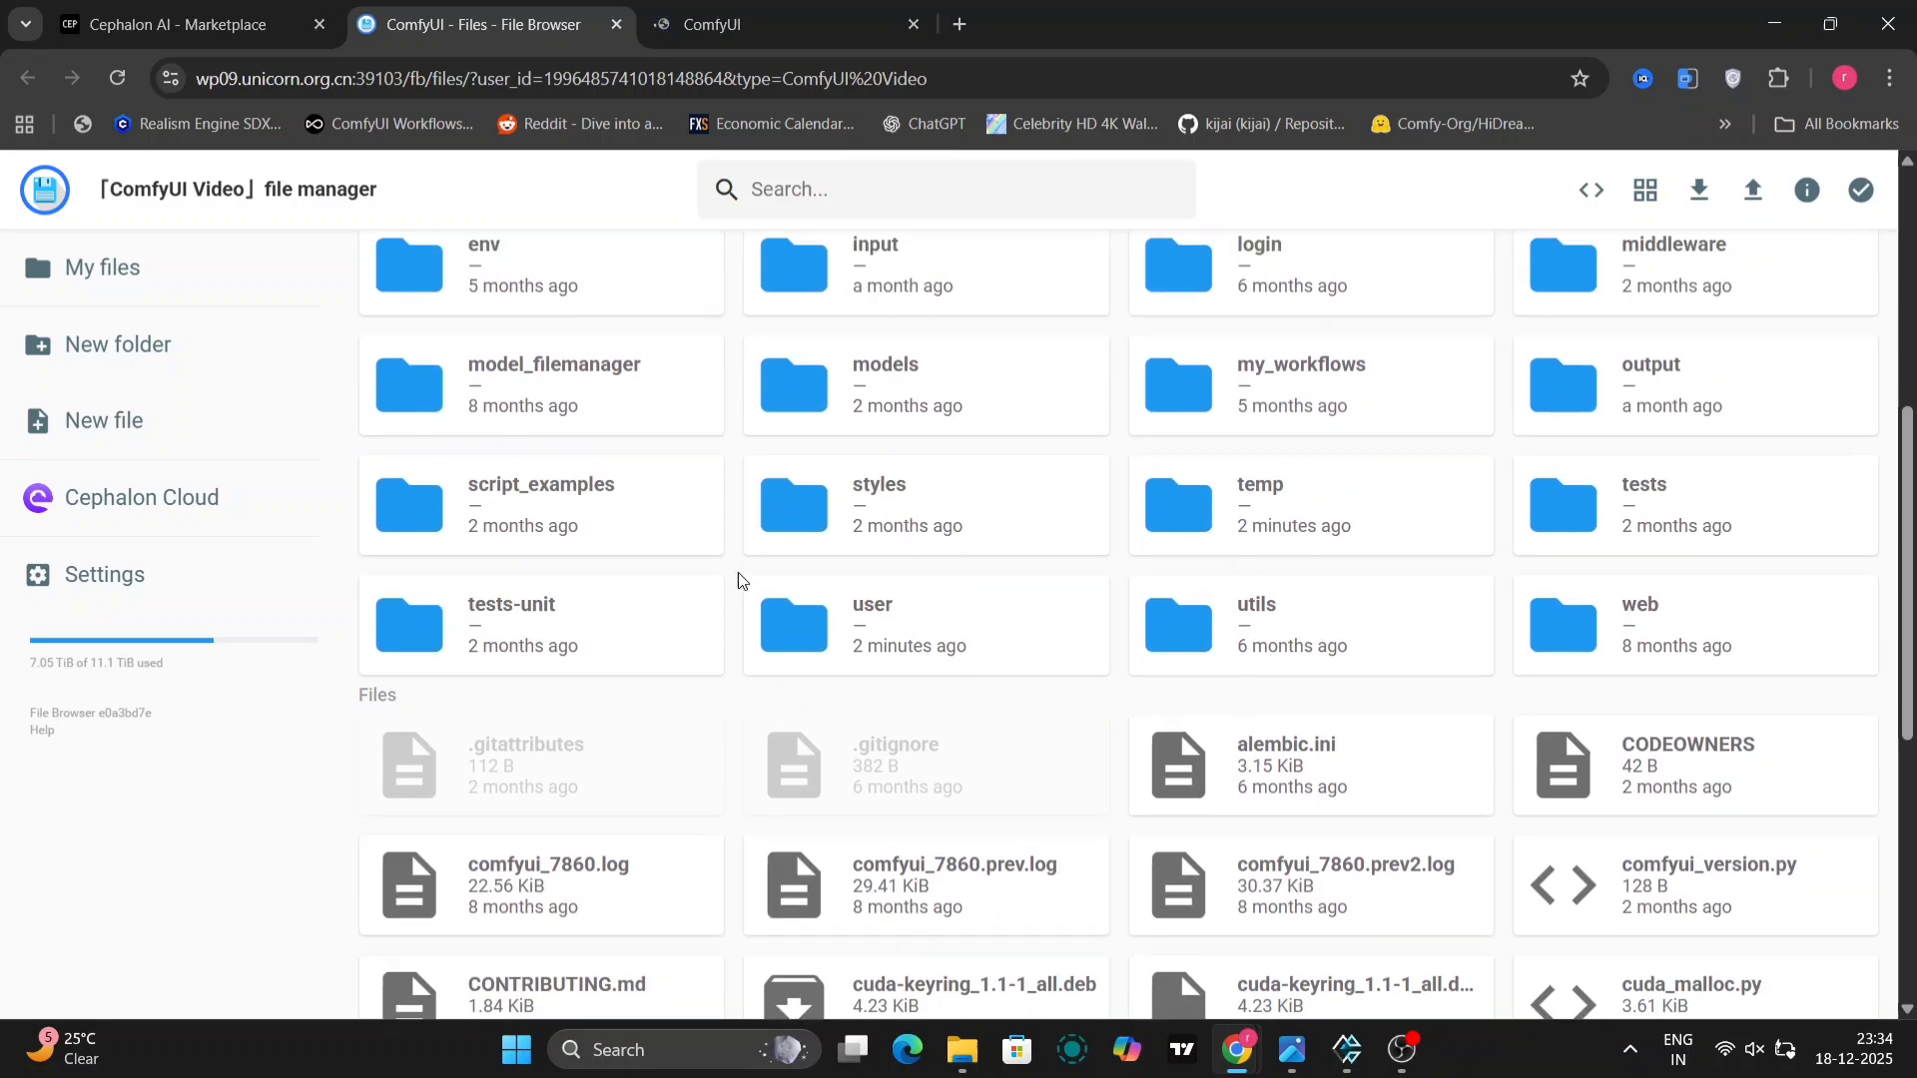
pyautogui.scroll(1, 739, 579)
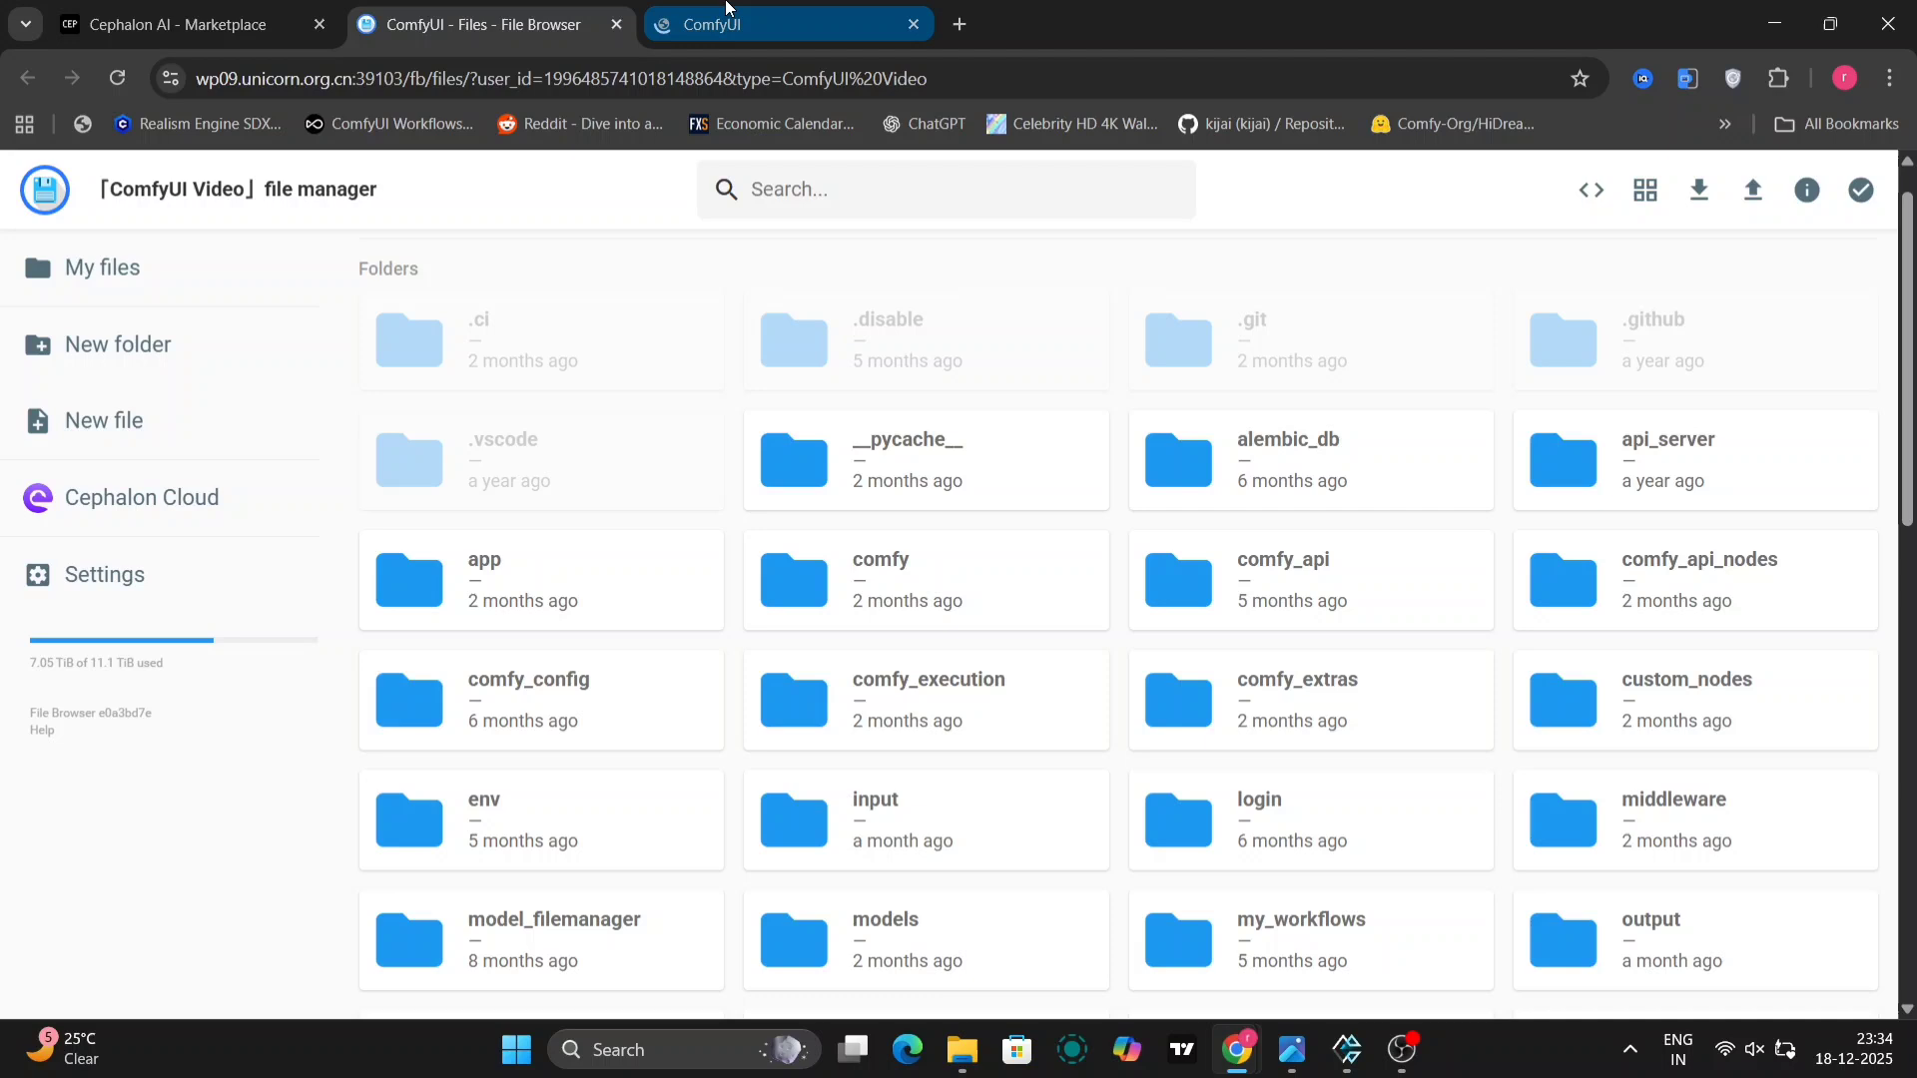
pyautogui.click(726, 6)
pyautogui.hotkey('ctrl', 'shift', 'Tab')
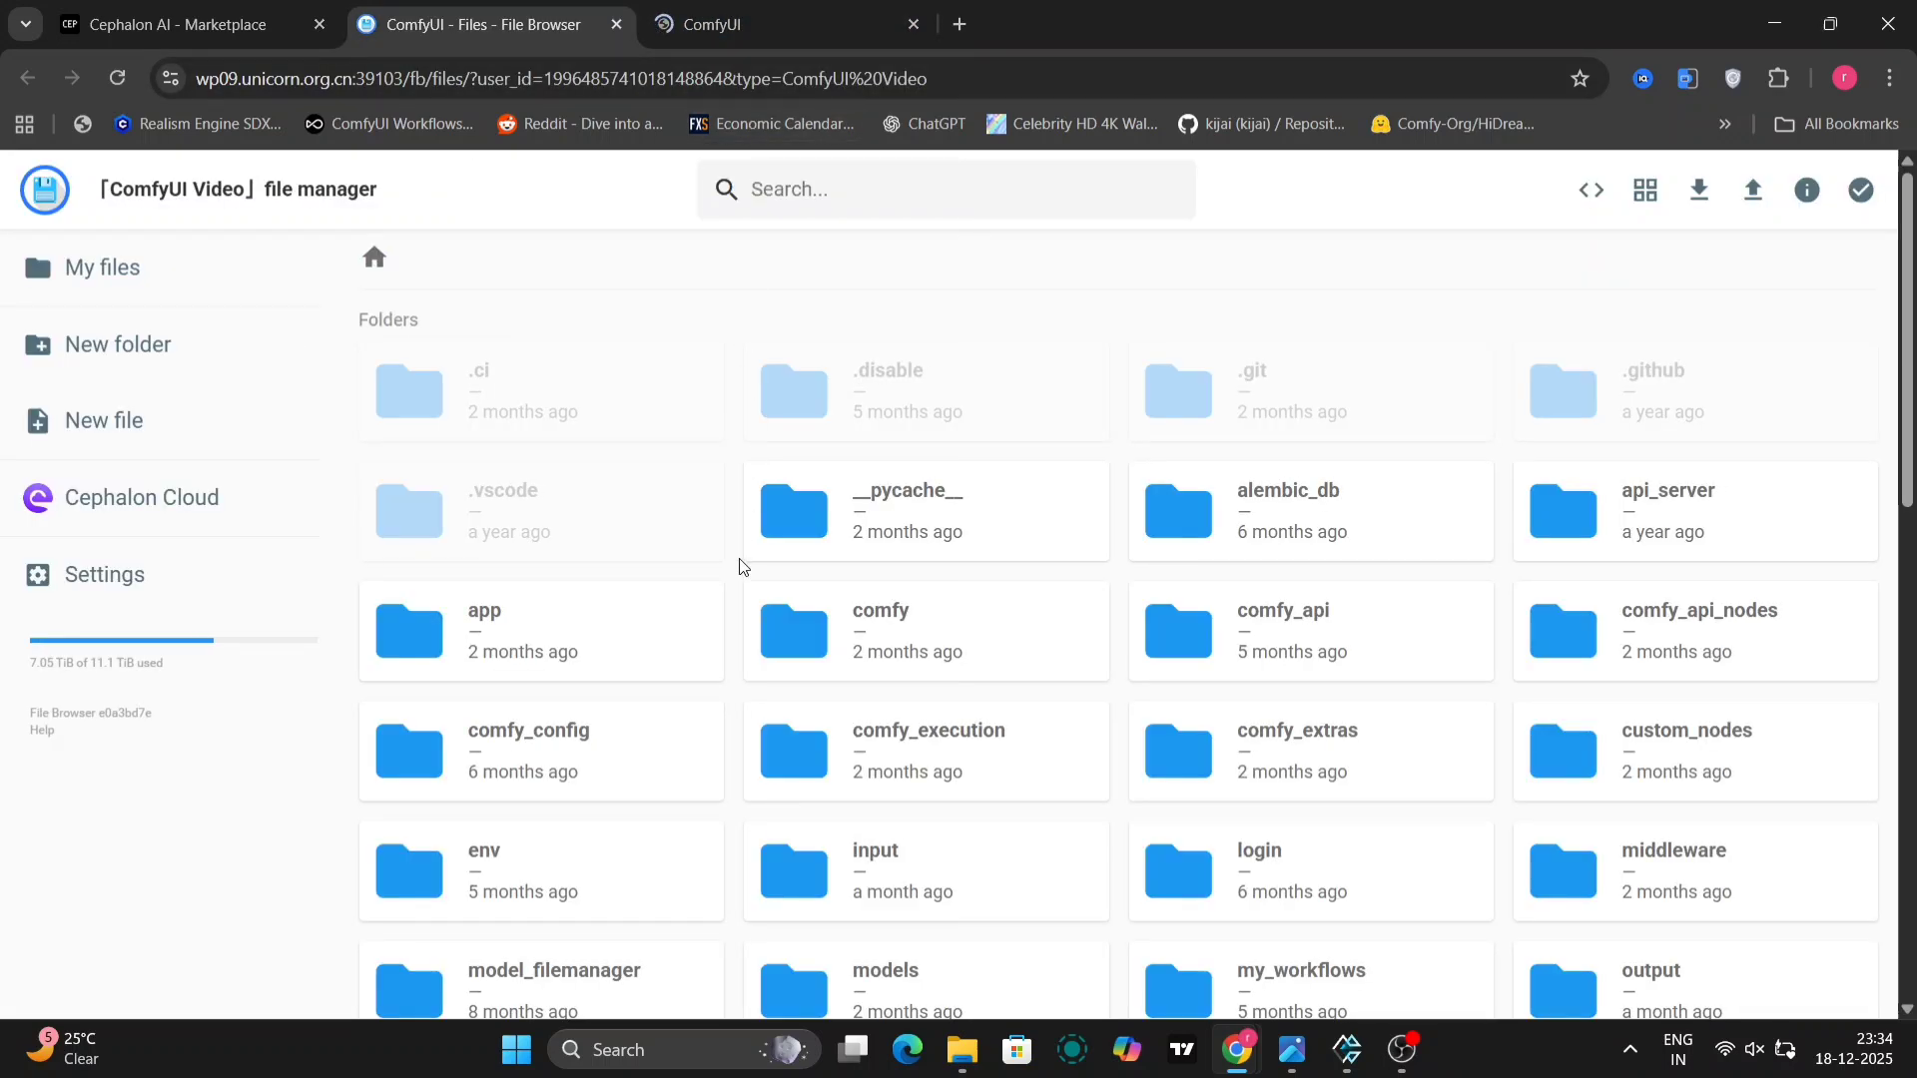
pyautogui.scroll(-7, 739, 579)
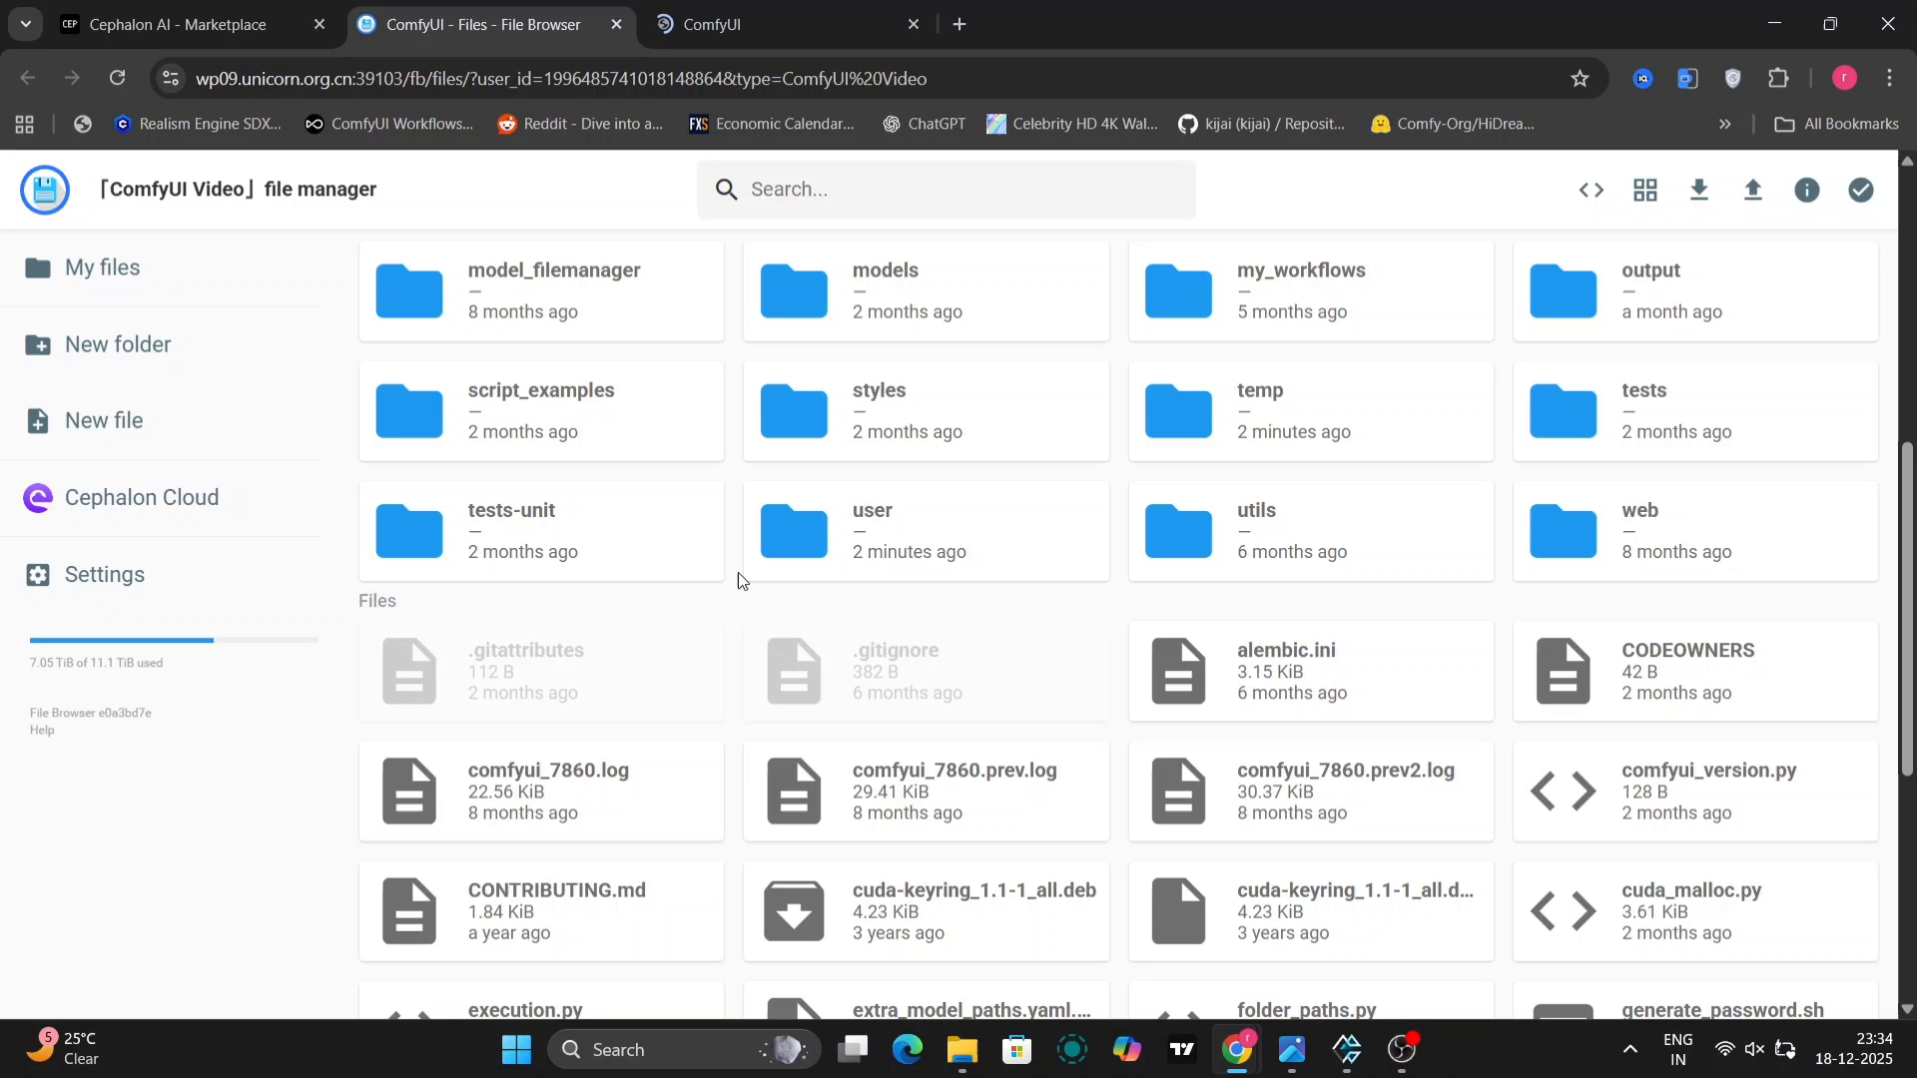
pyautogui.scroll(1, 739, 573)
pyautogui.scroll(5, 738, 572)
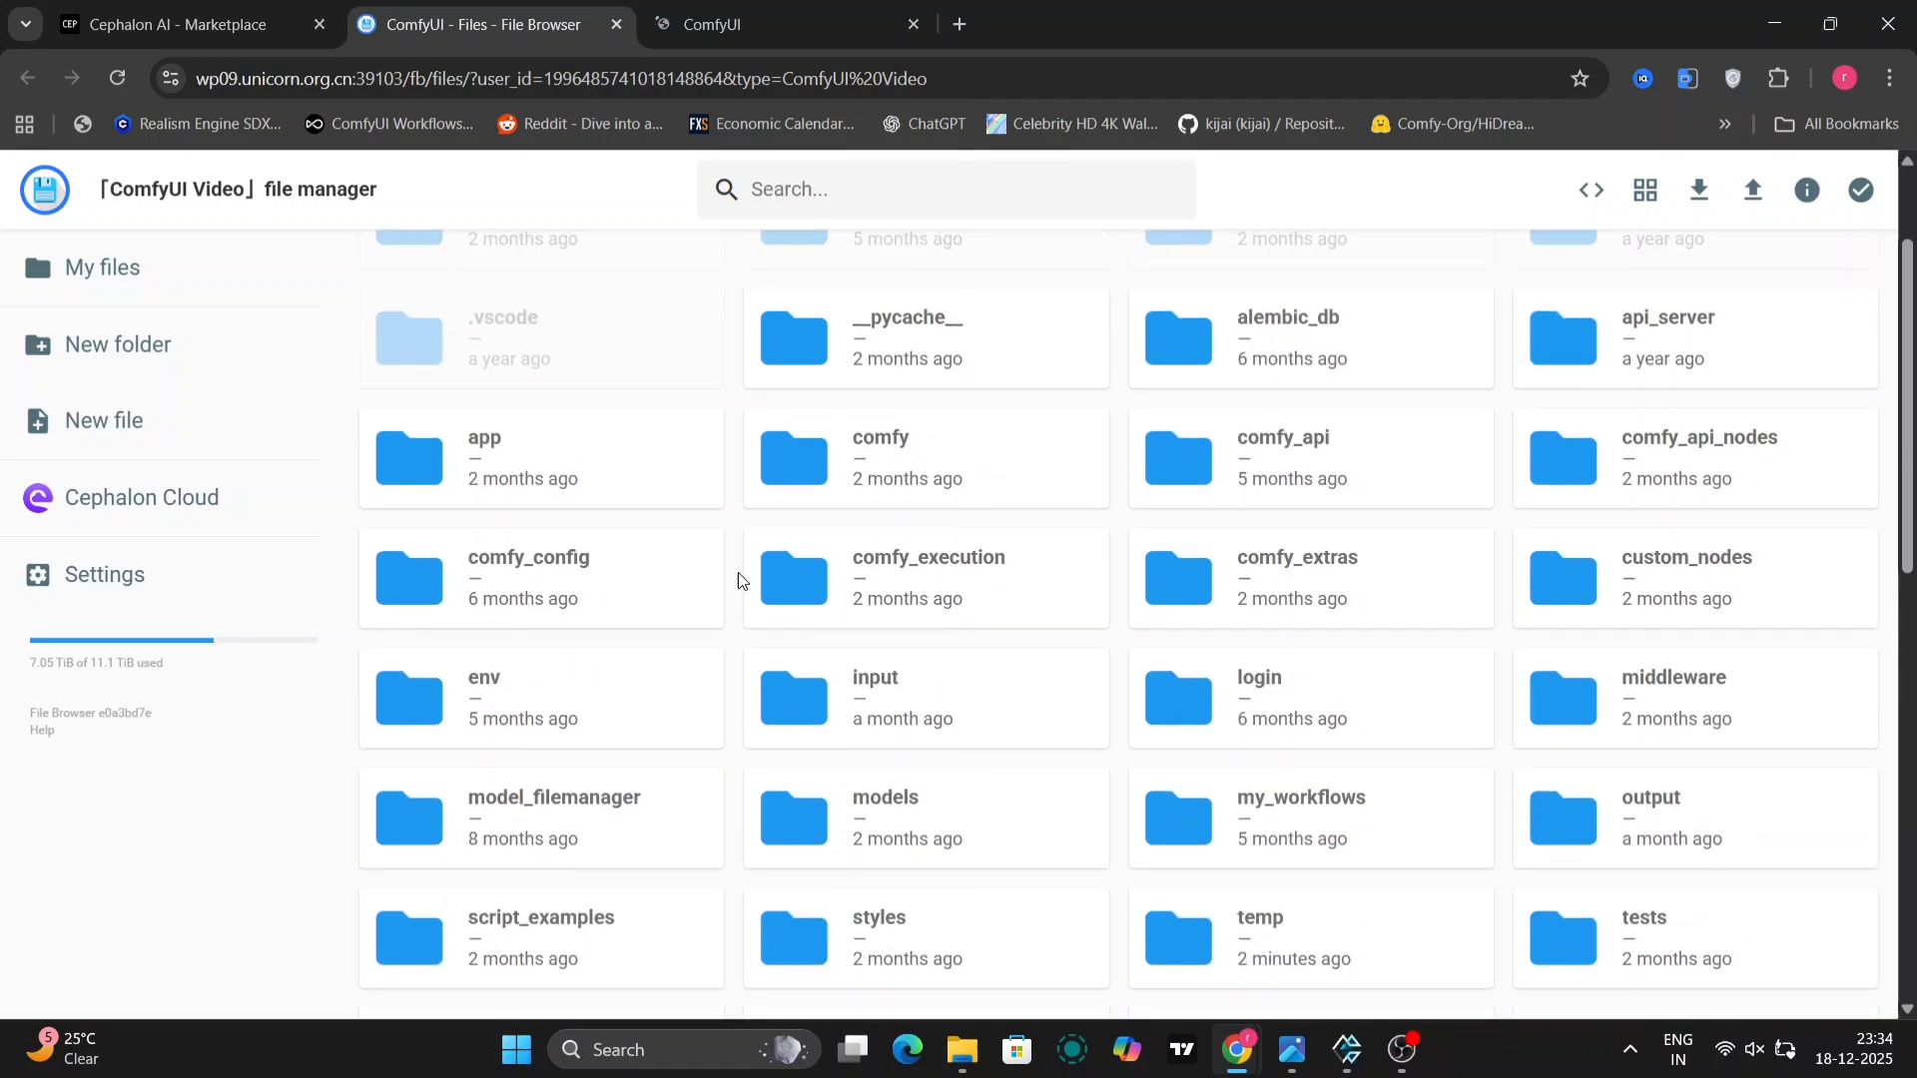
pyautogui.scroll(1, 739, 572)
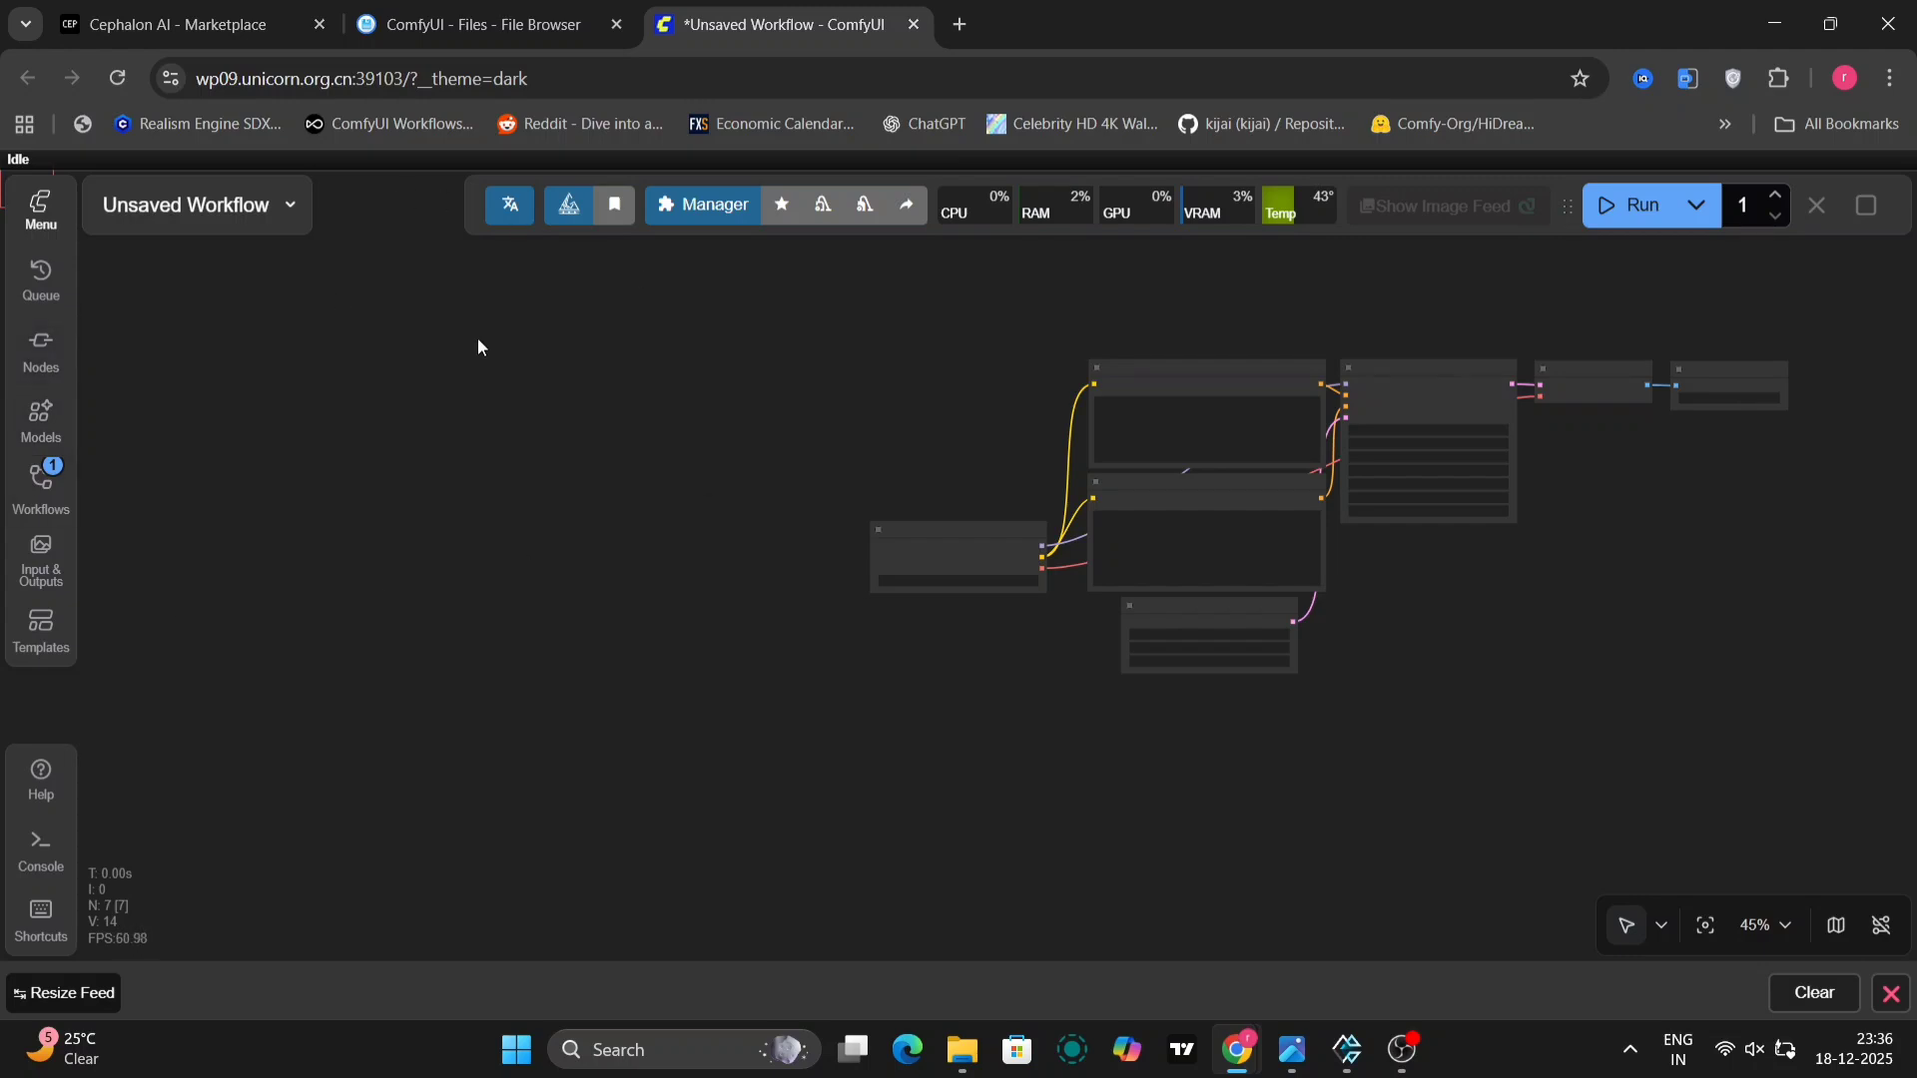
# Open the Wan21_OneToAllAnimation workflow file from the Downloads folder.
pyautogui.click(41, 222)
pyautogui.moveTo(153, 321)
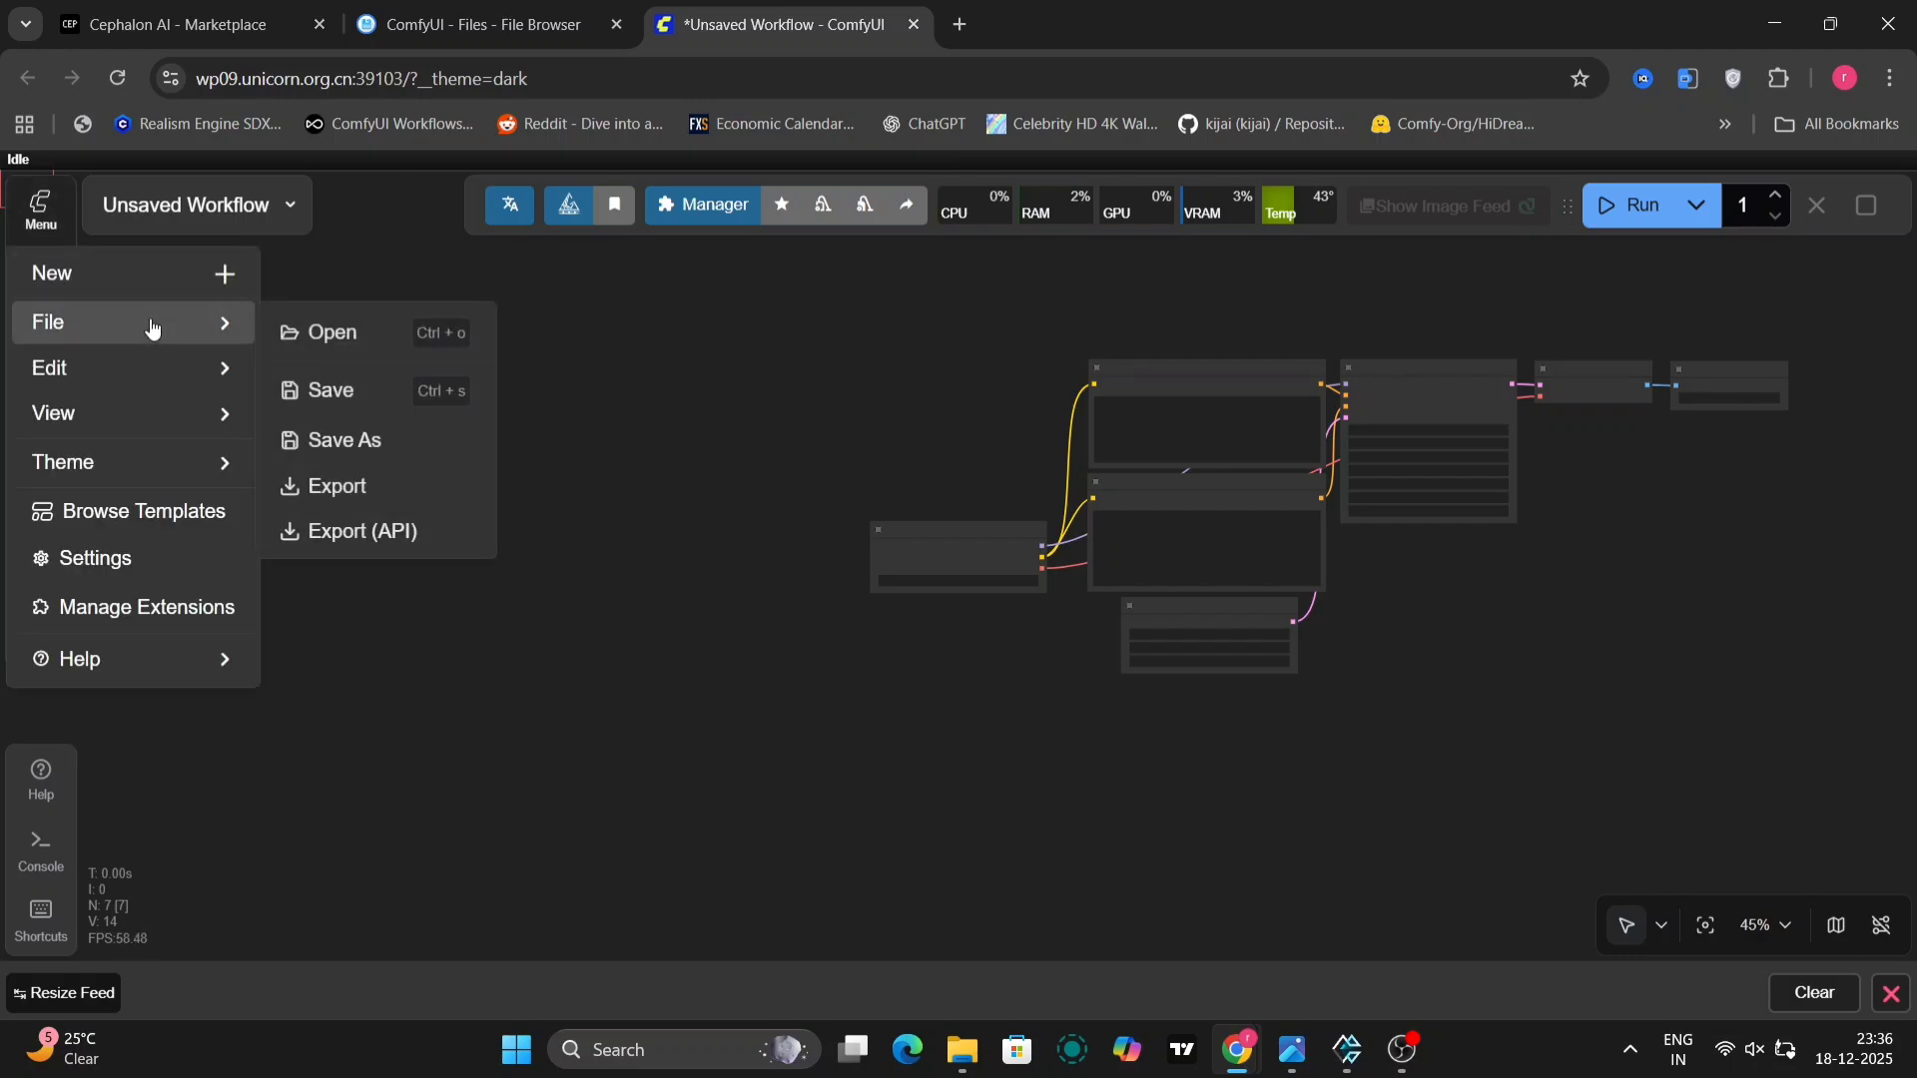
pyautogui.click(371, 333)
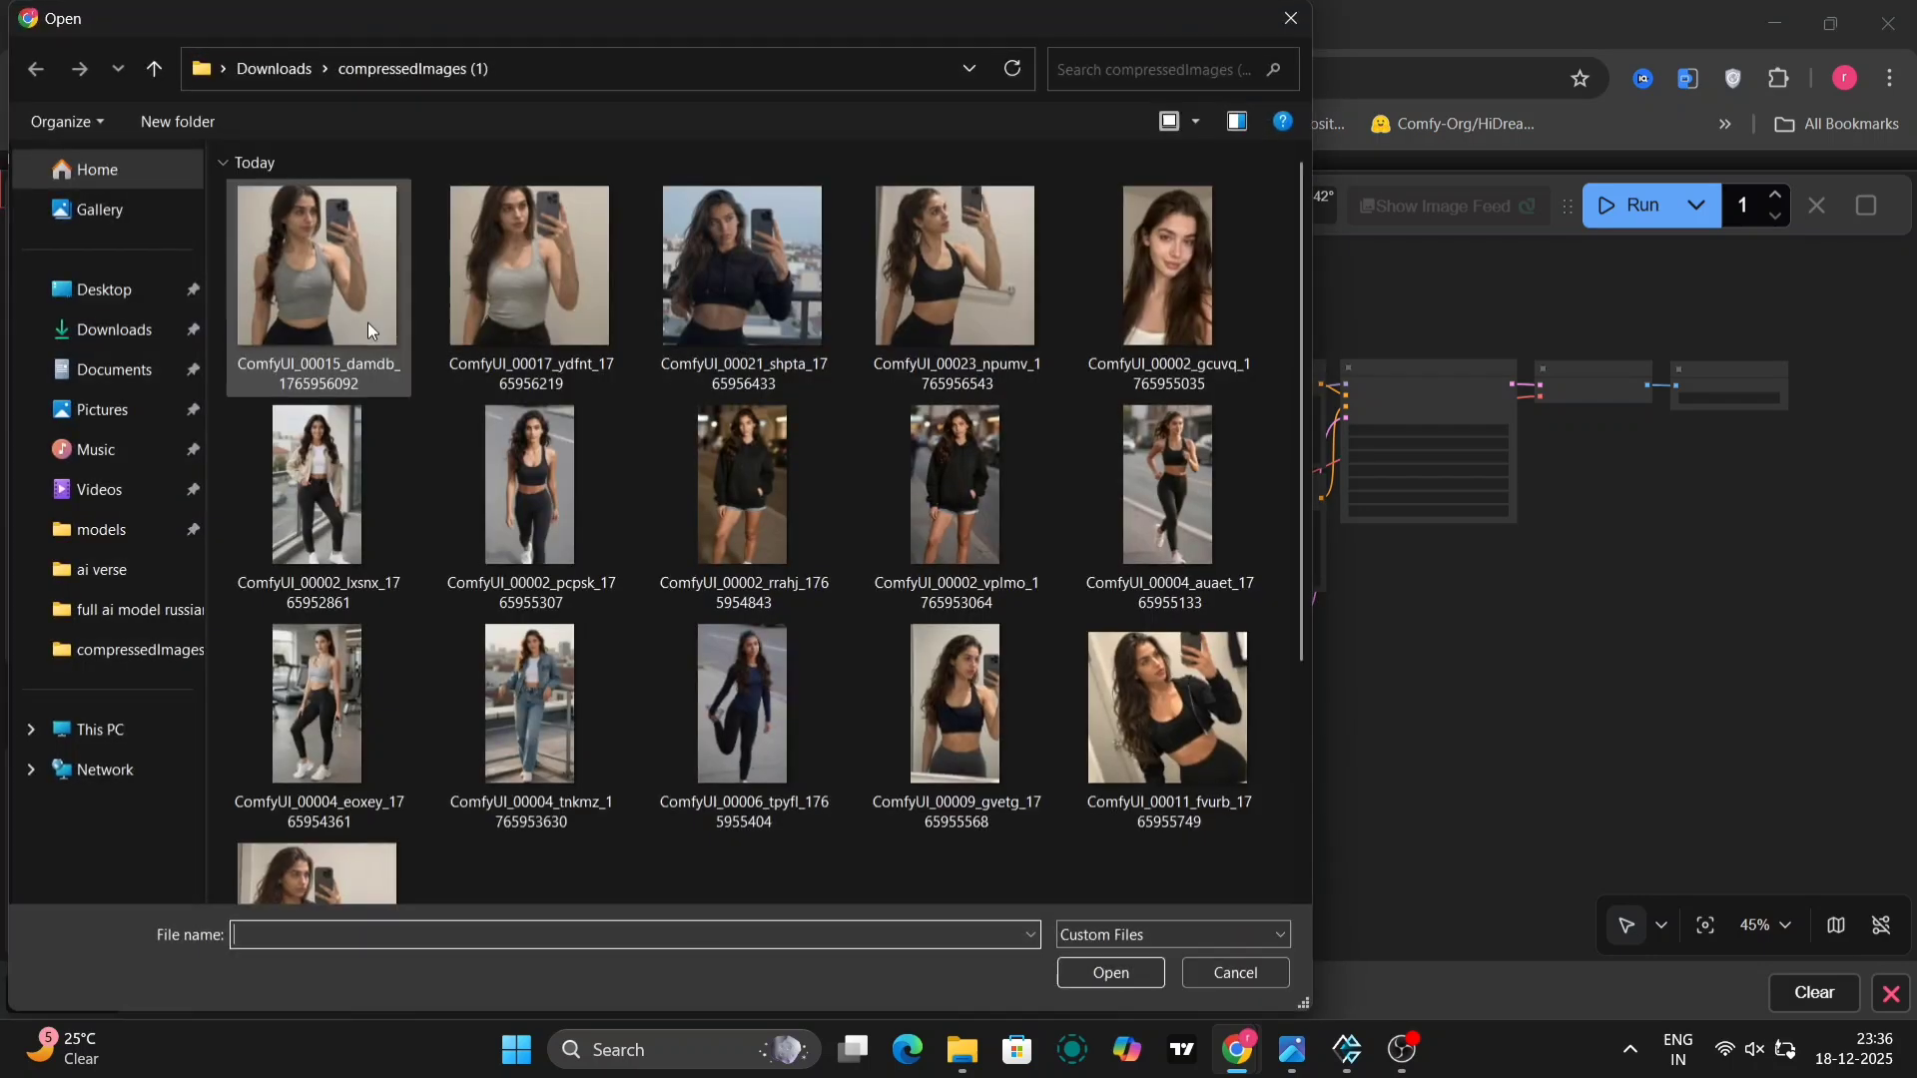
pyautogui.click(69, 333)
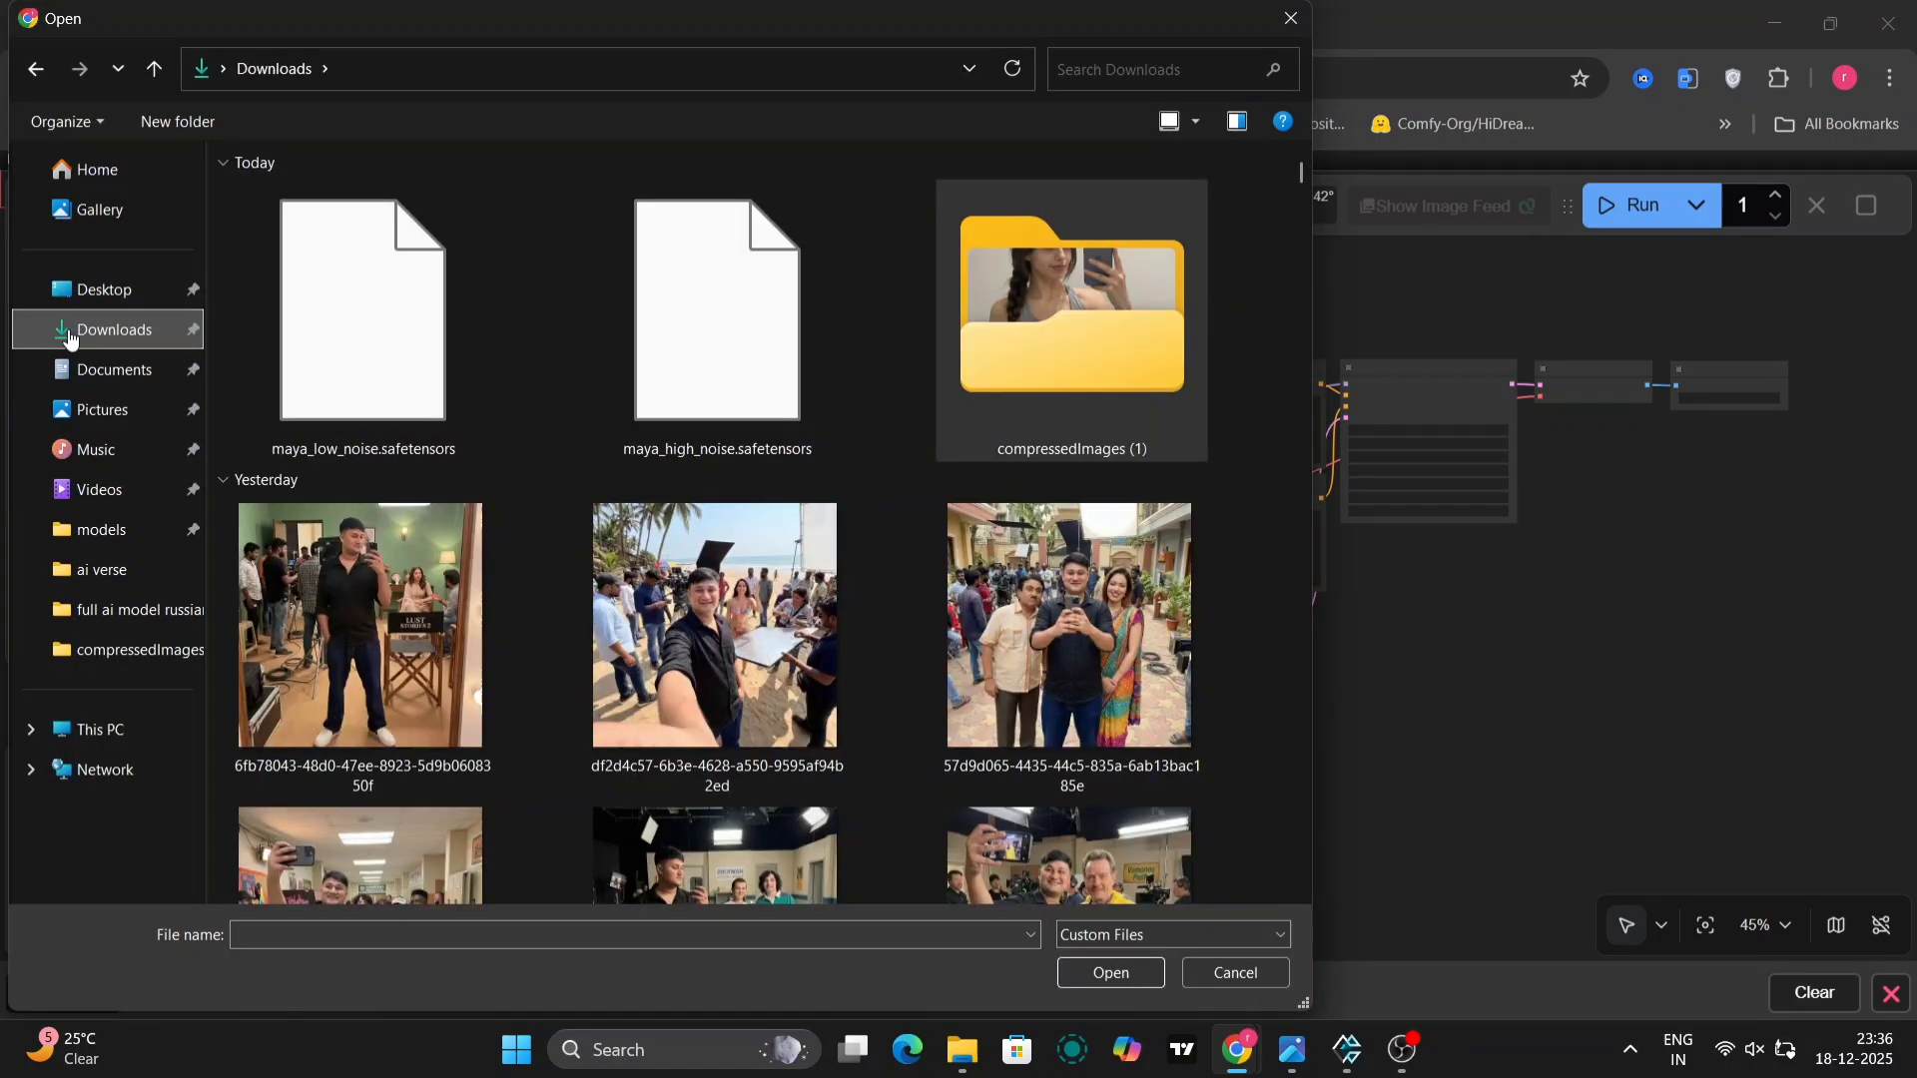
pyautogui.press('Escape')
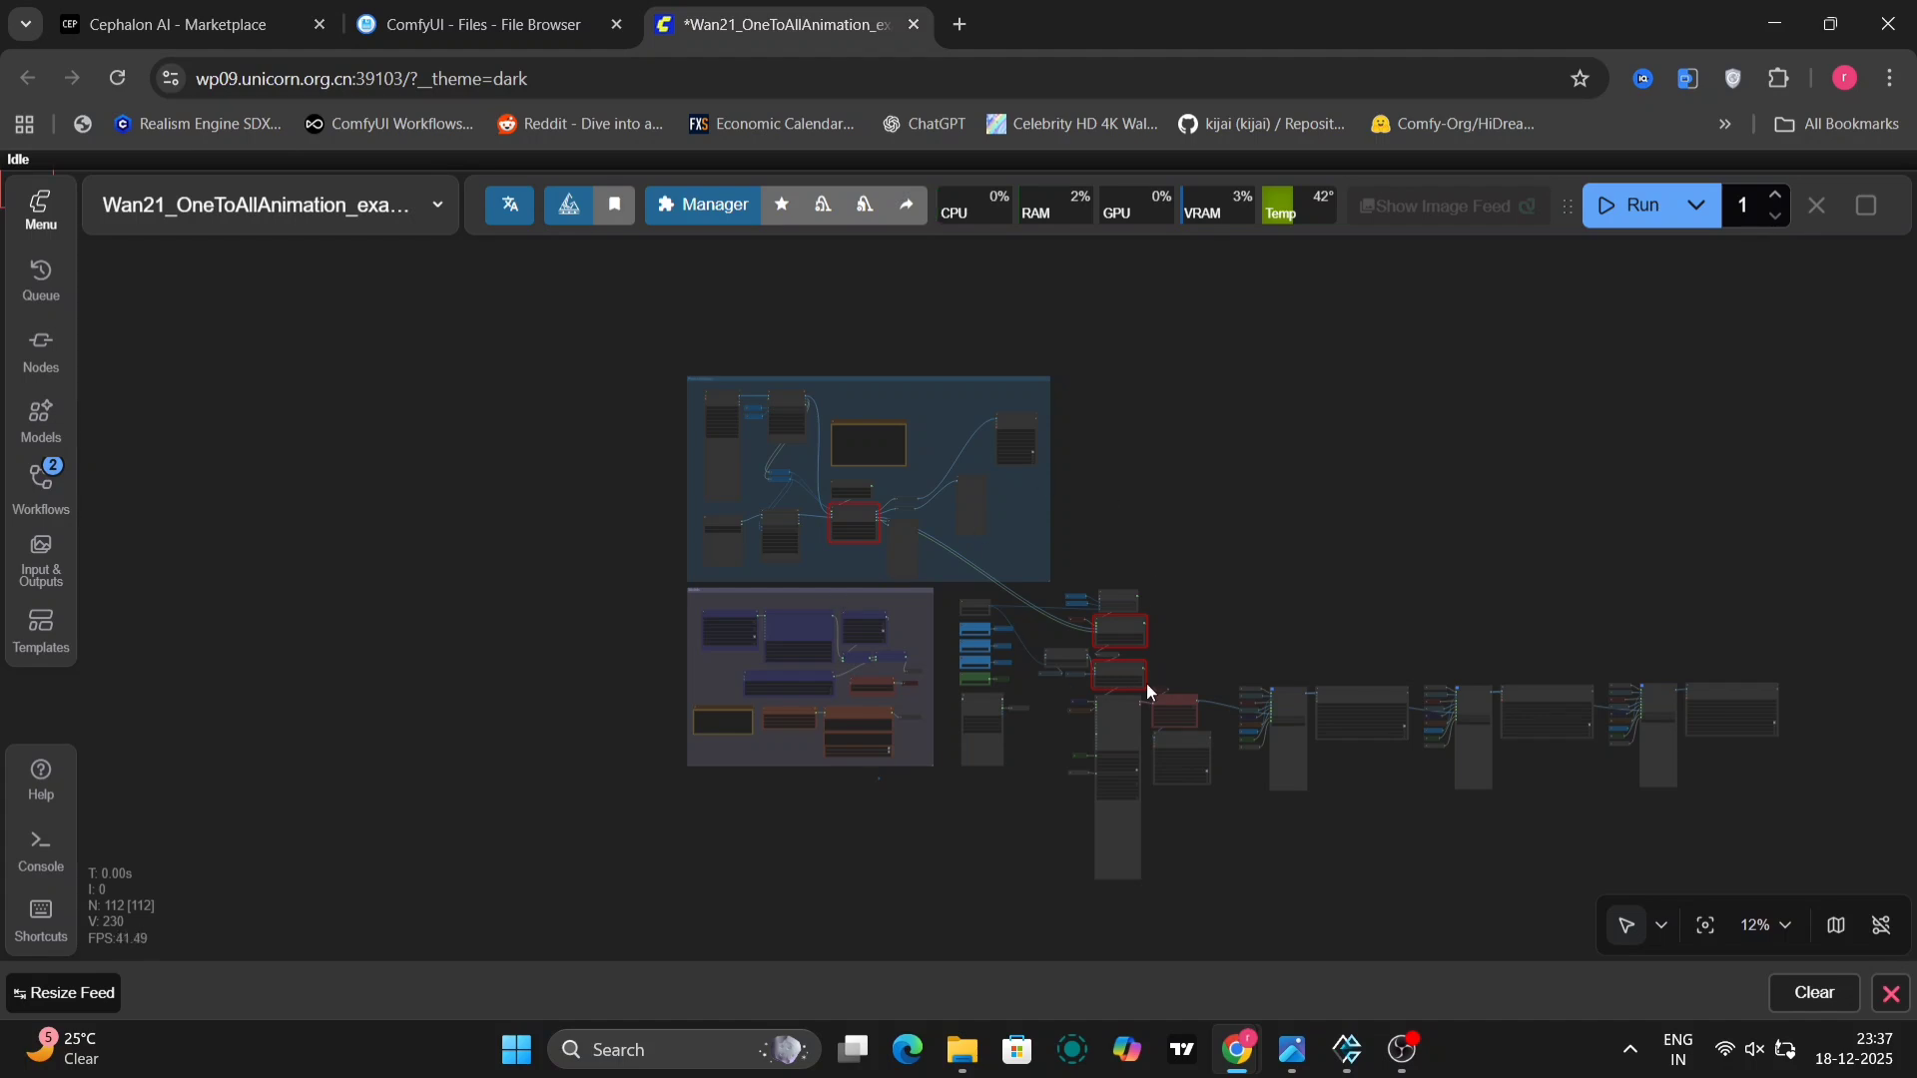
pyautogui.scroll(10, 1147, 683)
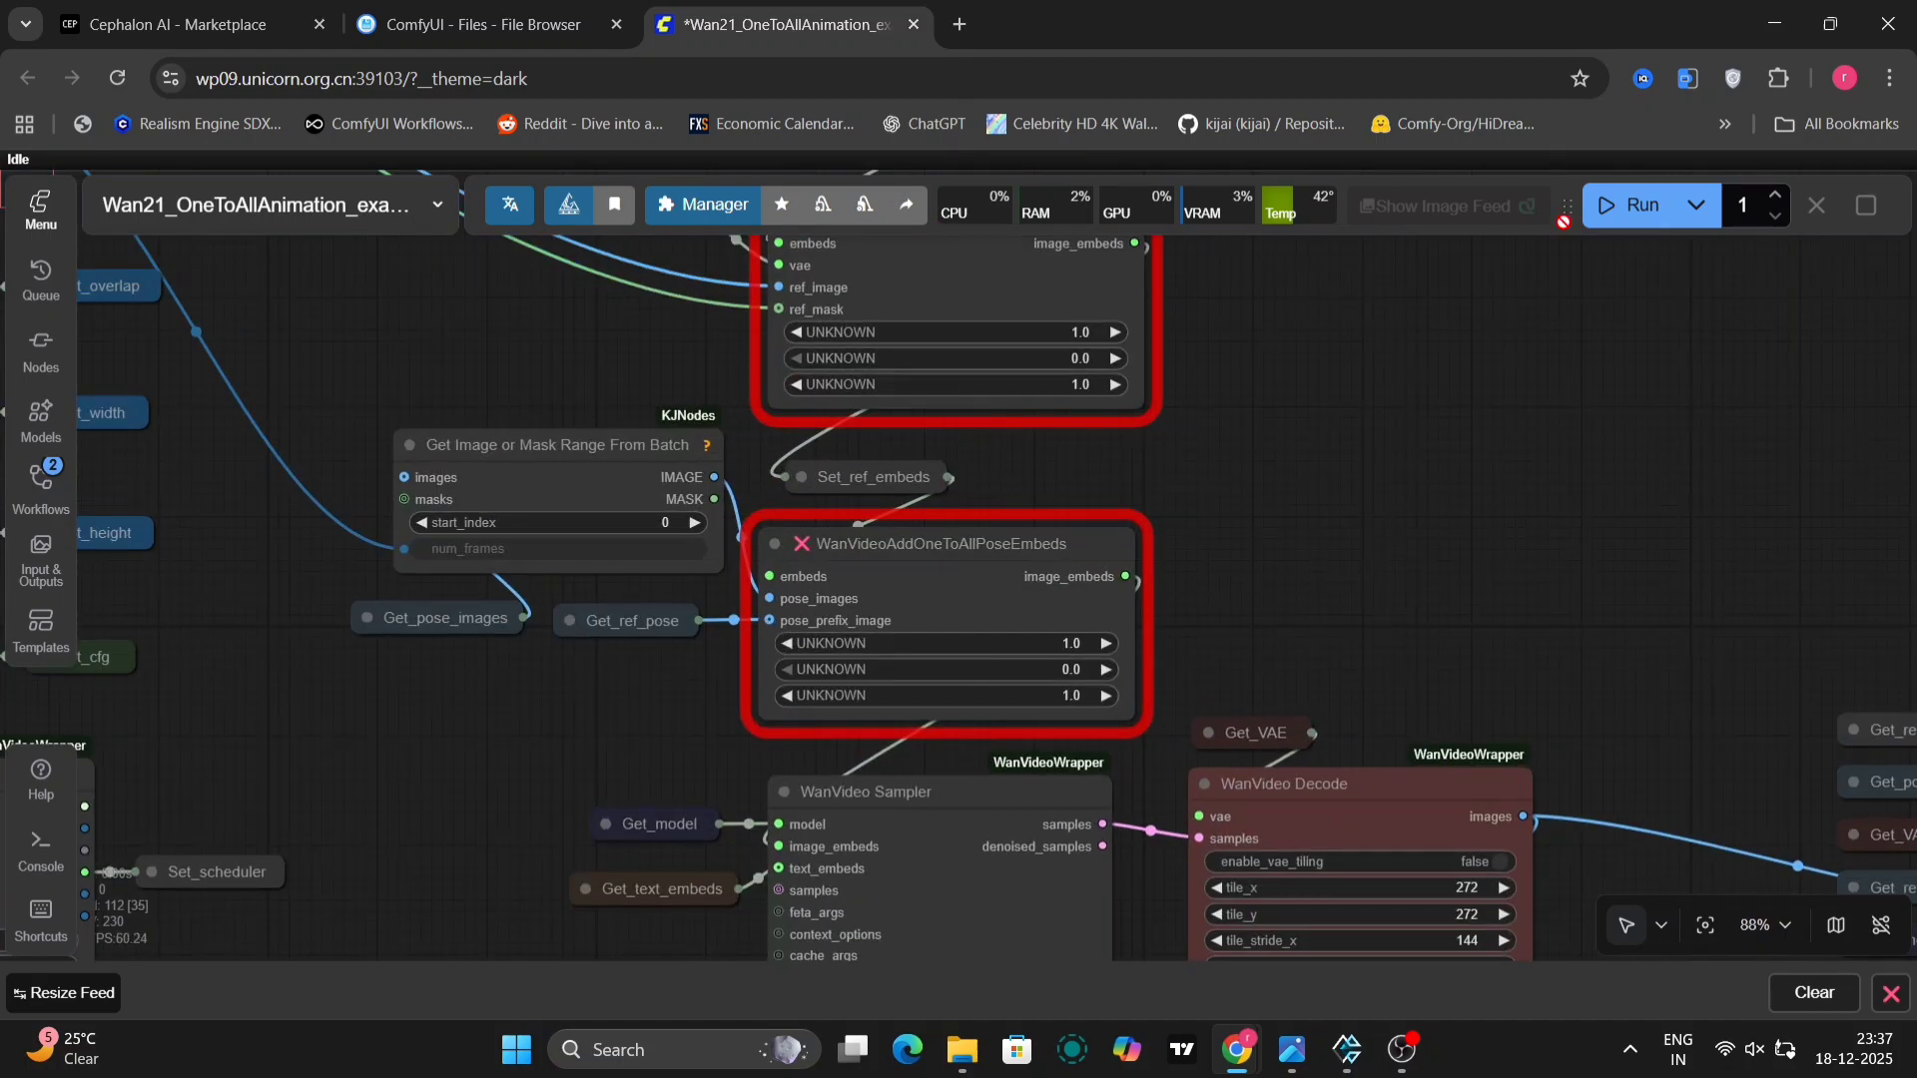
# Update the missing ComfyUI-WanVideoWrapper and ComfyUI-KJNodes packs through the Manager.
pyautogui.click(686, 221)
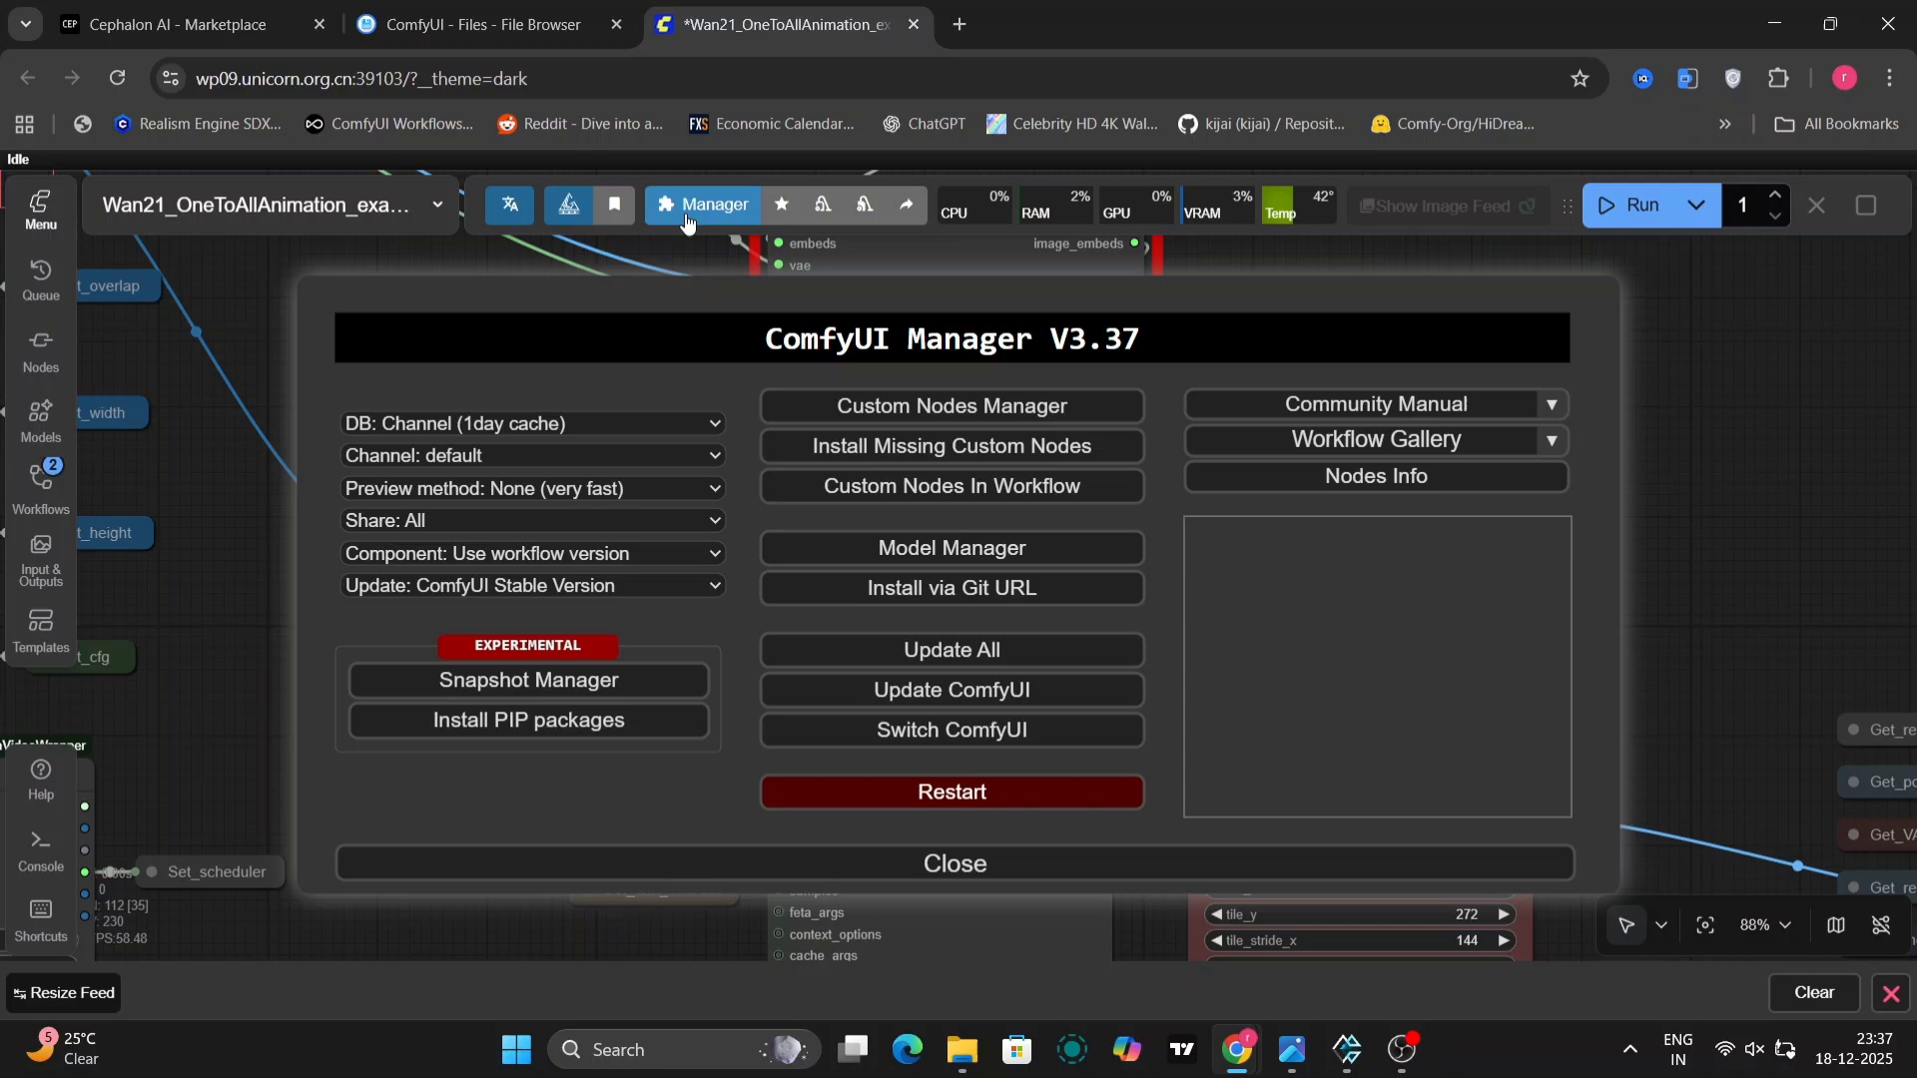
pyautogui.click(921, 452)
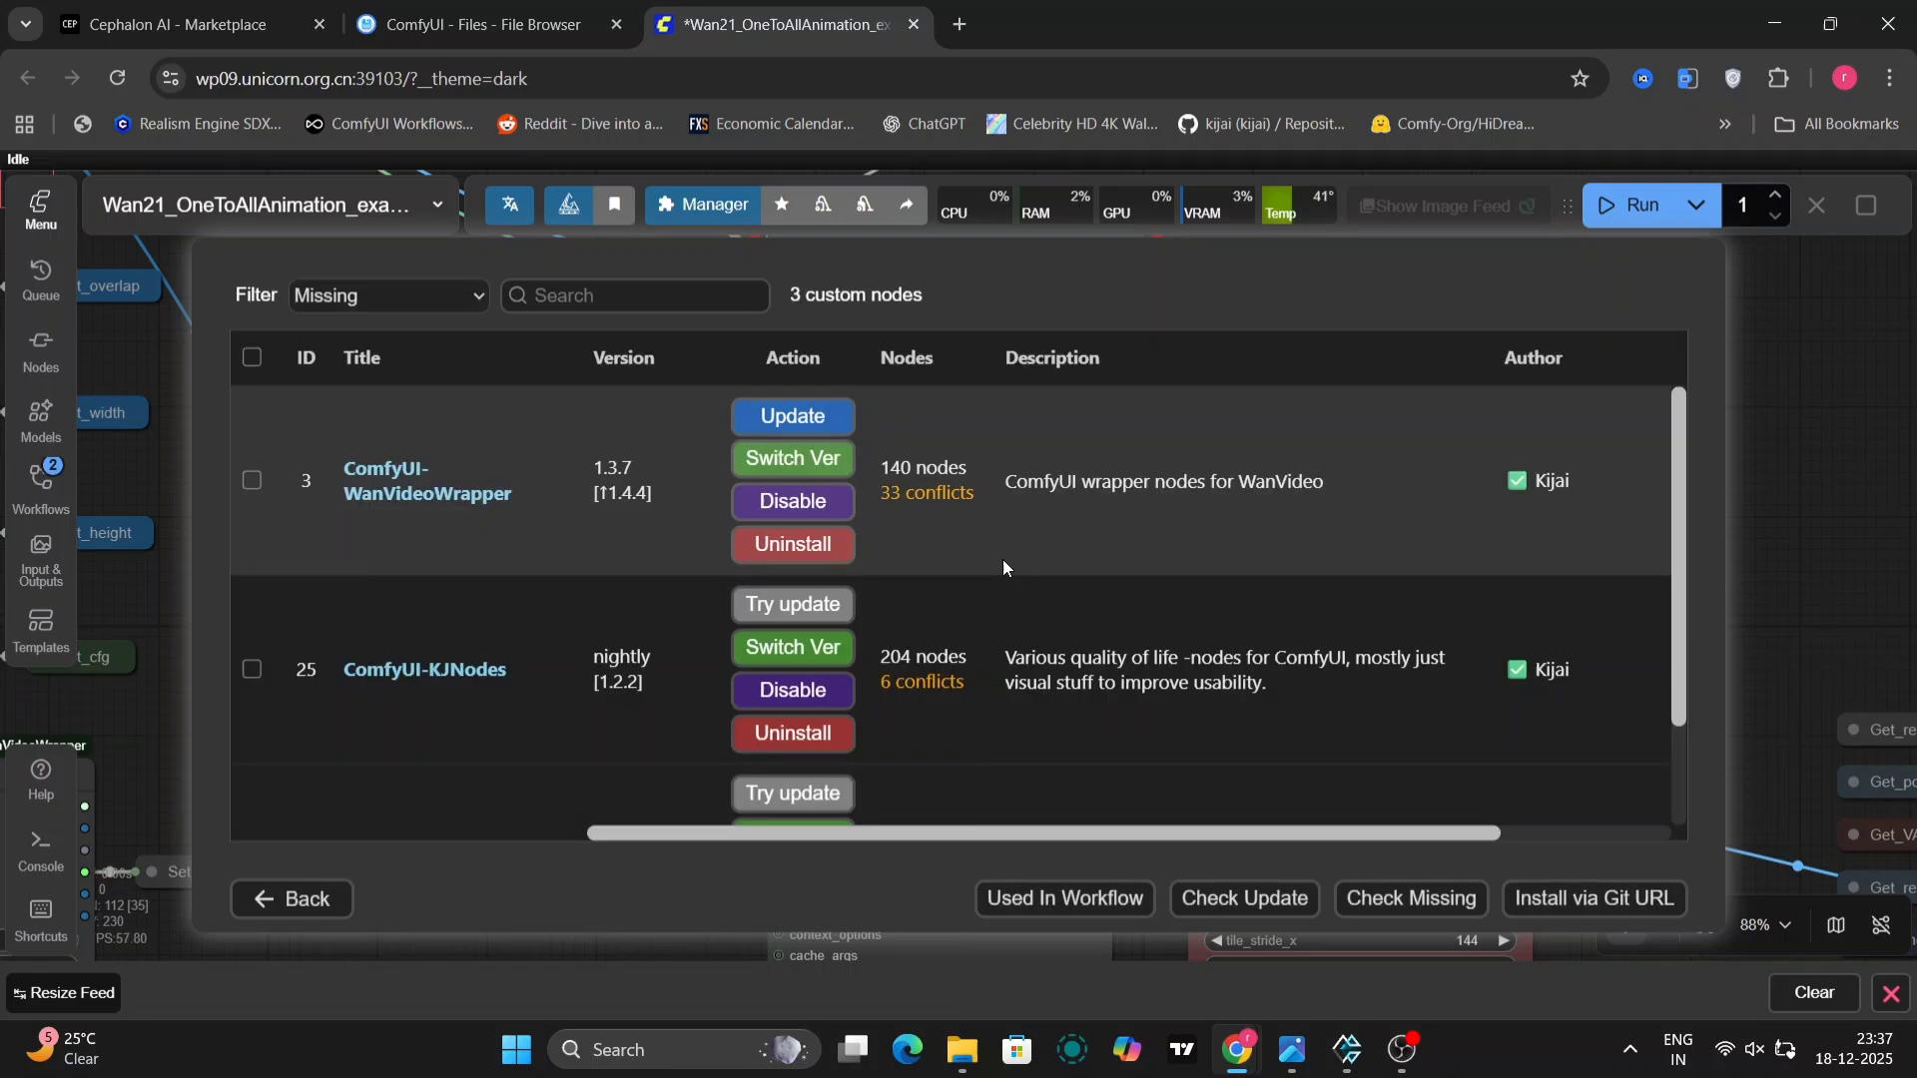
pyautogui.scroll(-2, 1004, 569)
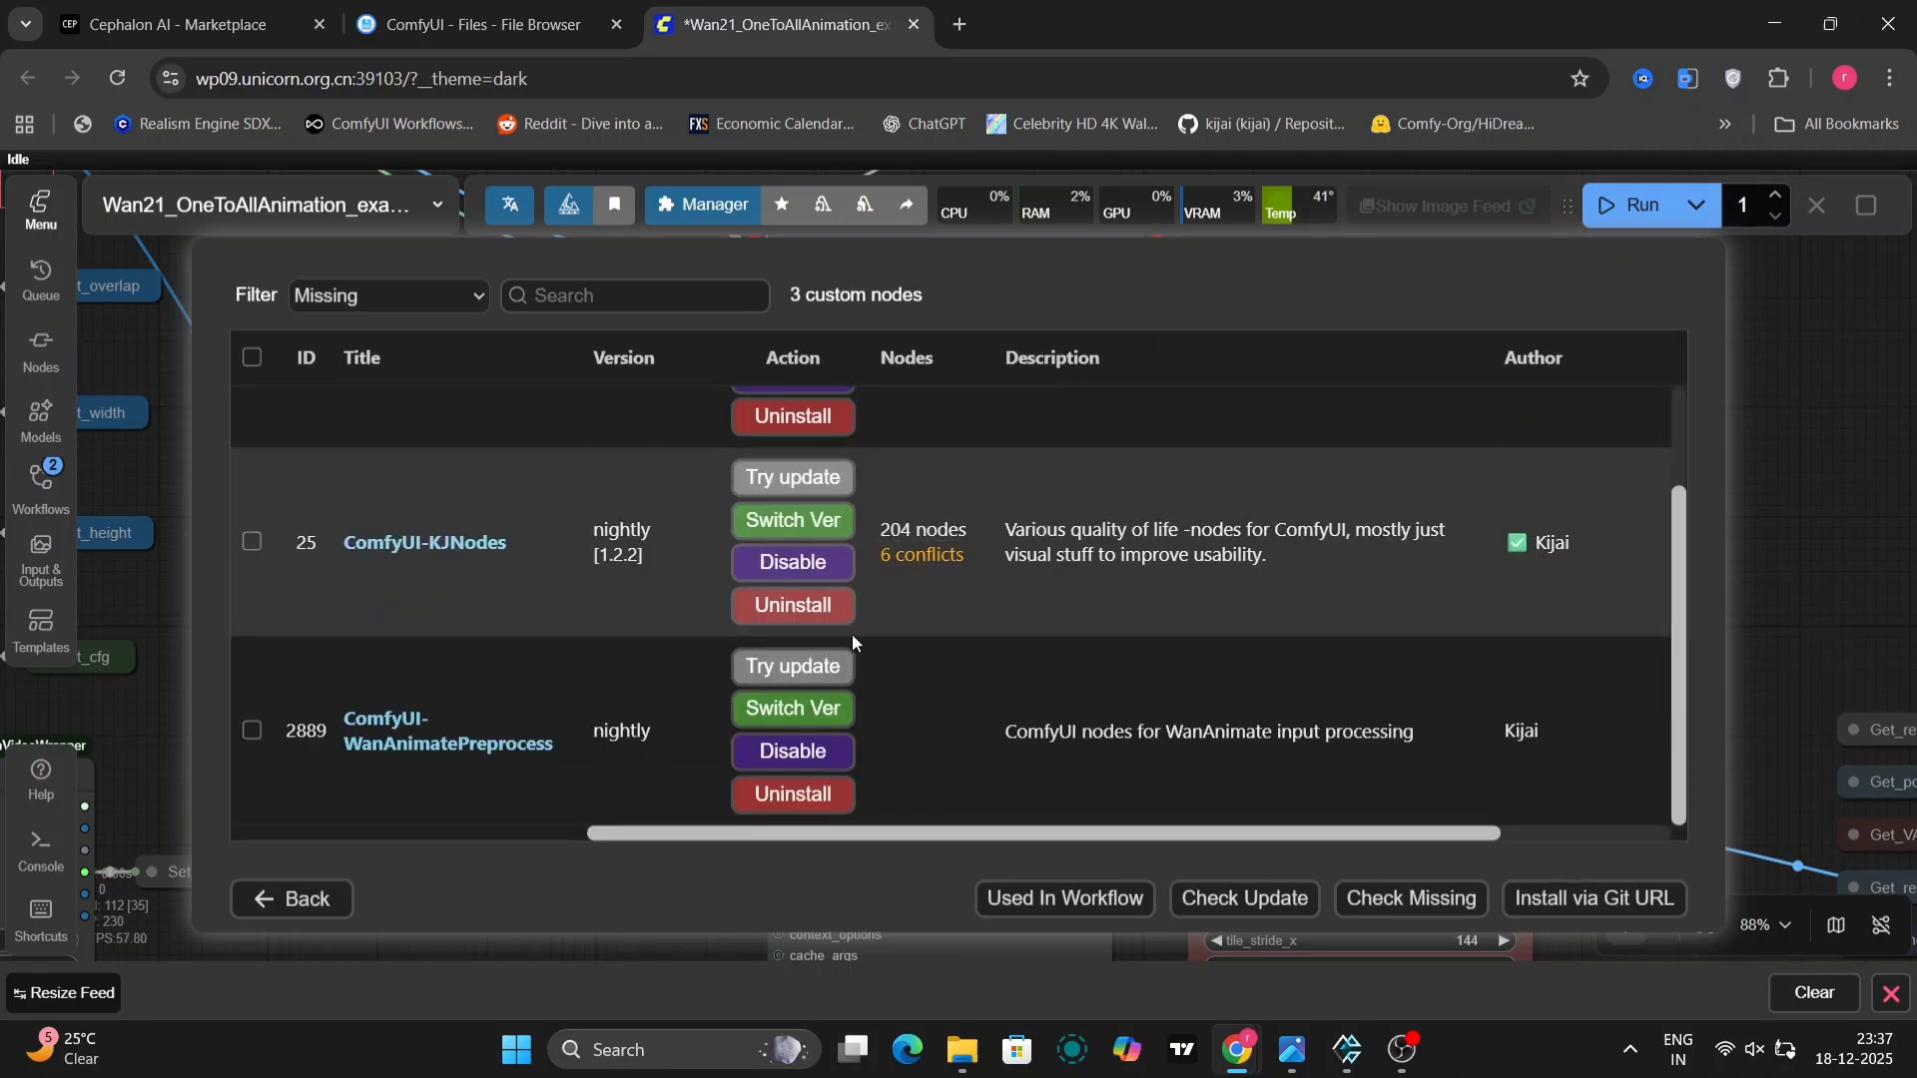
pyautogui.scroll(2, 789, 559)
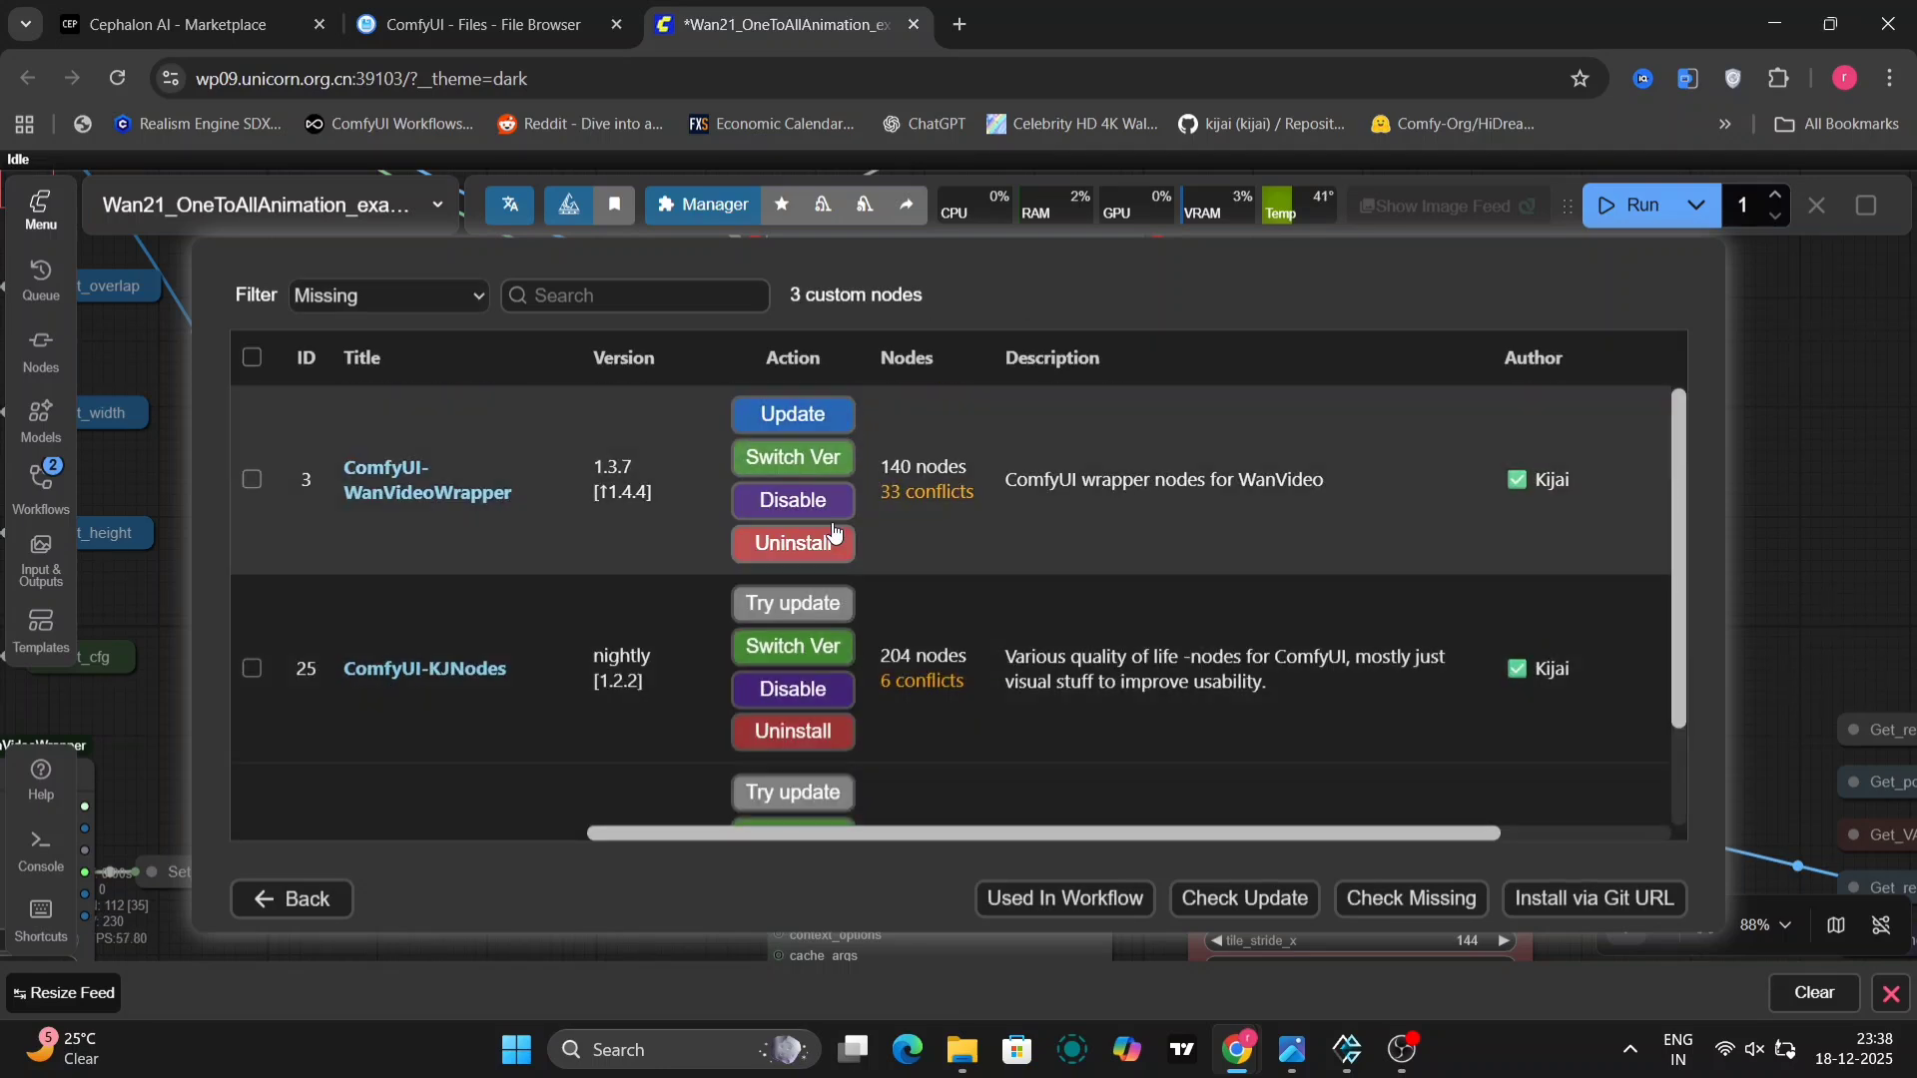
pyautogui.click(781, 415)
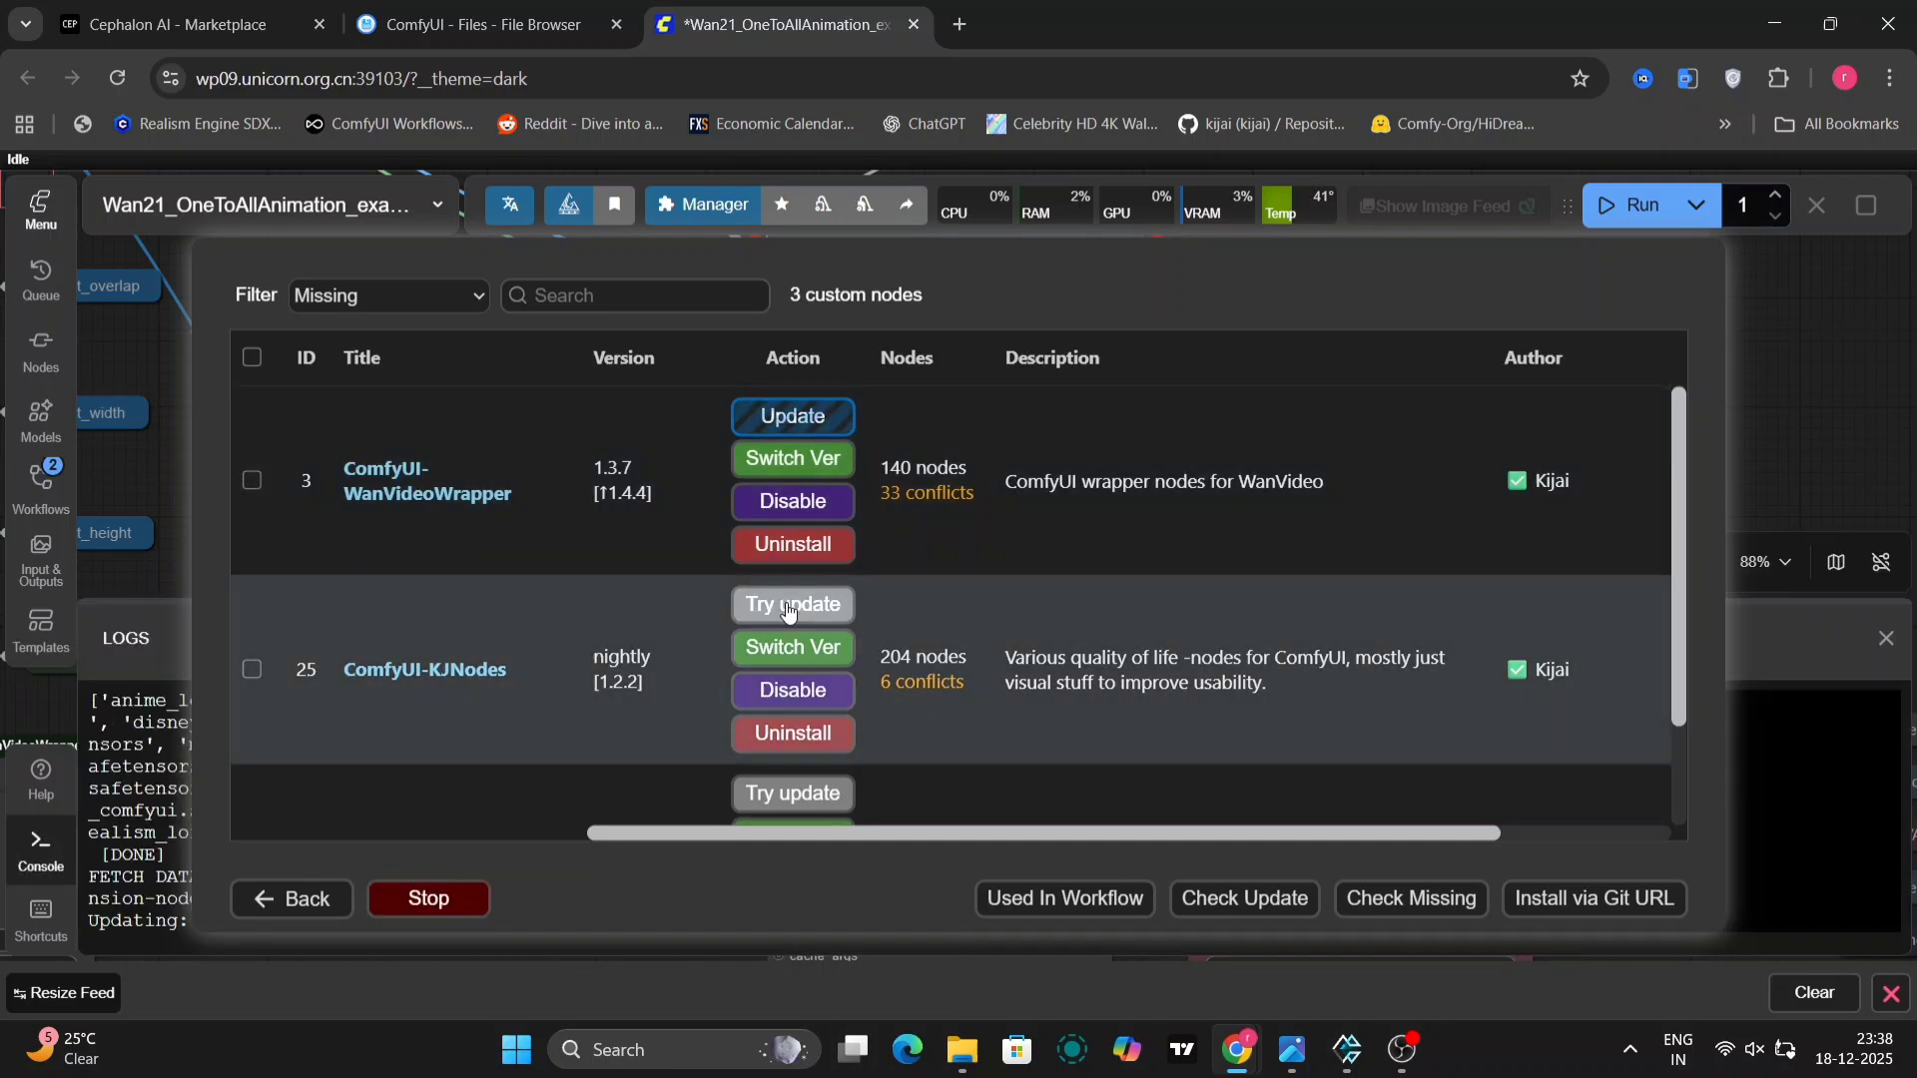
pyautogui.click(789, 607)
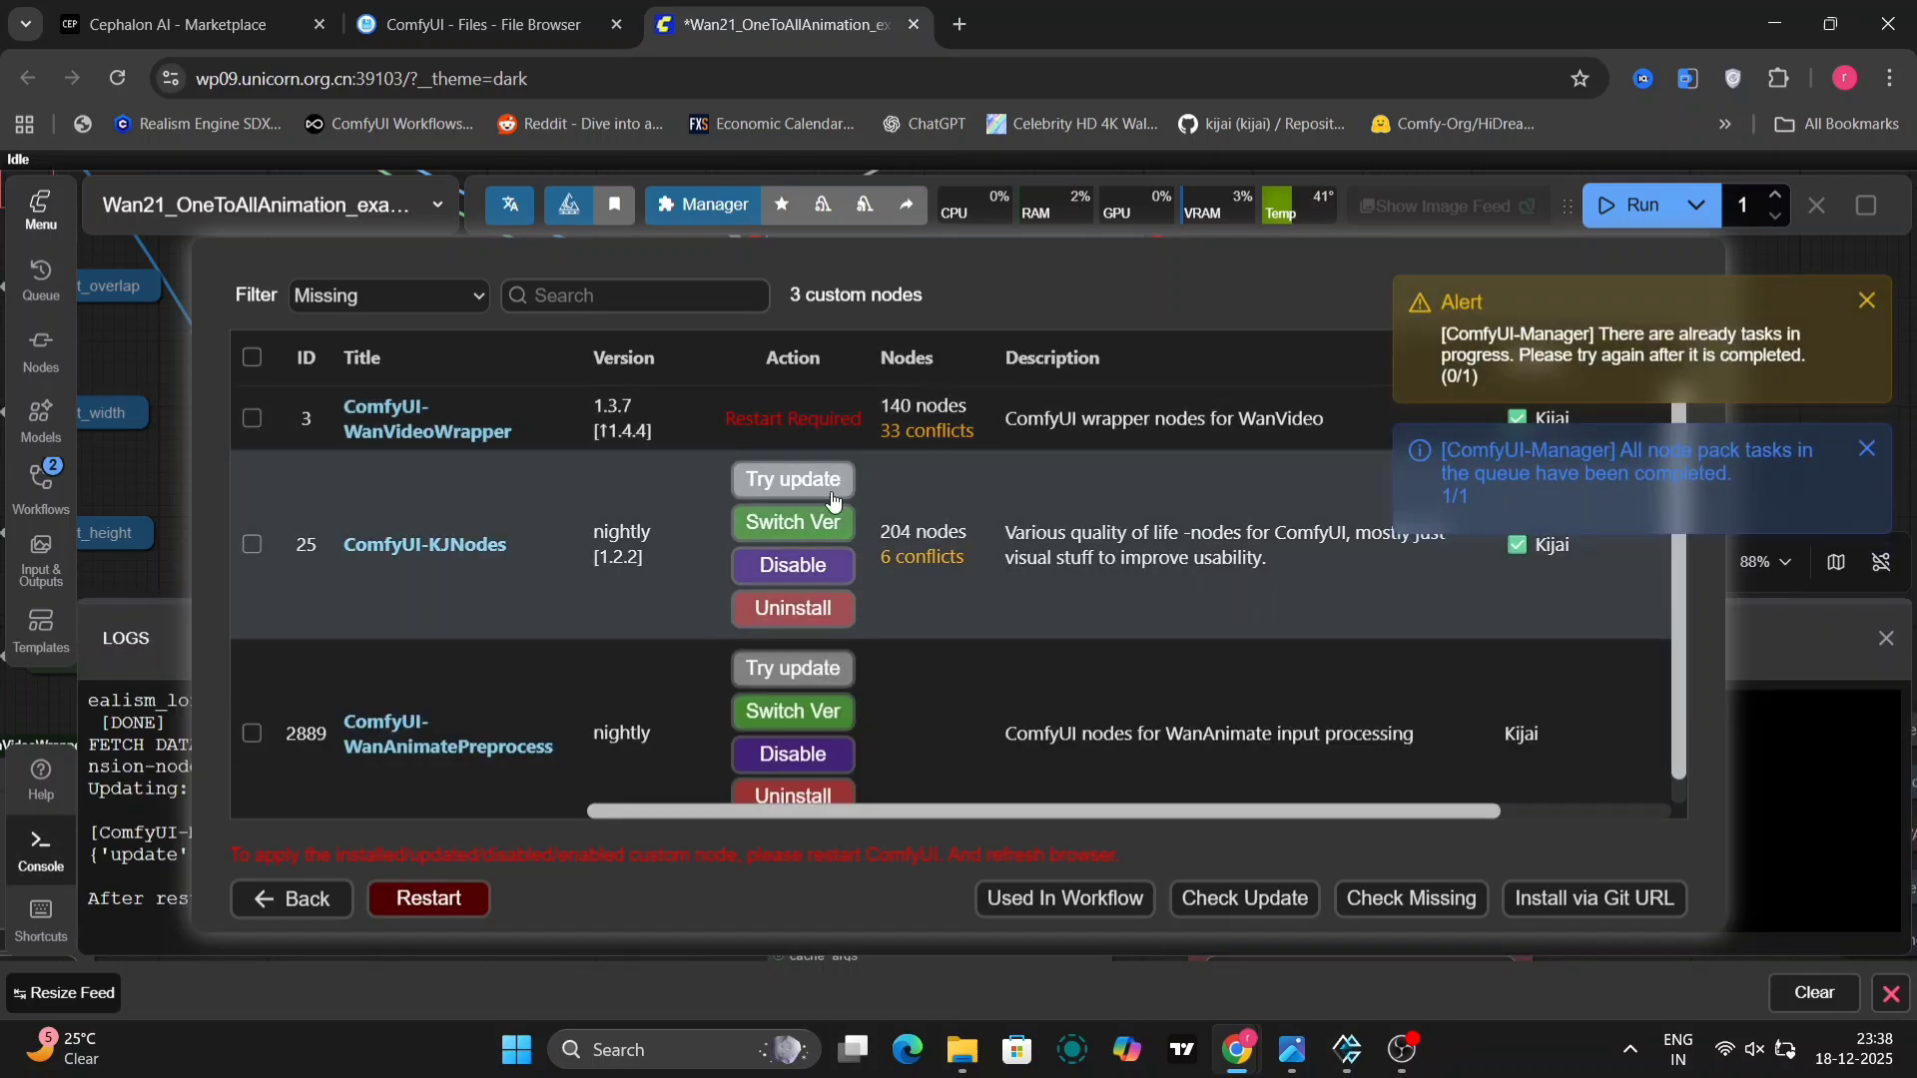
pyautogui.click(811, 493)
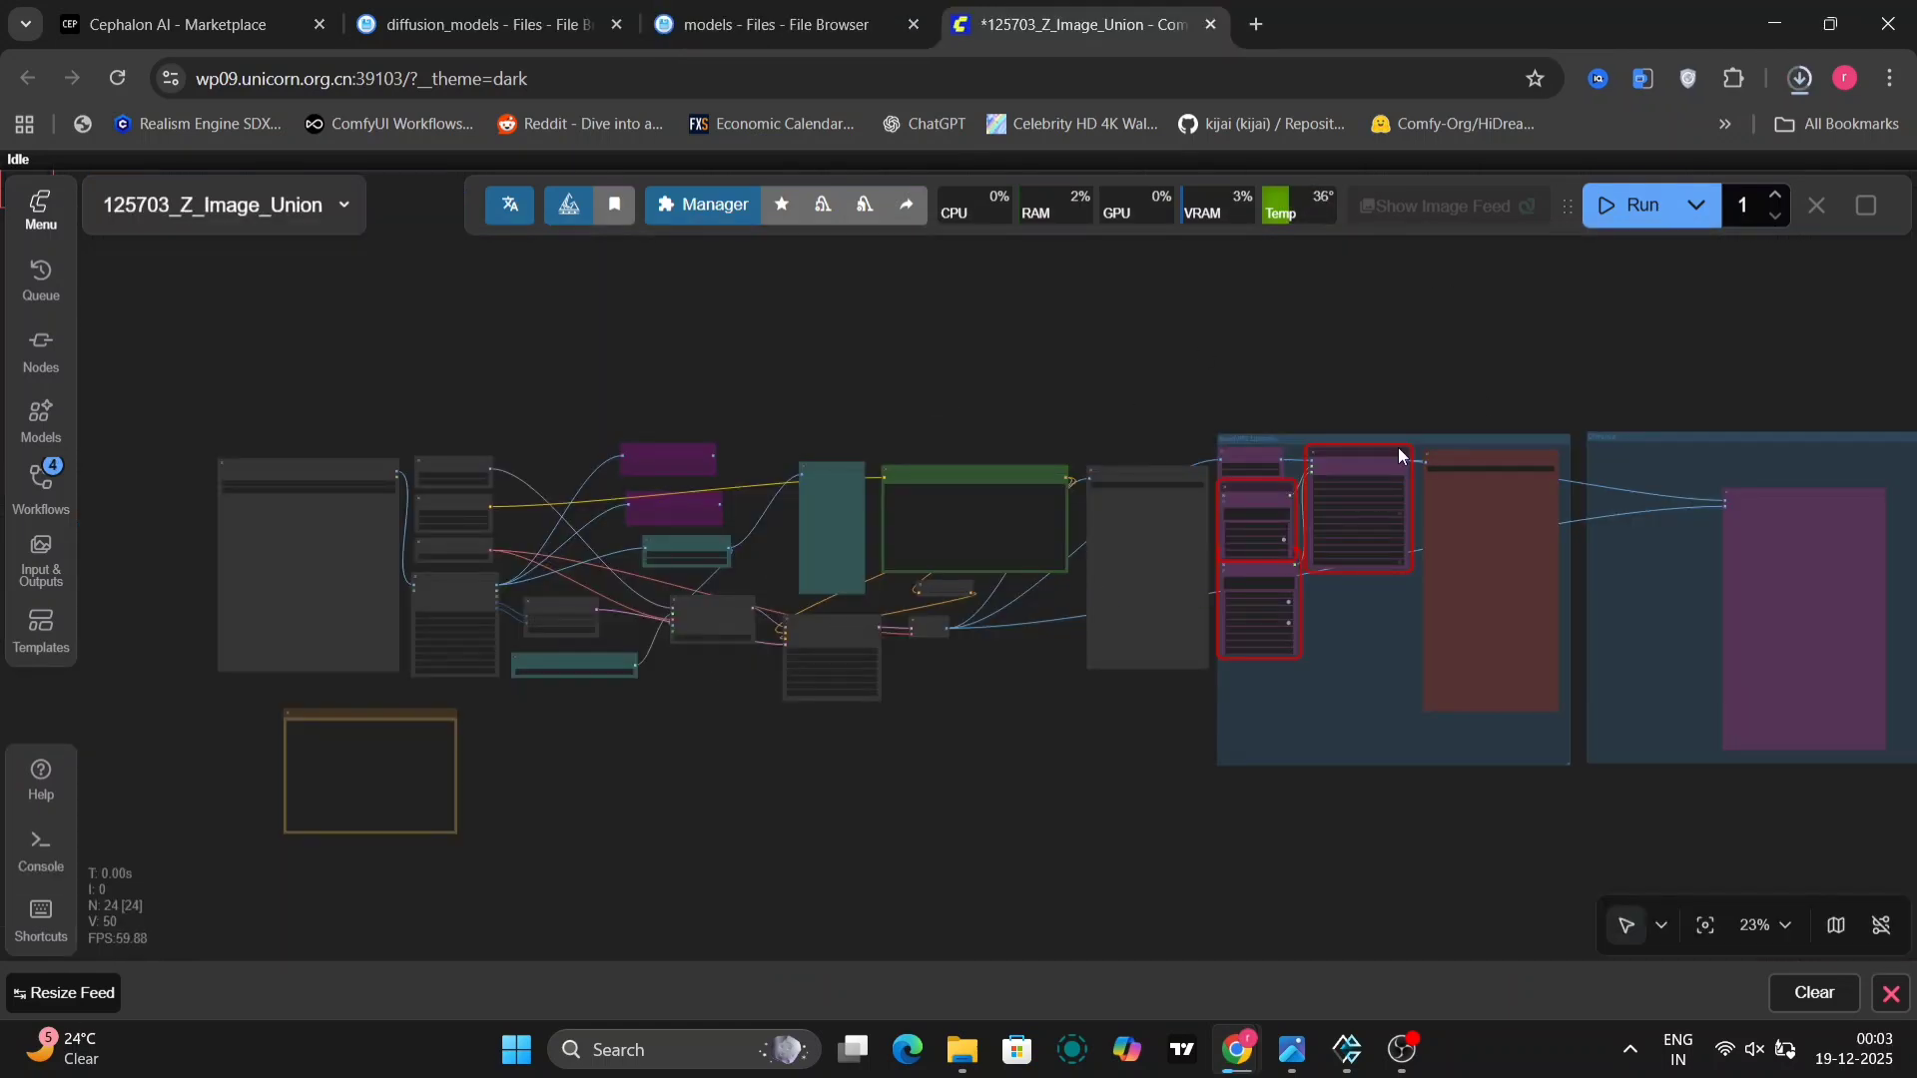
# Check the Manager's missing custom nodes list for the Z_Image_Union workflow.
pyautogui.scroll(5, 1398, 457)
pyautogui.scroll(-4, 1399, 456)
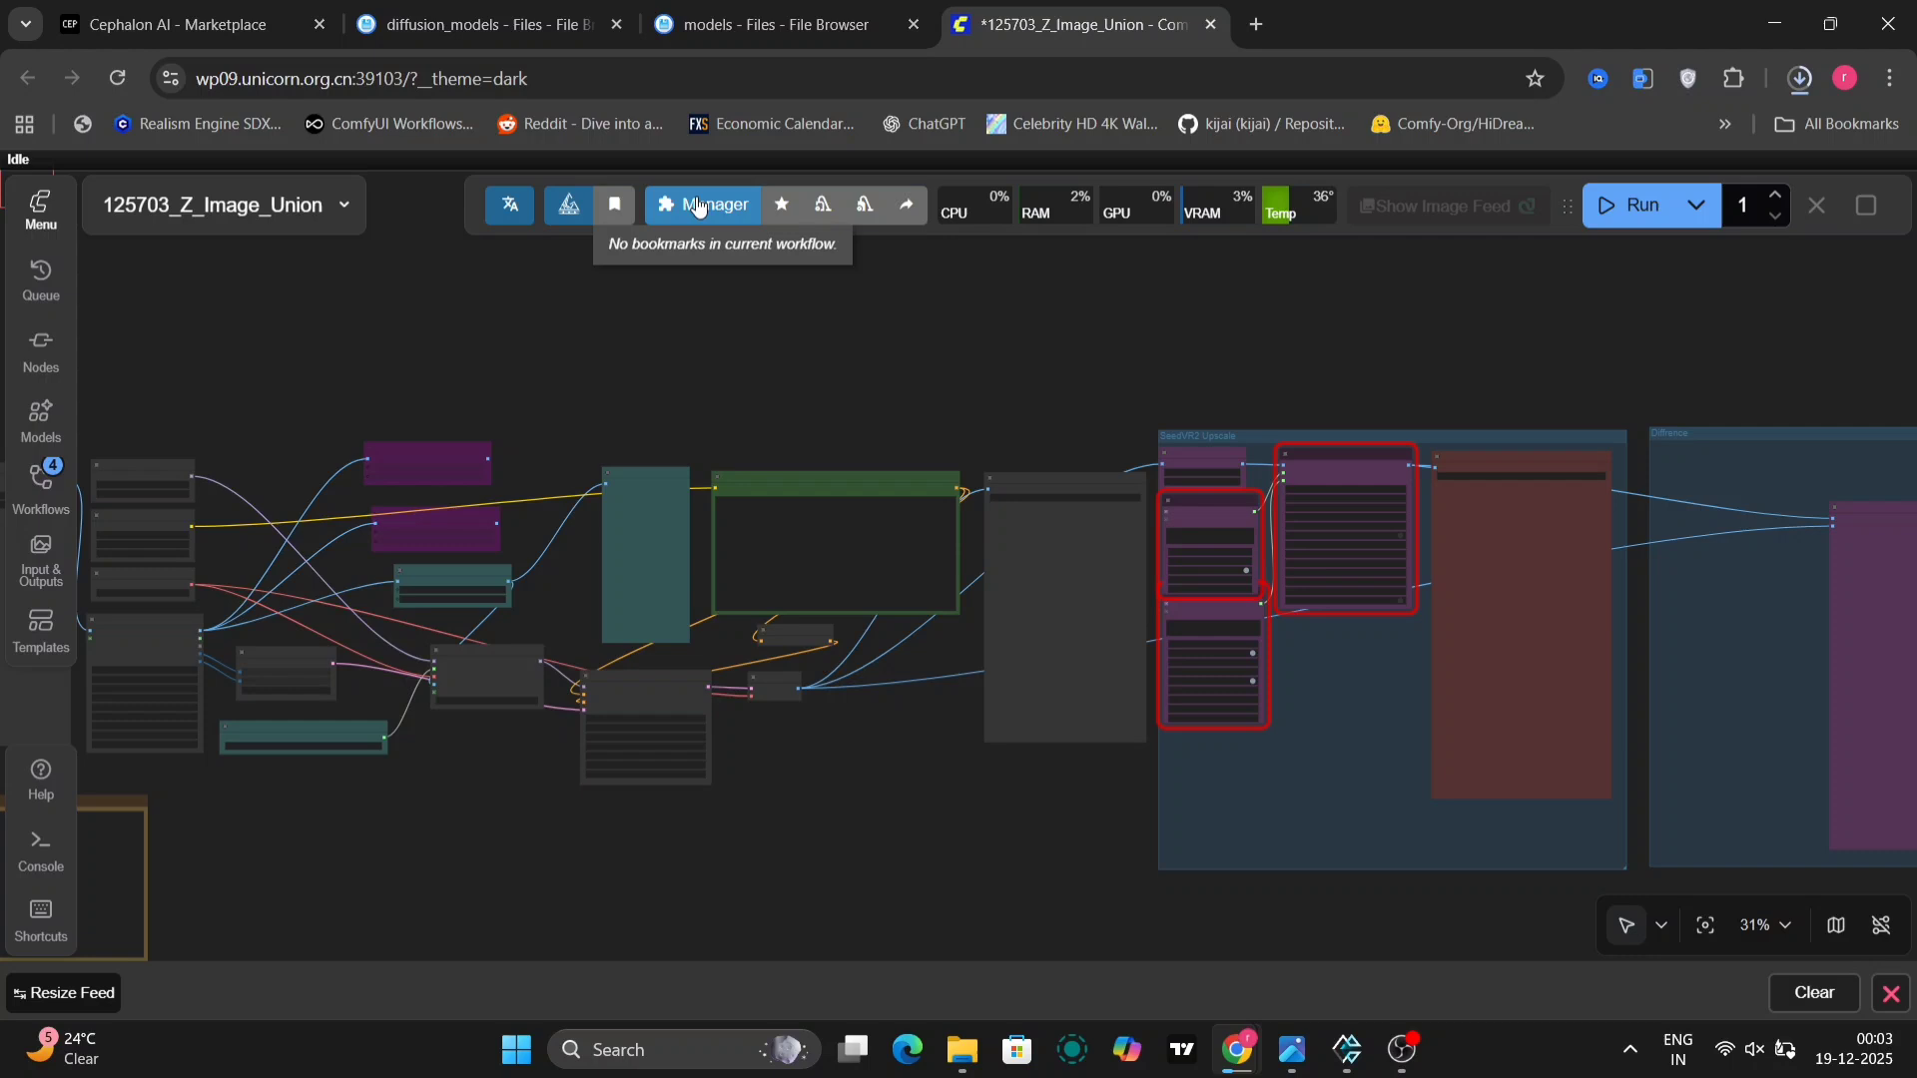
pyautogui.click(698, 207)
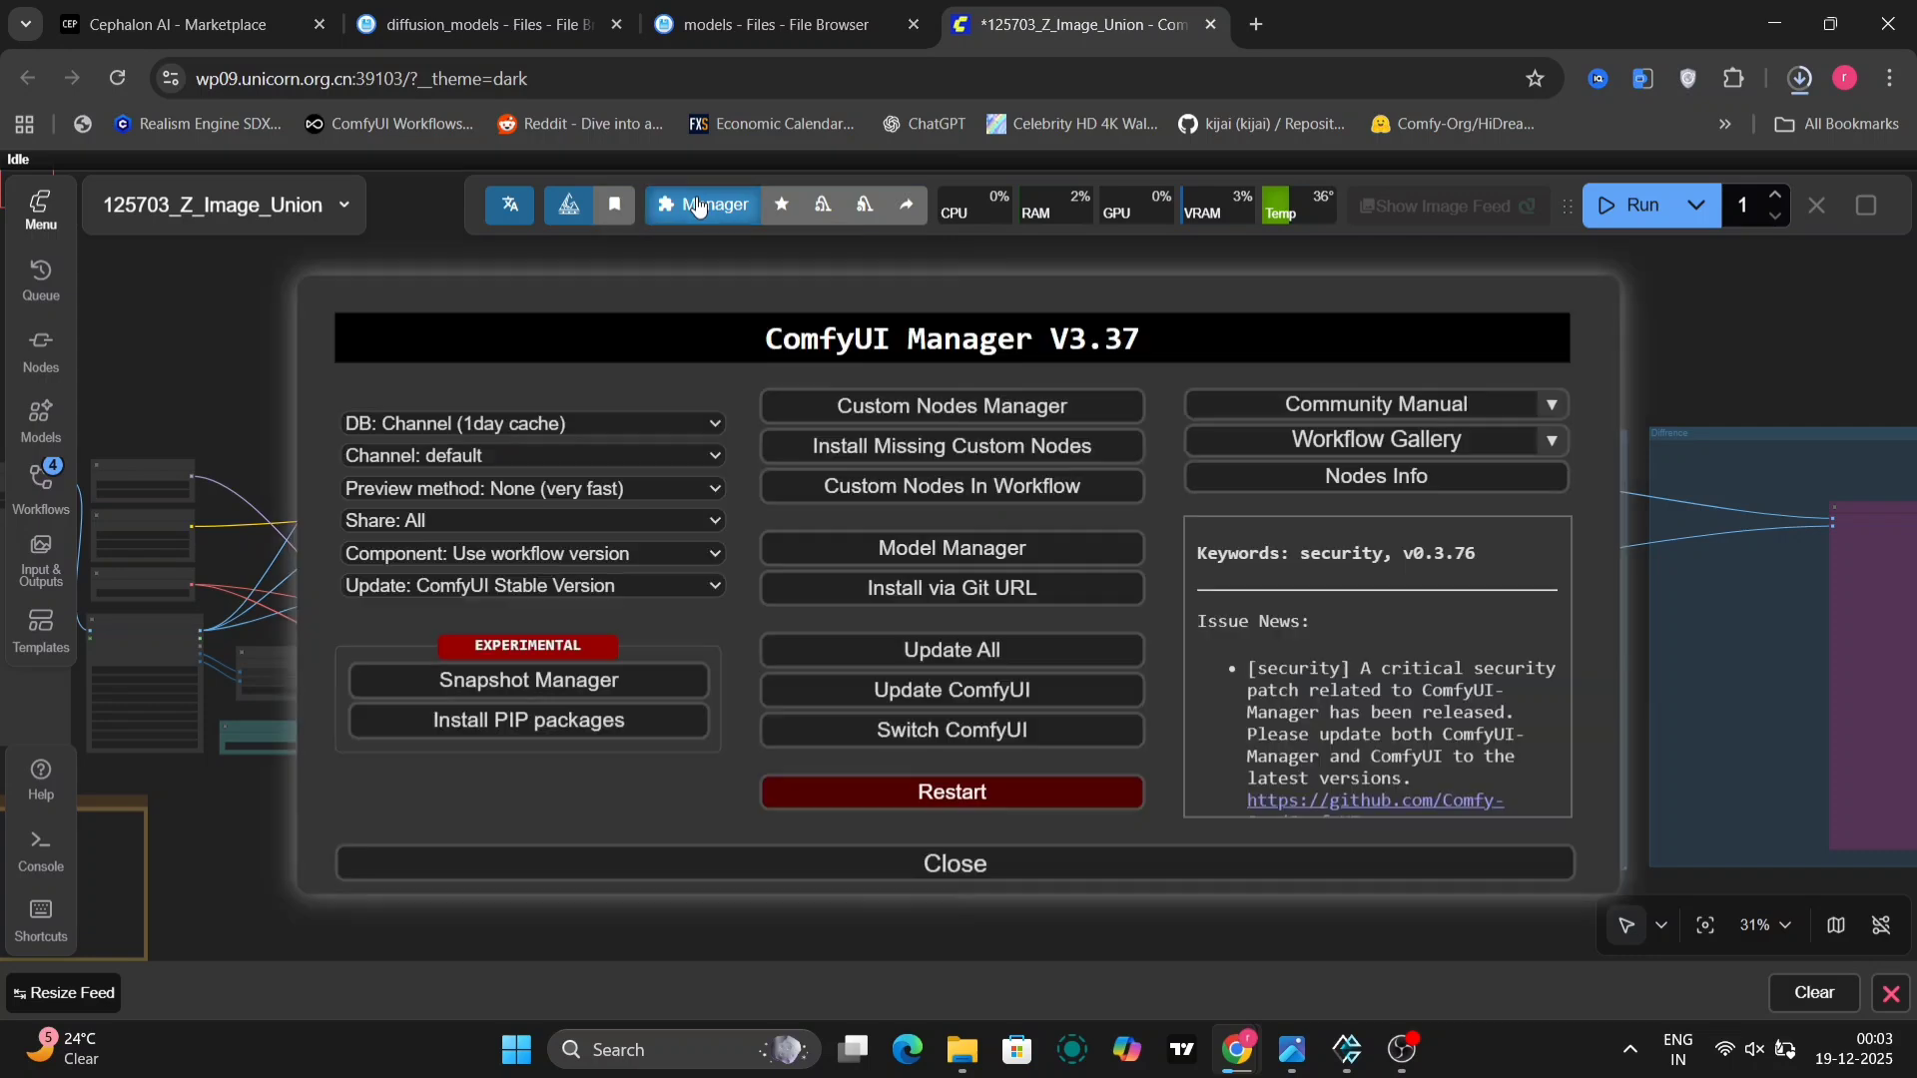
pyautogui.click(885, 448)
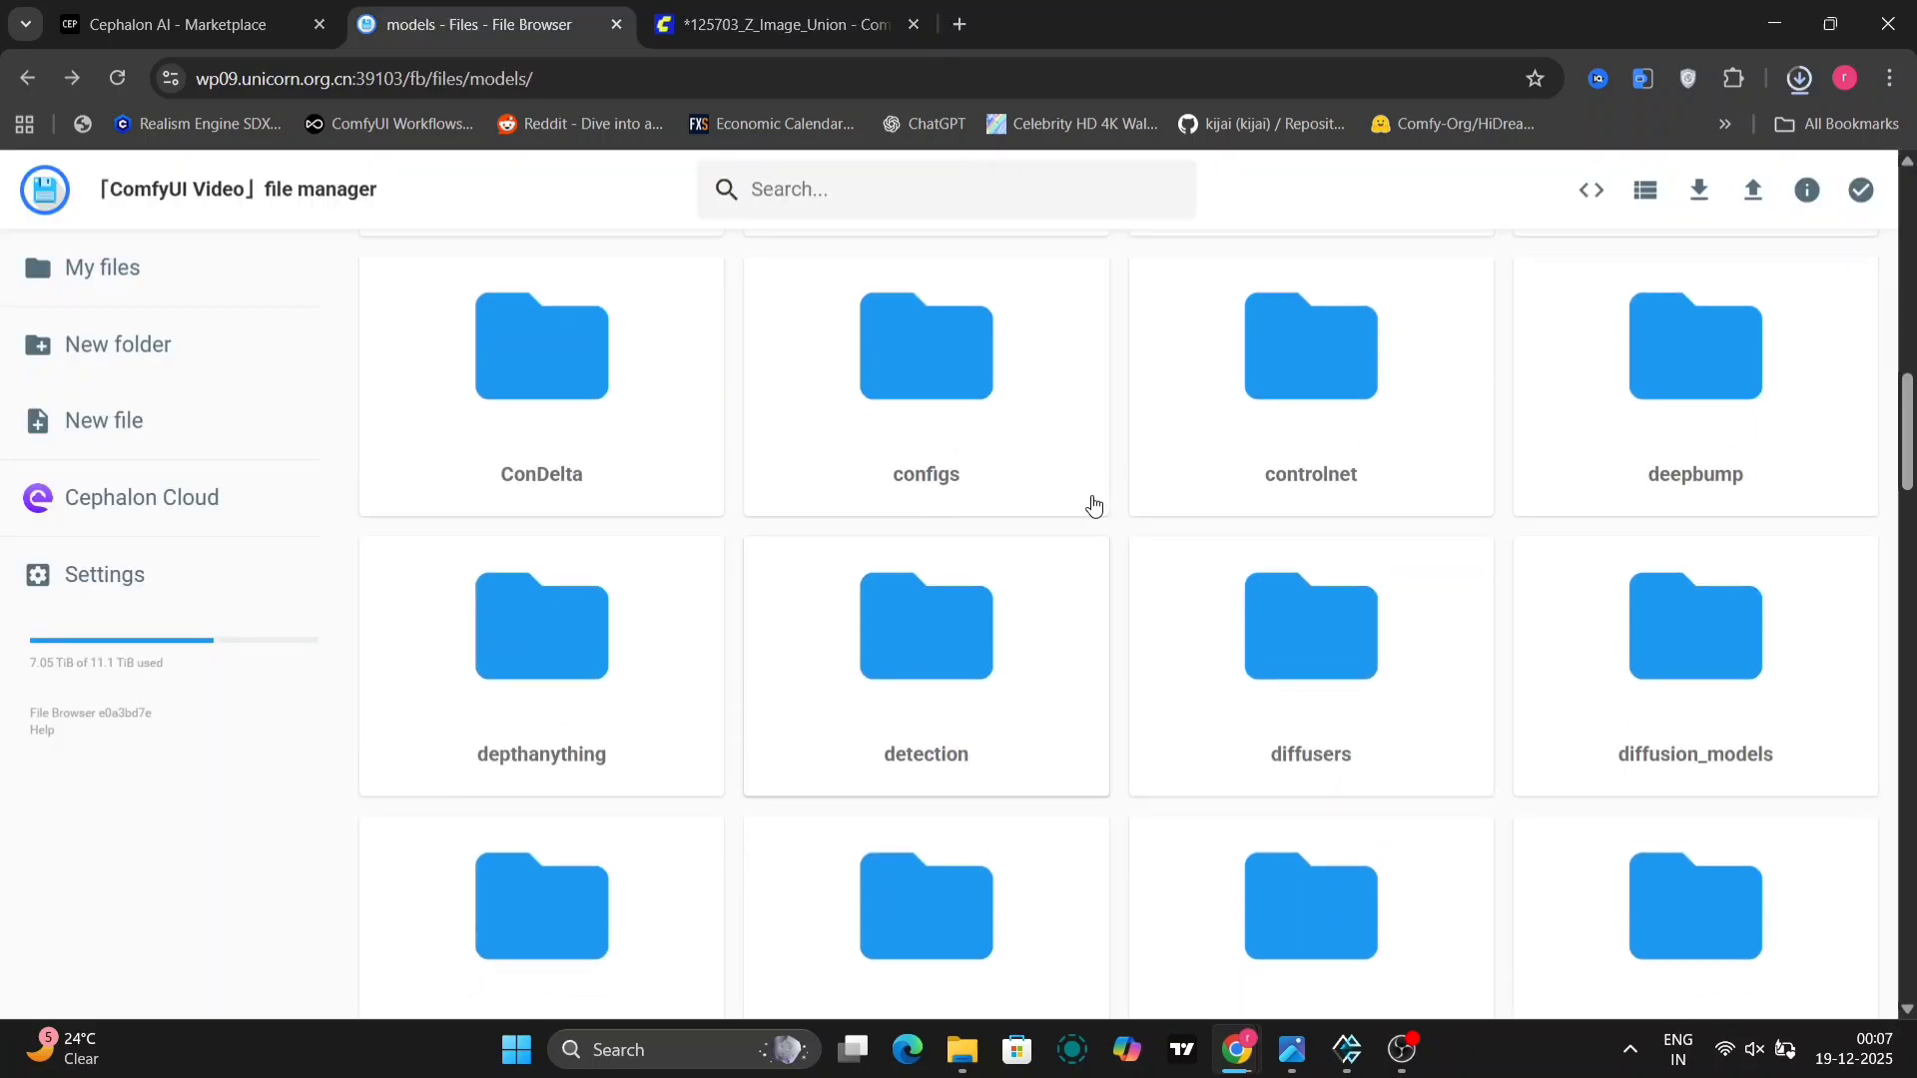
# Upload Z-Image-Turbo-Fun-Controlnet-Union-2.1.safetensors from Downloads into models/model_patches.
pyautogui.scroll(-15, 1093, 504)
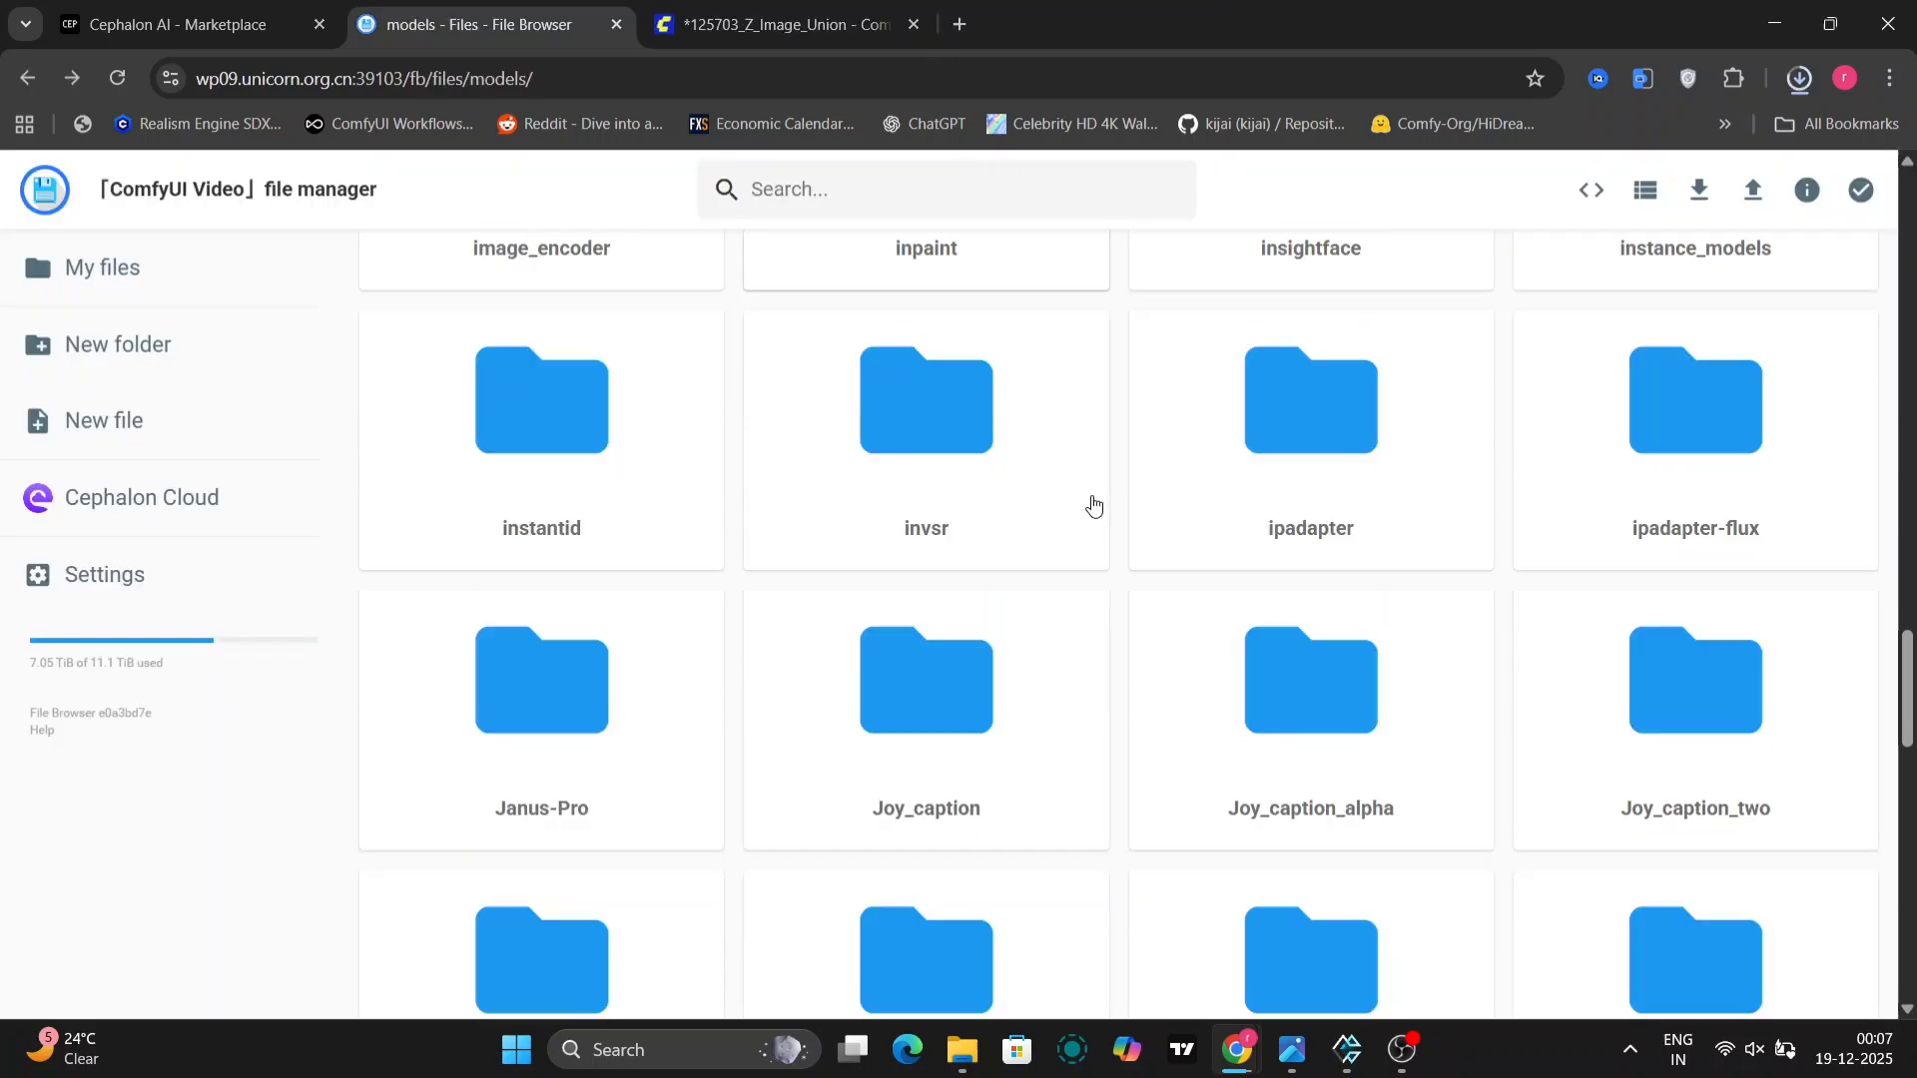
pyautogui.scroll(-10, 1094, 504)
pyautogui.doubleClick(1703, 543)
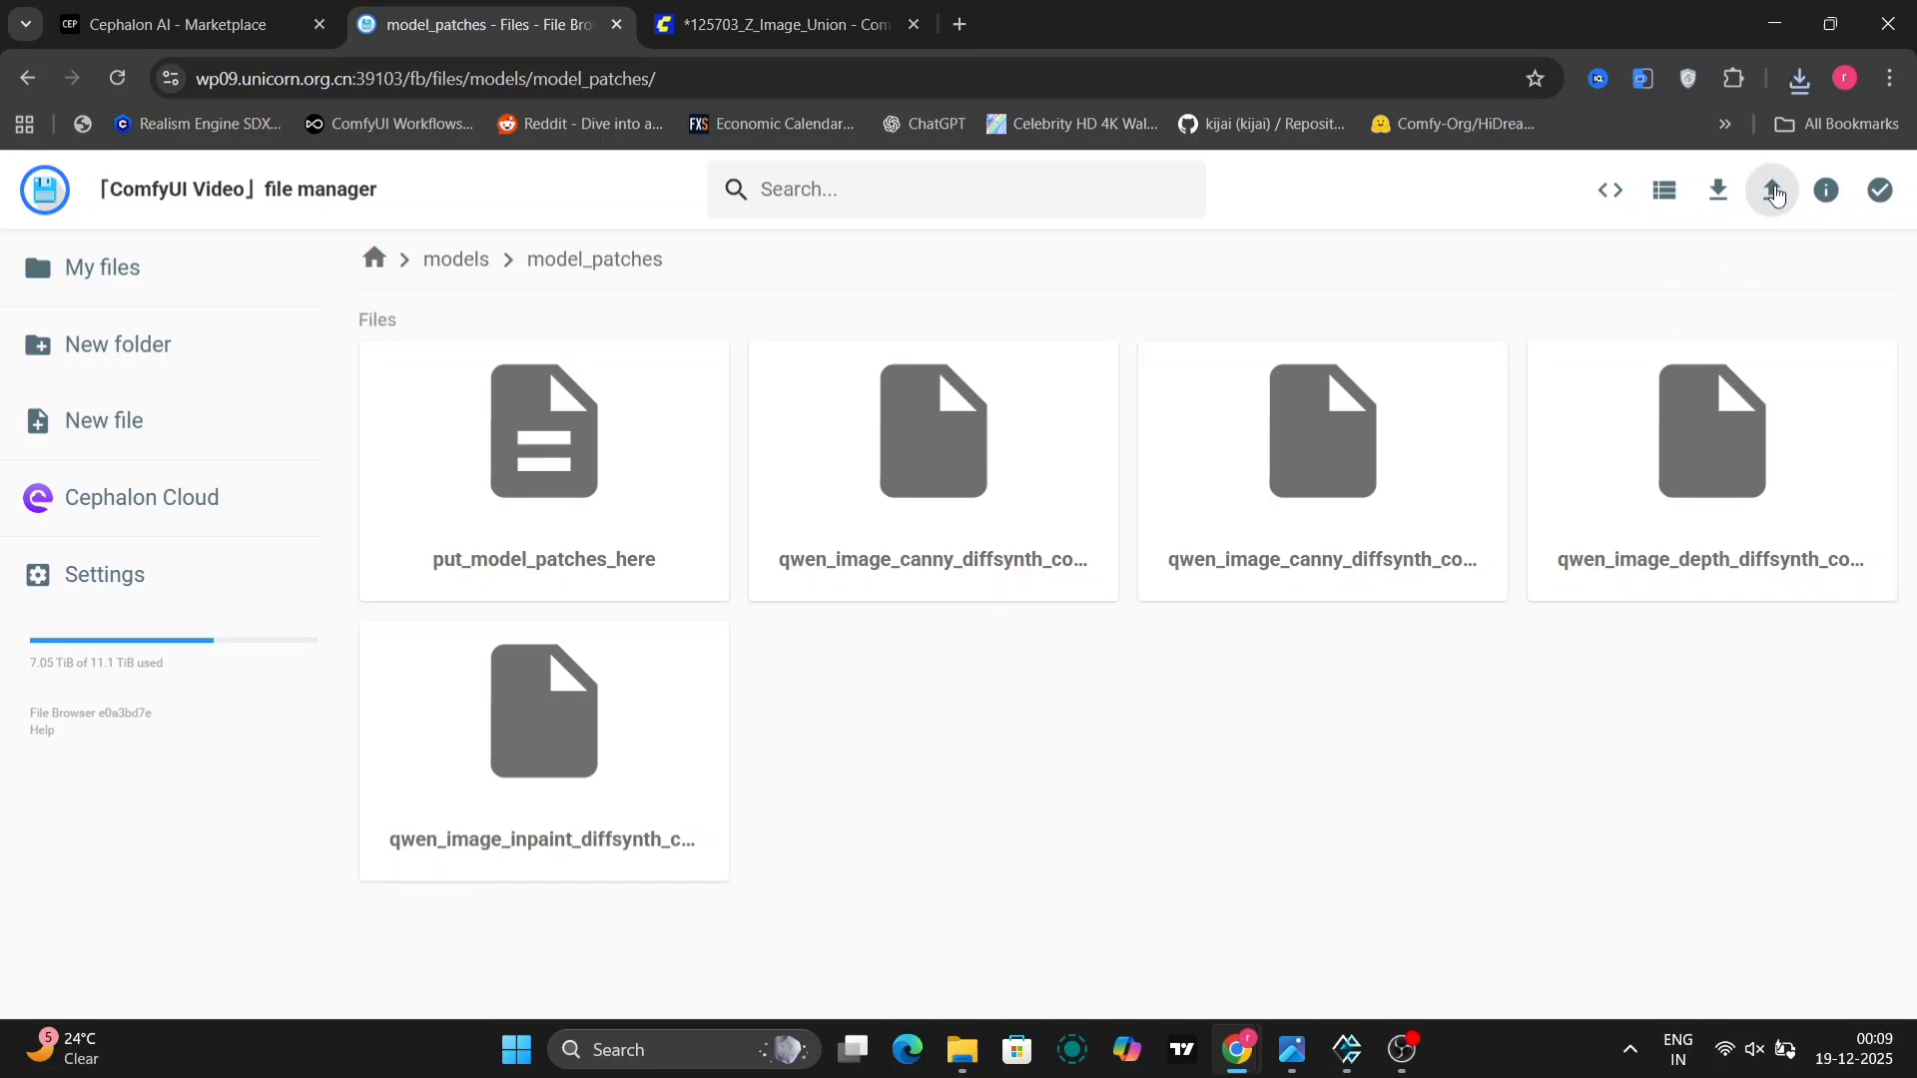
pyautogui.click(1769, 192)
pyautogui.click(924, 671)
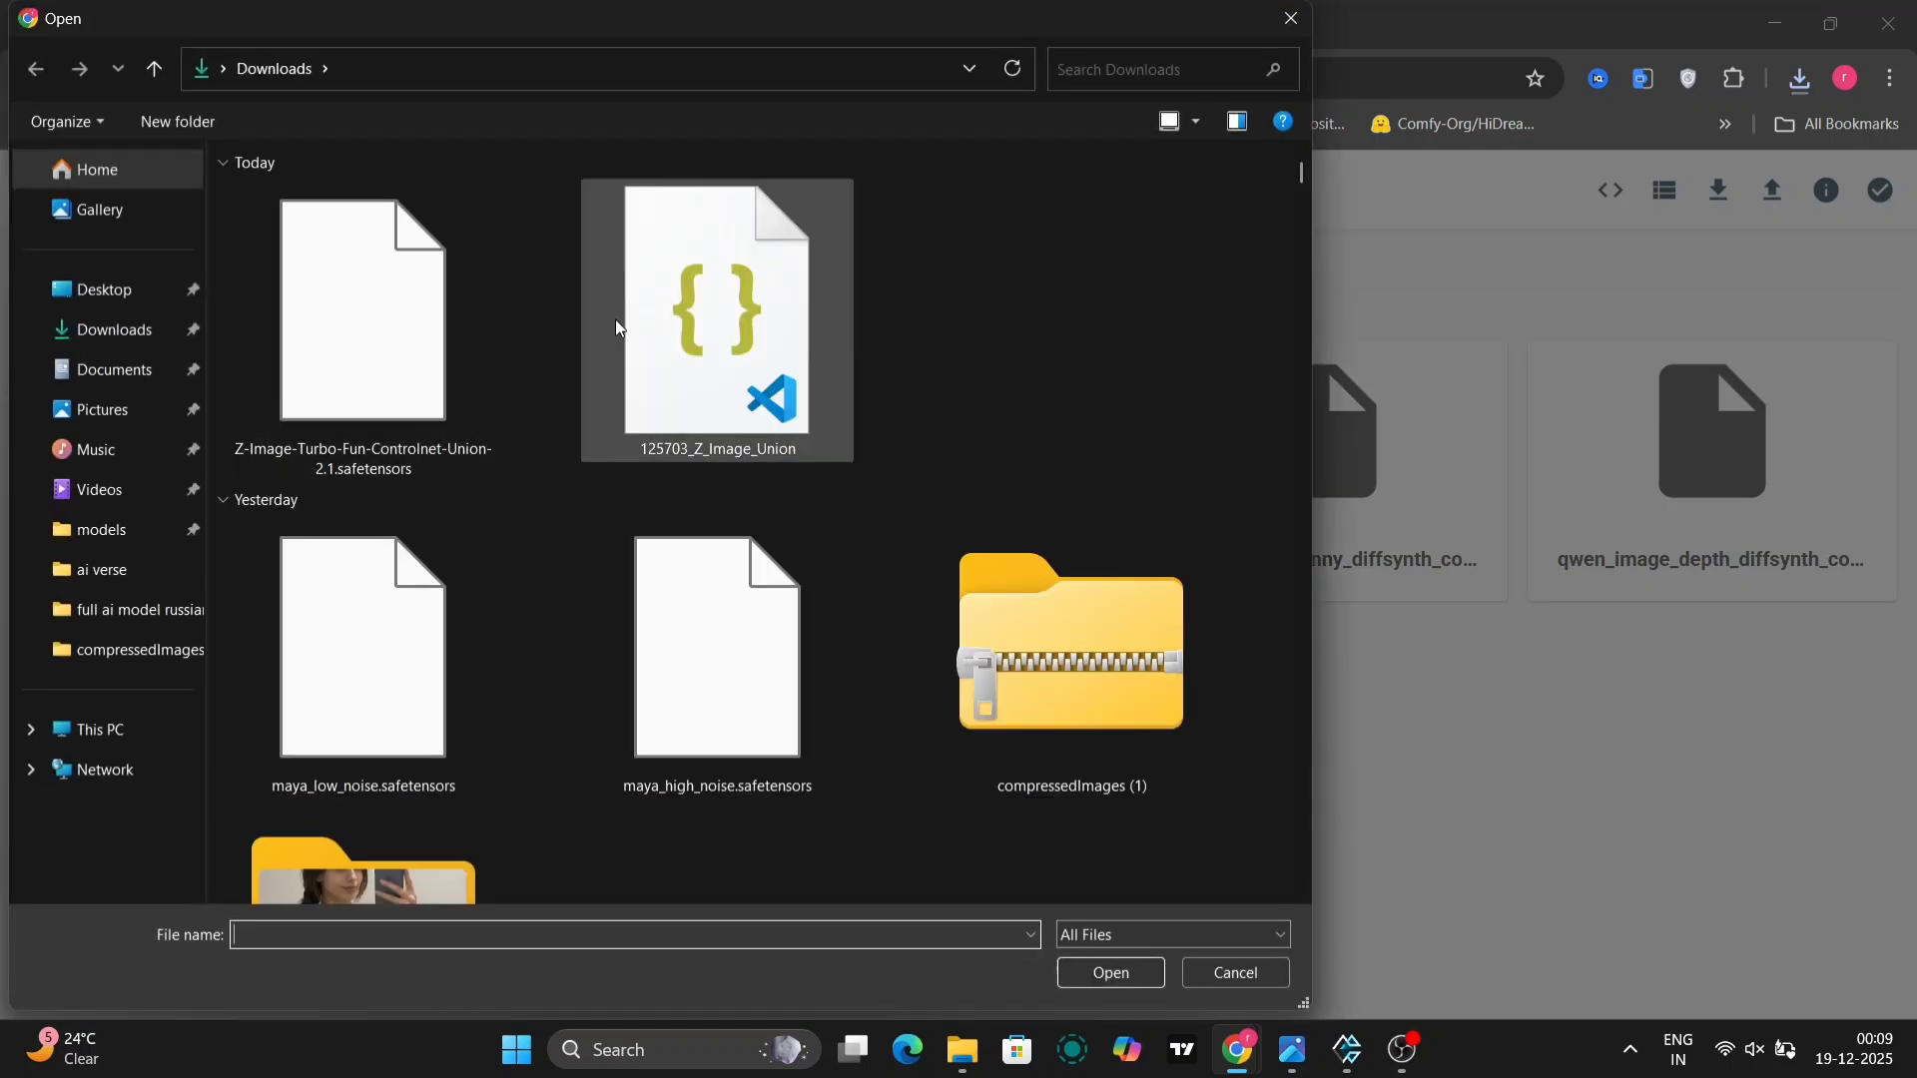
pyautogui.click(413, 375)
pyautogui.doubleClick(412, 377)
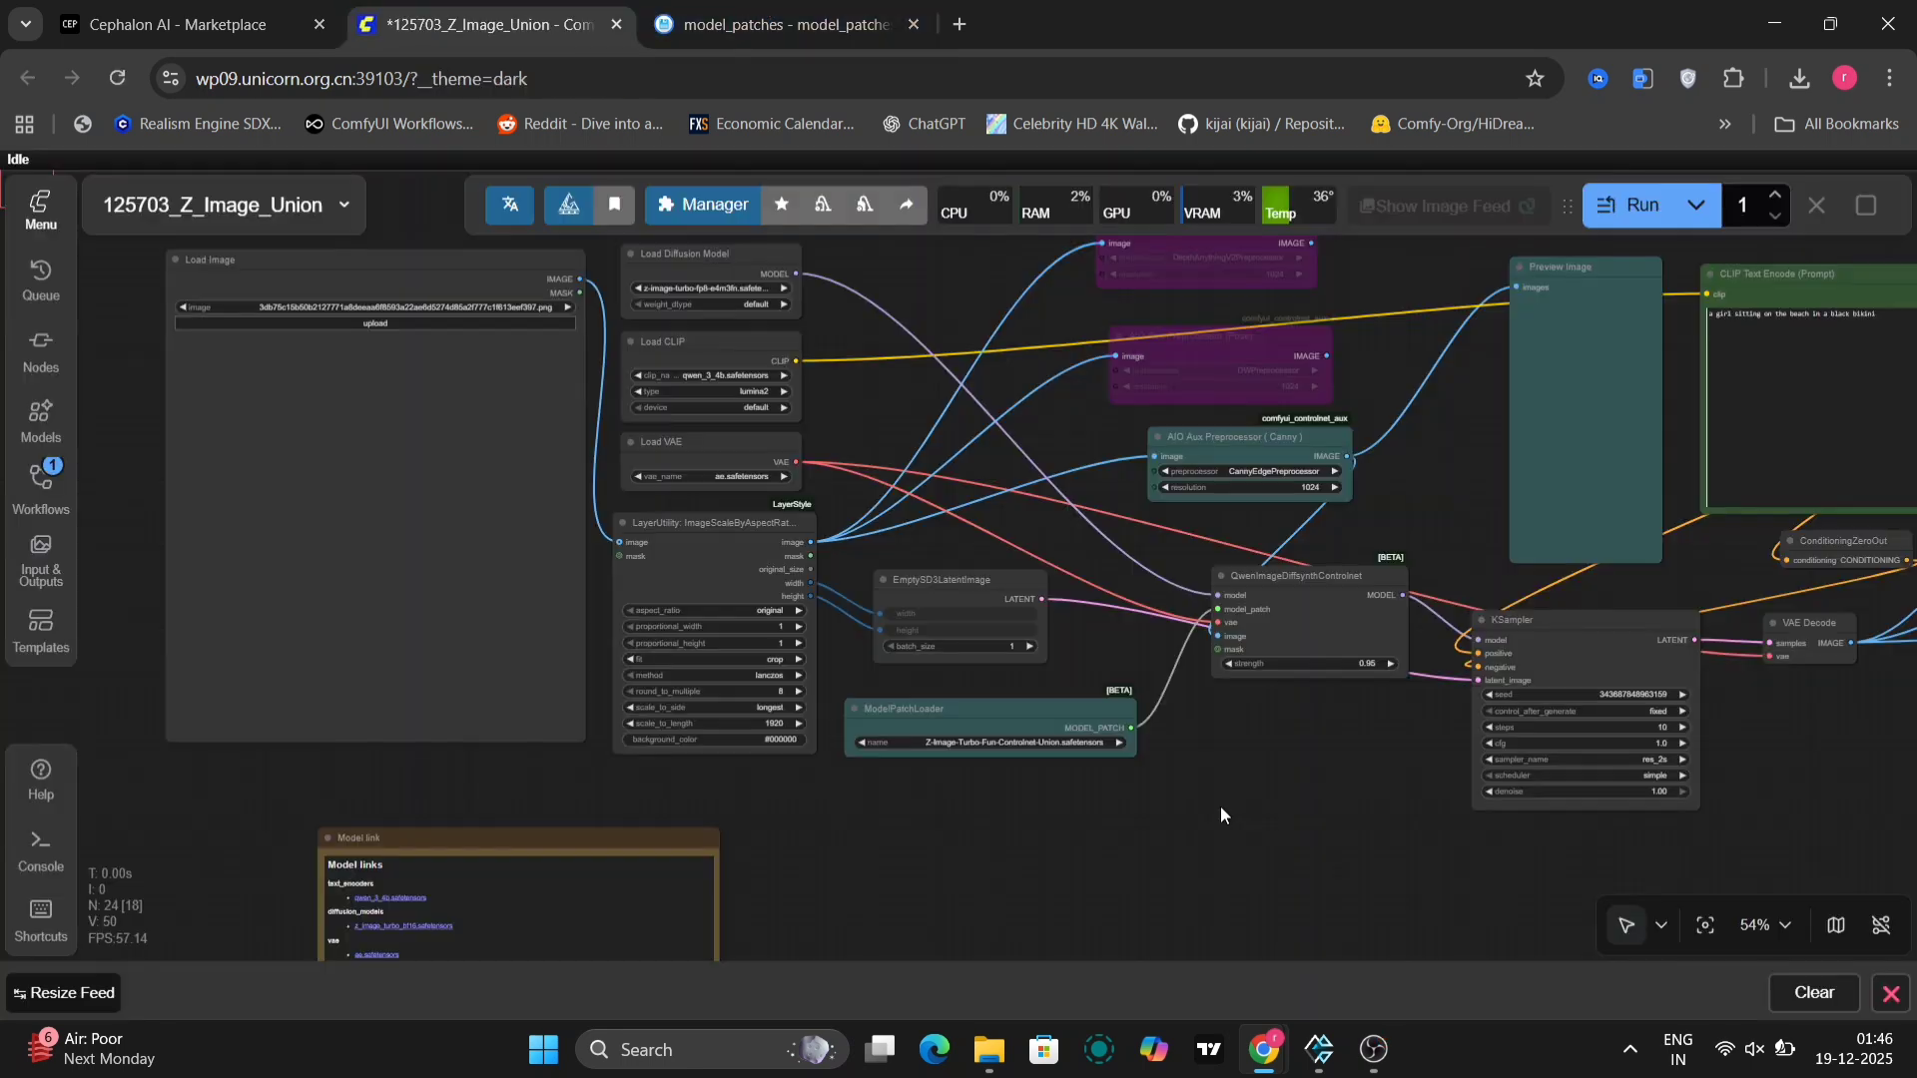
# Select the Z-Image-Turbo-Fun-Controlnet-Union-2.1 patch and load the iced-coffee photo as input image.
pyautogui.scroll(5, 1119, 723)
pyautogui.click(977, 756)
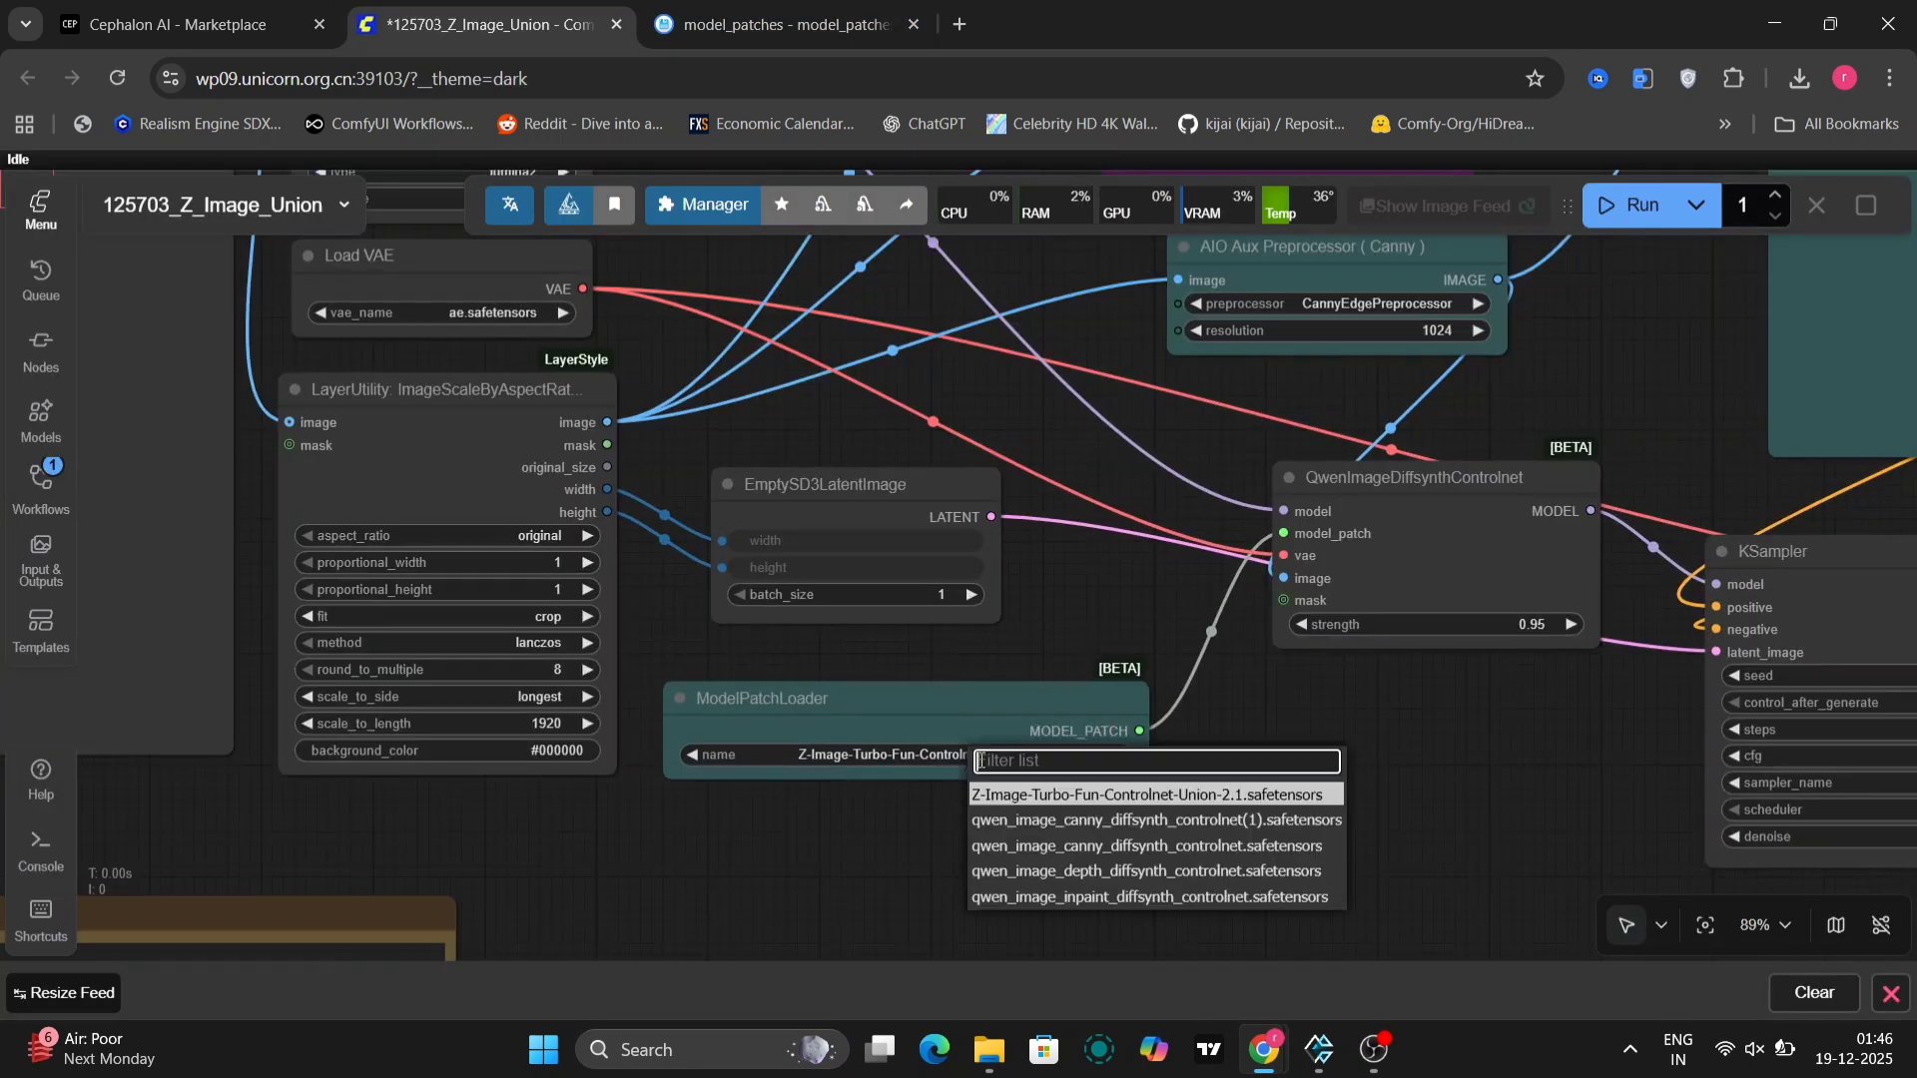
pyautogui.click(1182, 795)
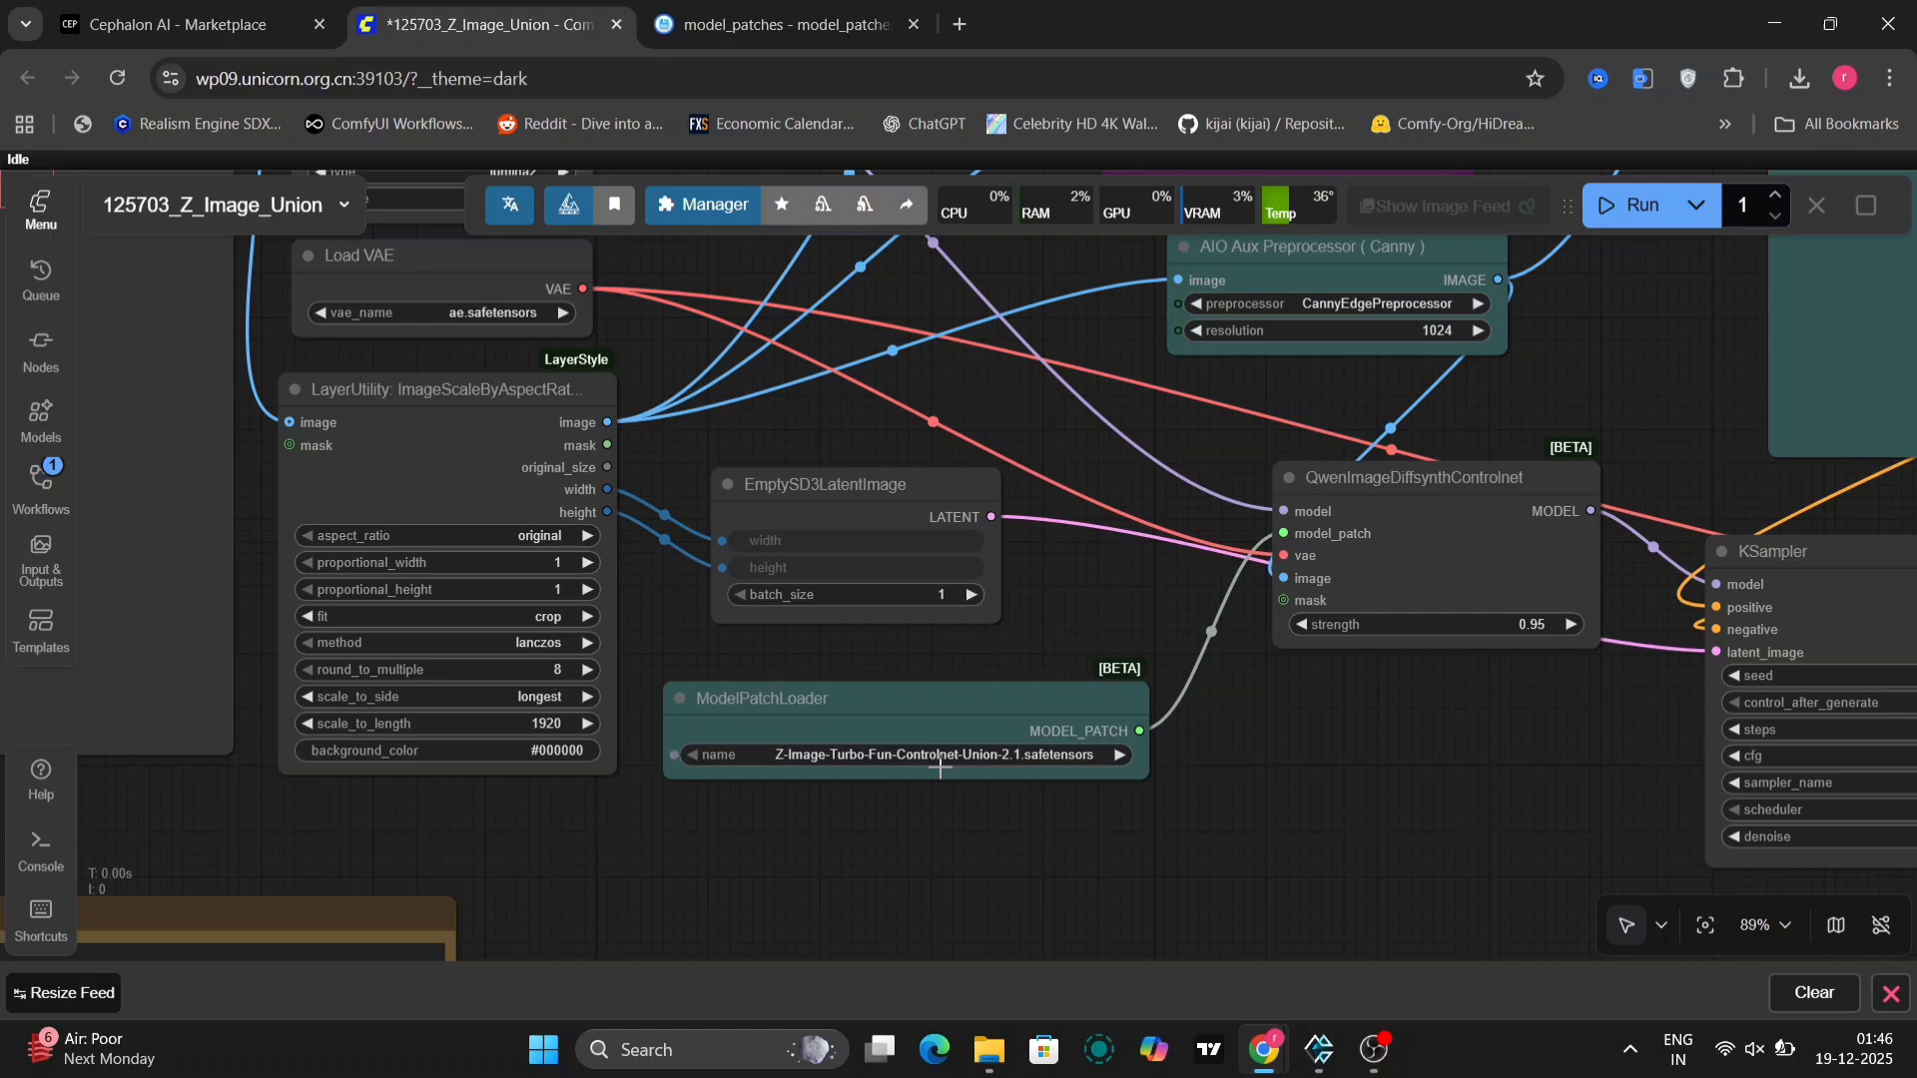
pyautogui.moveTo(722, 449); pyautogui.dragTo(1426, 797)
pyautogui.click(844, 406)
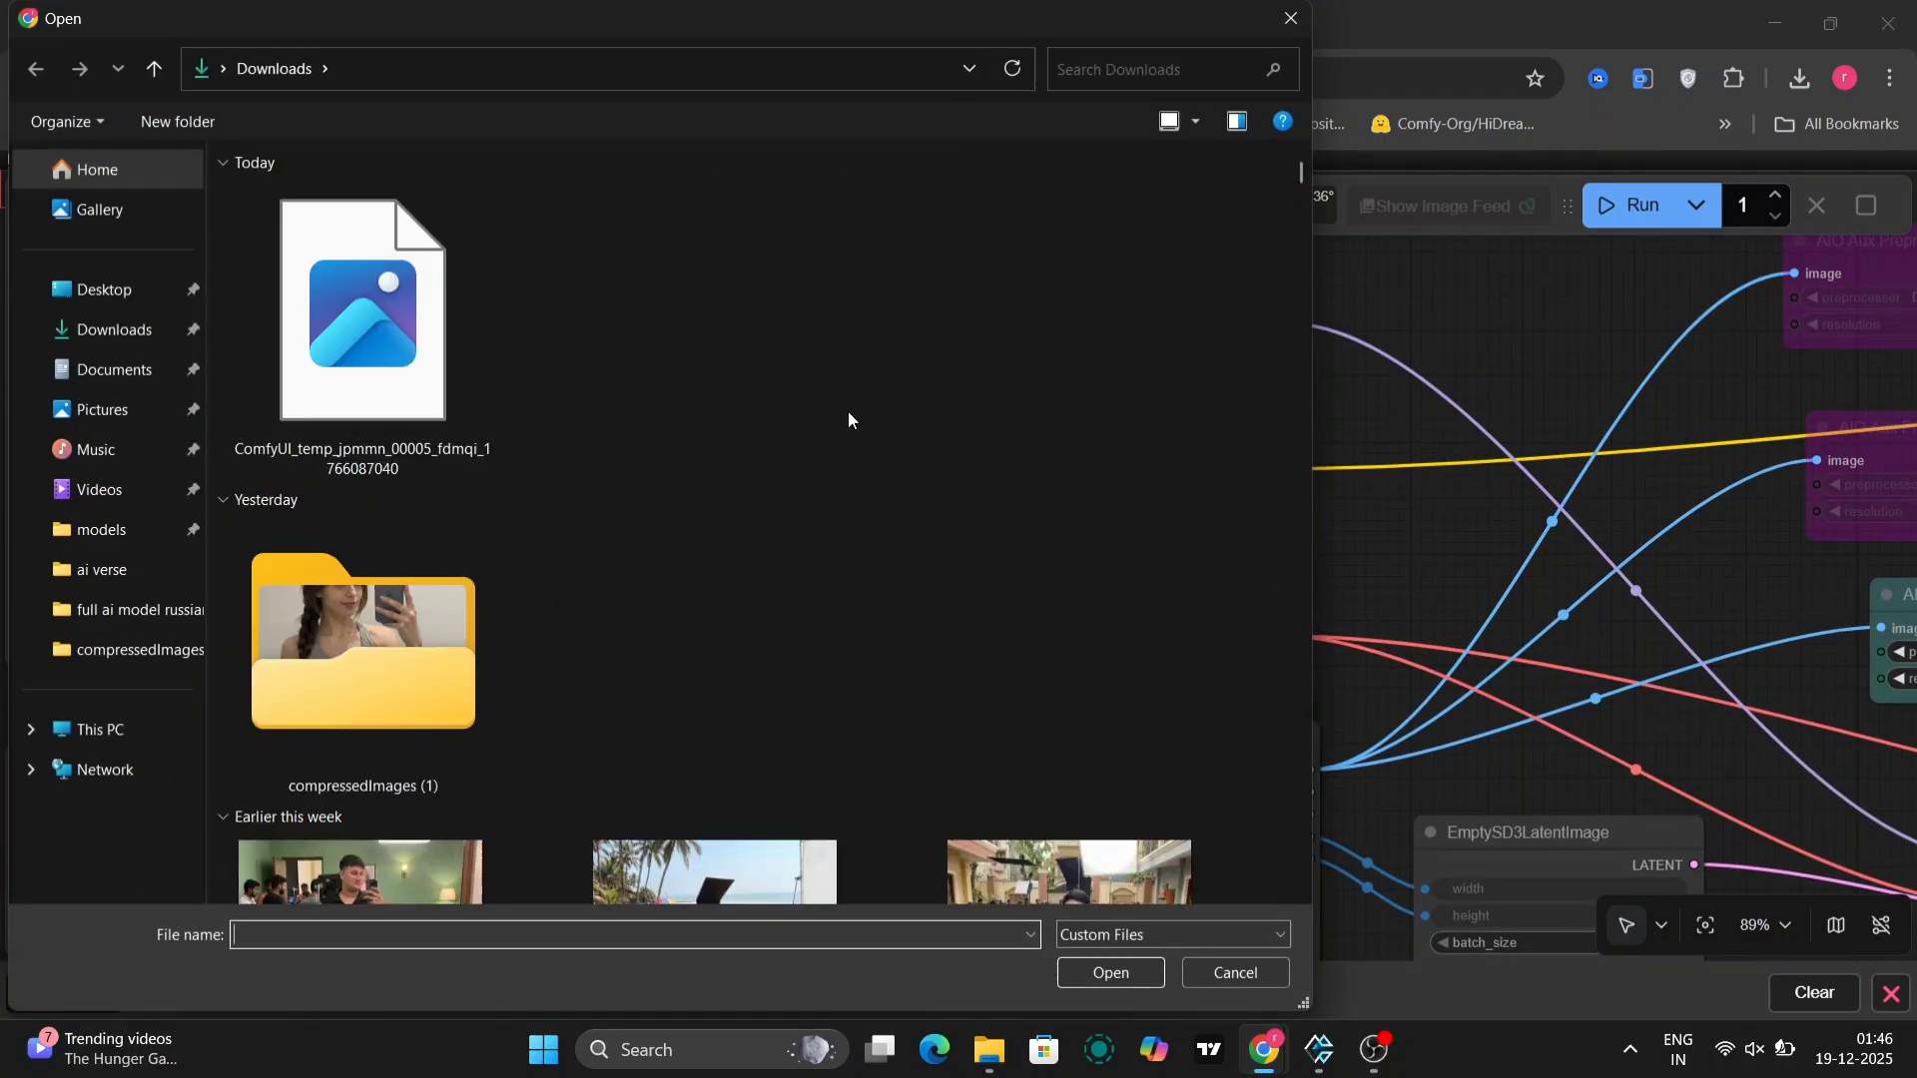
pyautogui.doubleClick(399, 393)
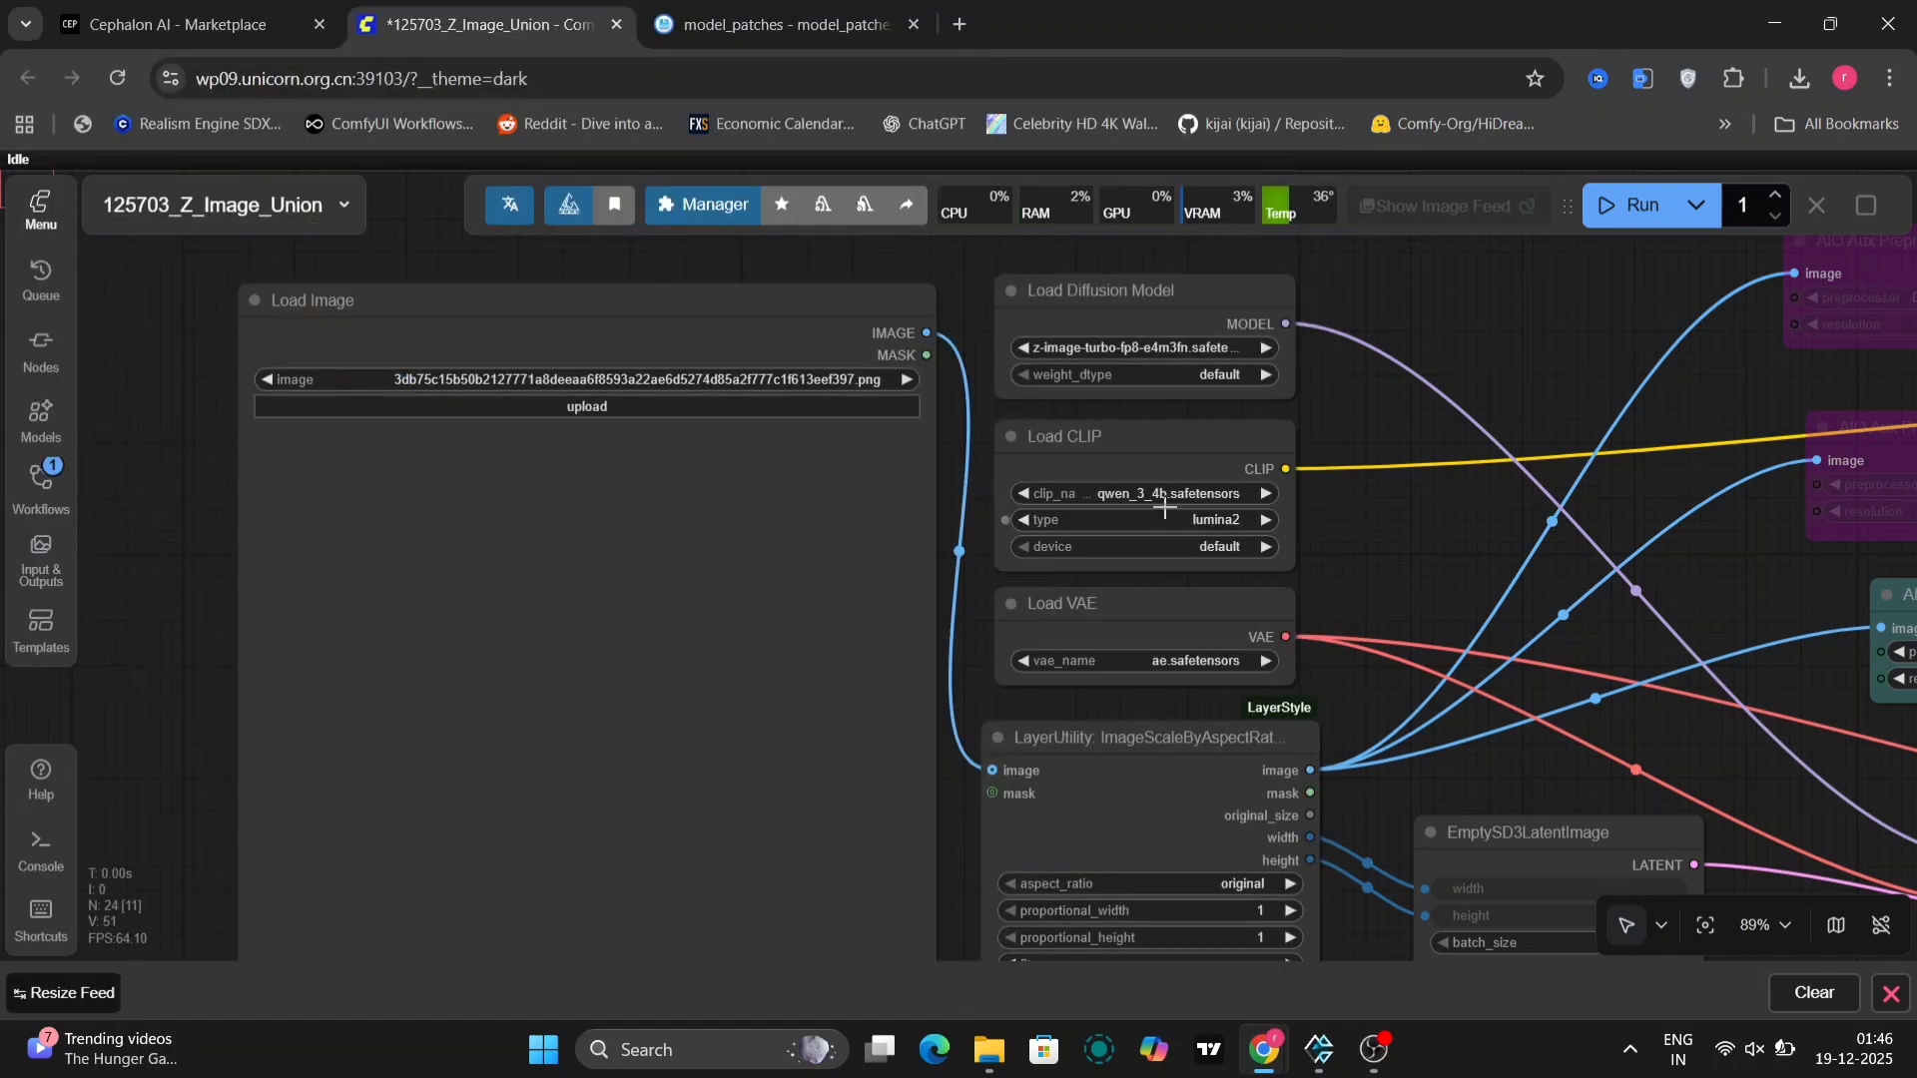
# Bring the preview and prompt area into view and start the generation run.
pyautogui.scroll(-10, 1248, 441)
pyautogui.hscroll(5, 1248, 441)
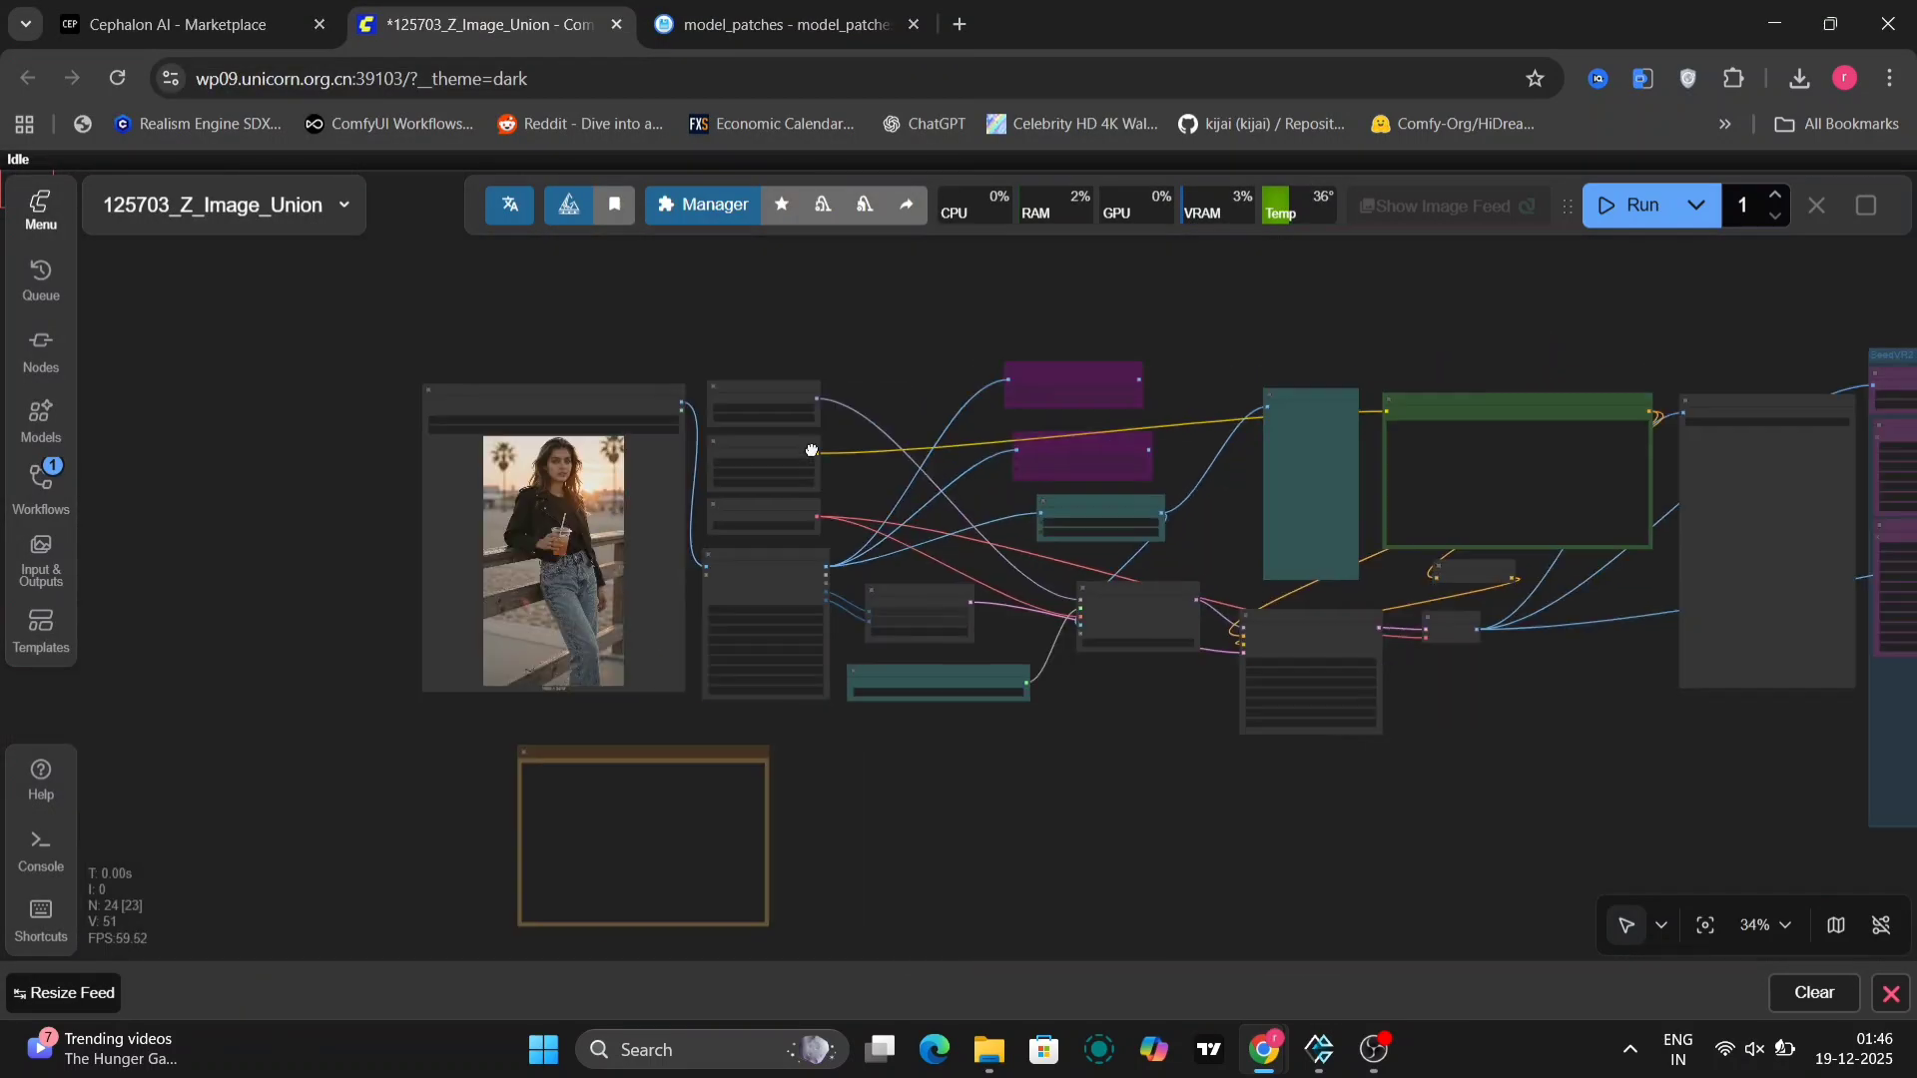
pyautogui.scroll(8, 1080, 437)
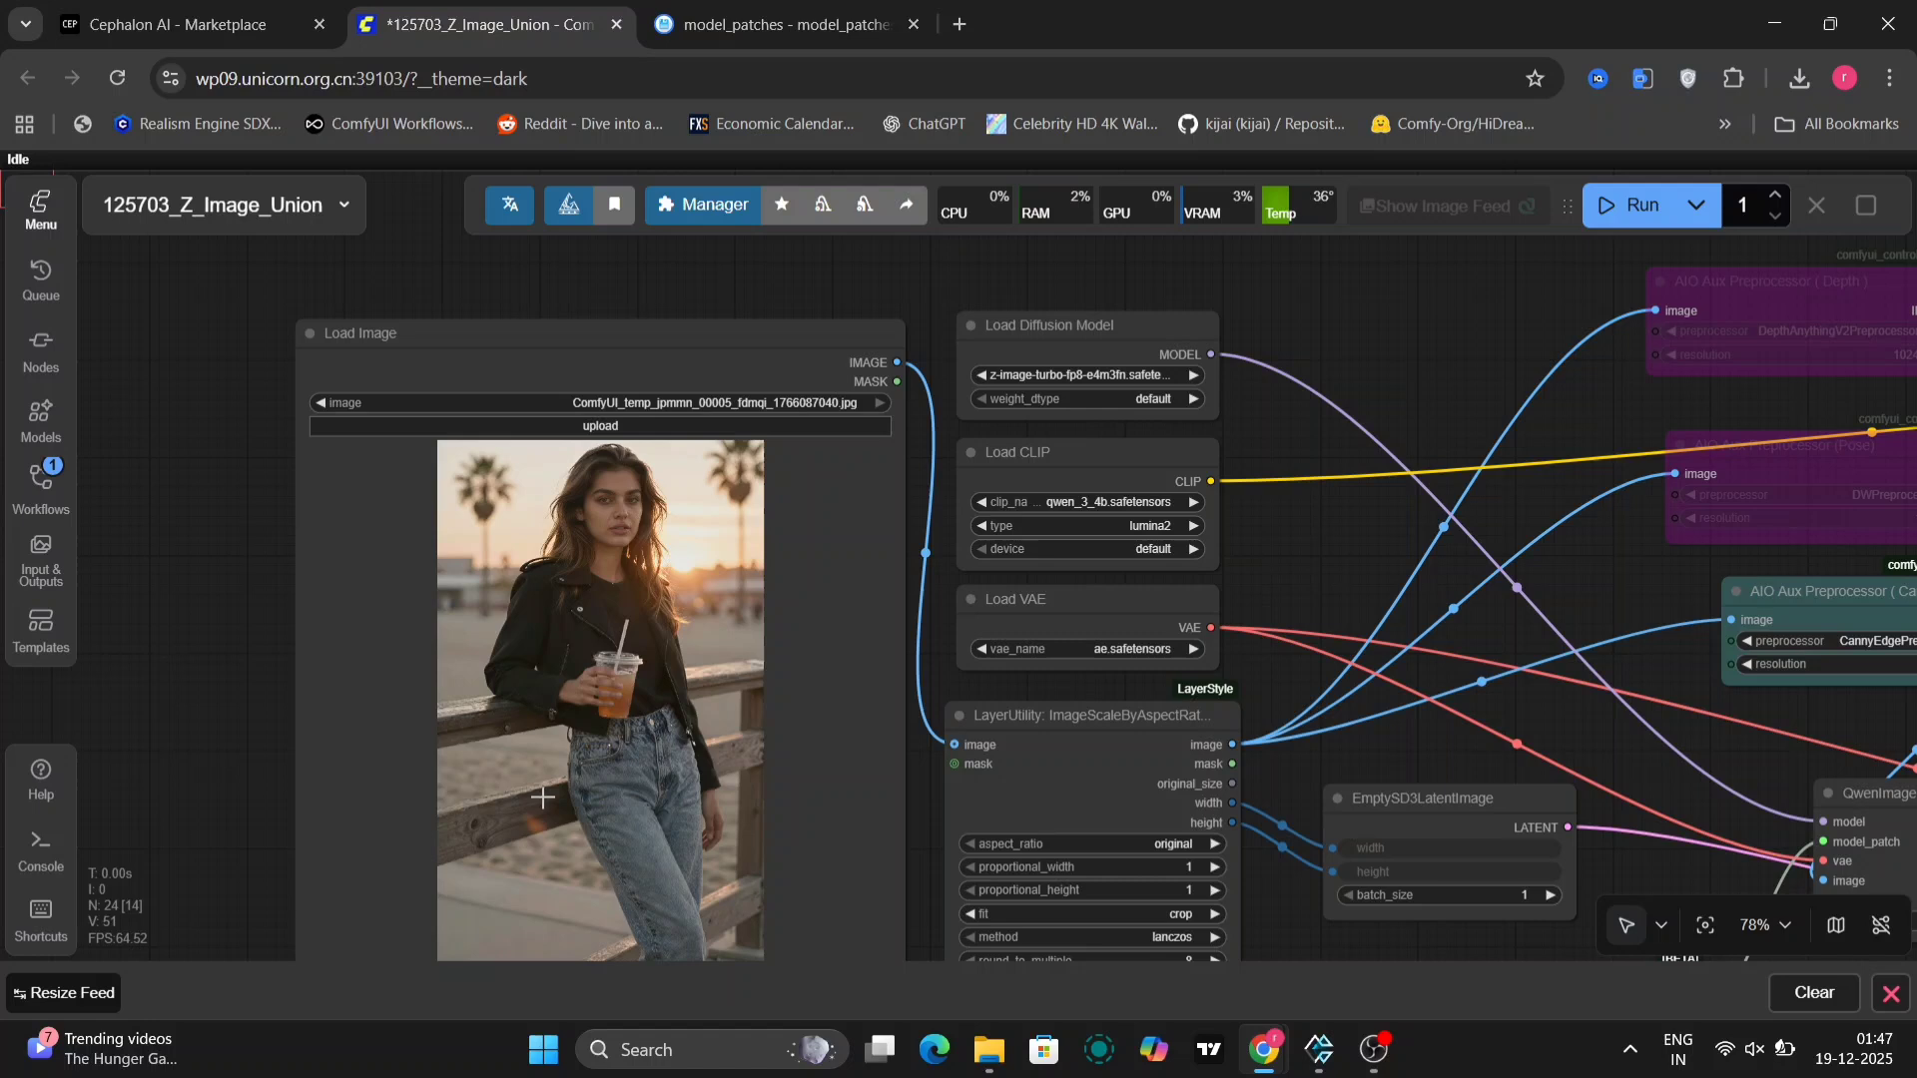
pyautogui.moveTo(1453, 555); pyautogui.dragTo(970, 408)
pyautogui.hscroll(10, 970, 407)
pyautogui.scroll(2, 971, 408)
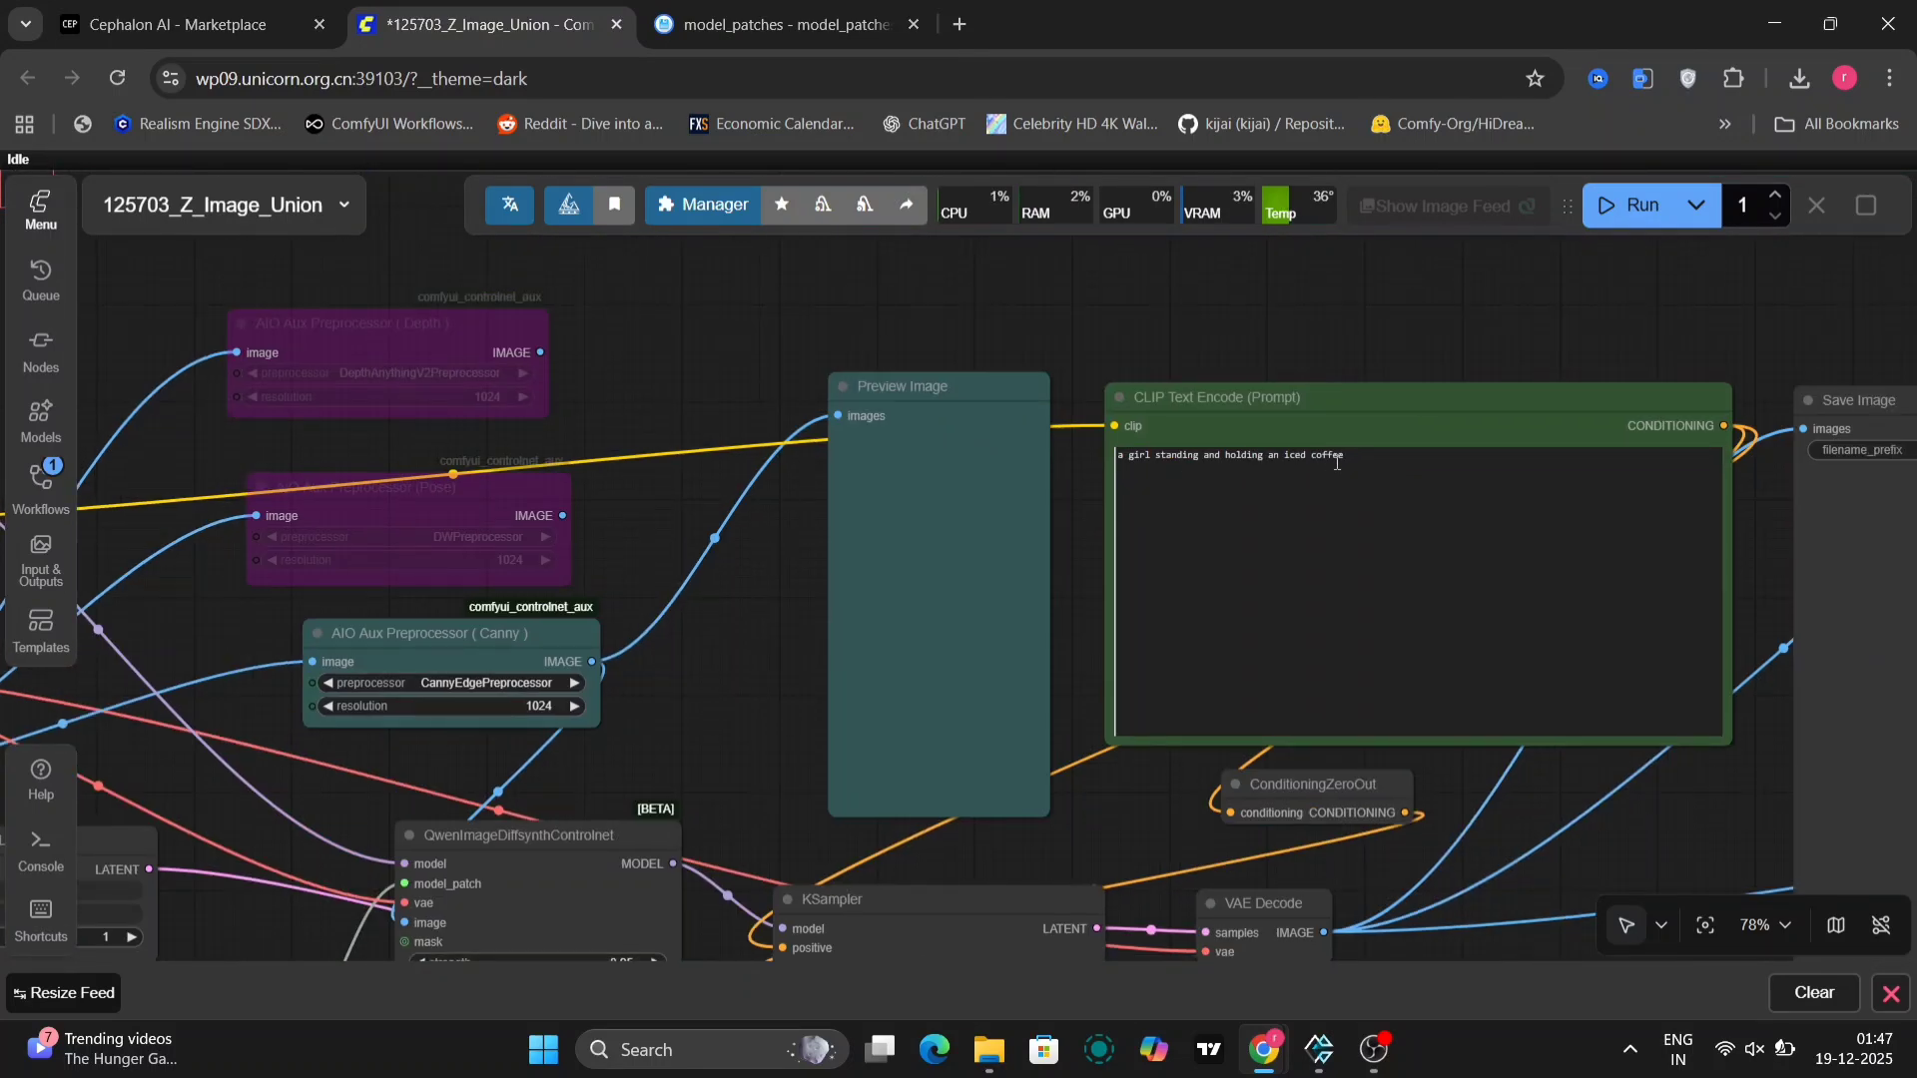
pyautogui.click(1638, 205)
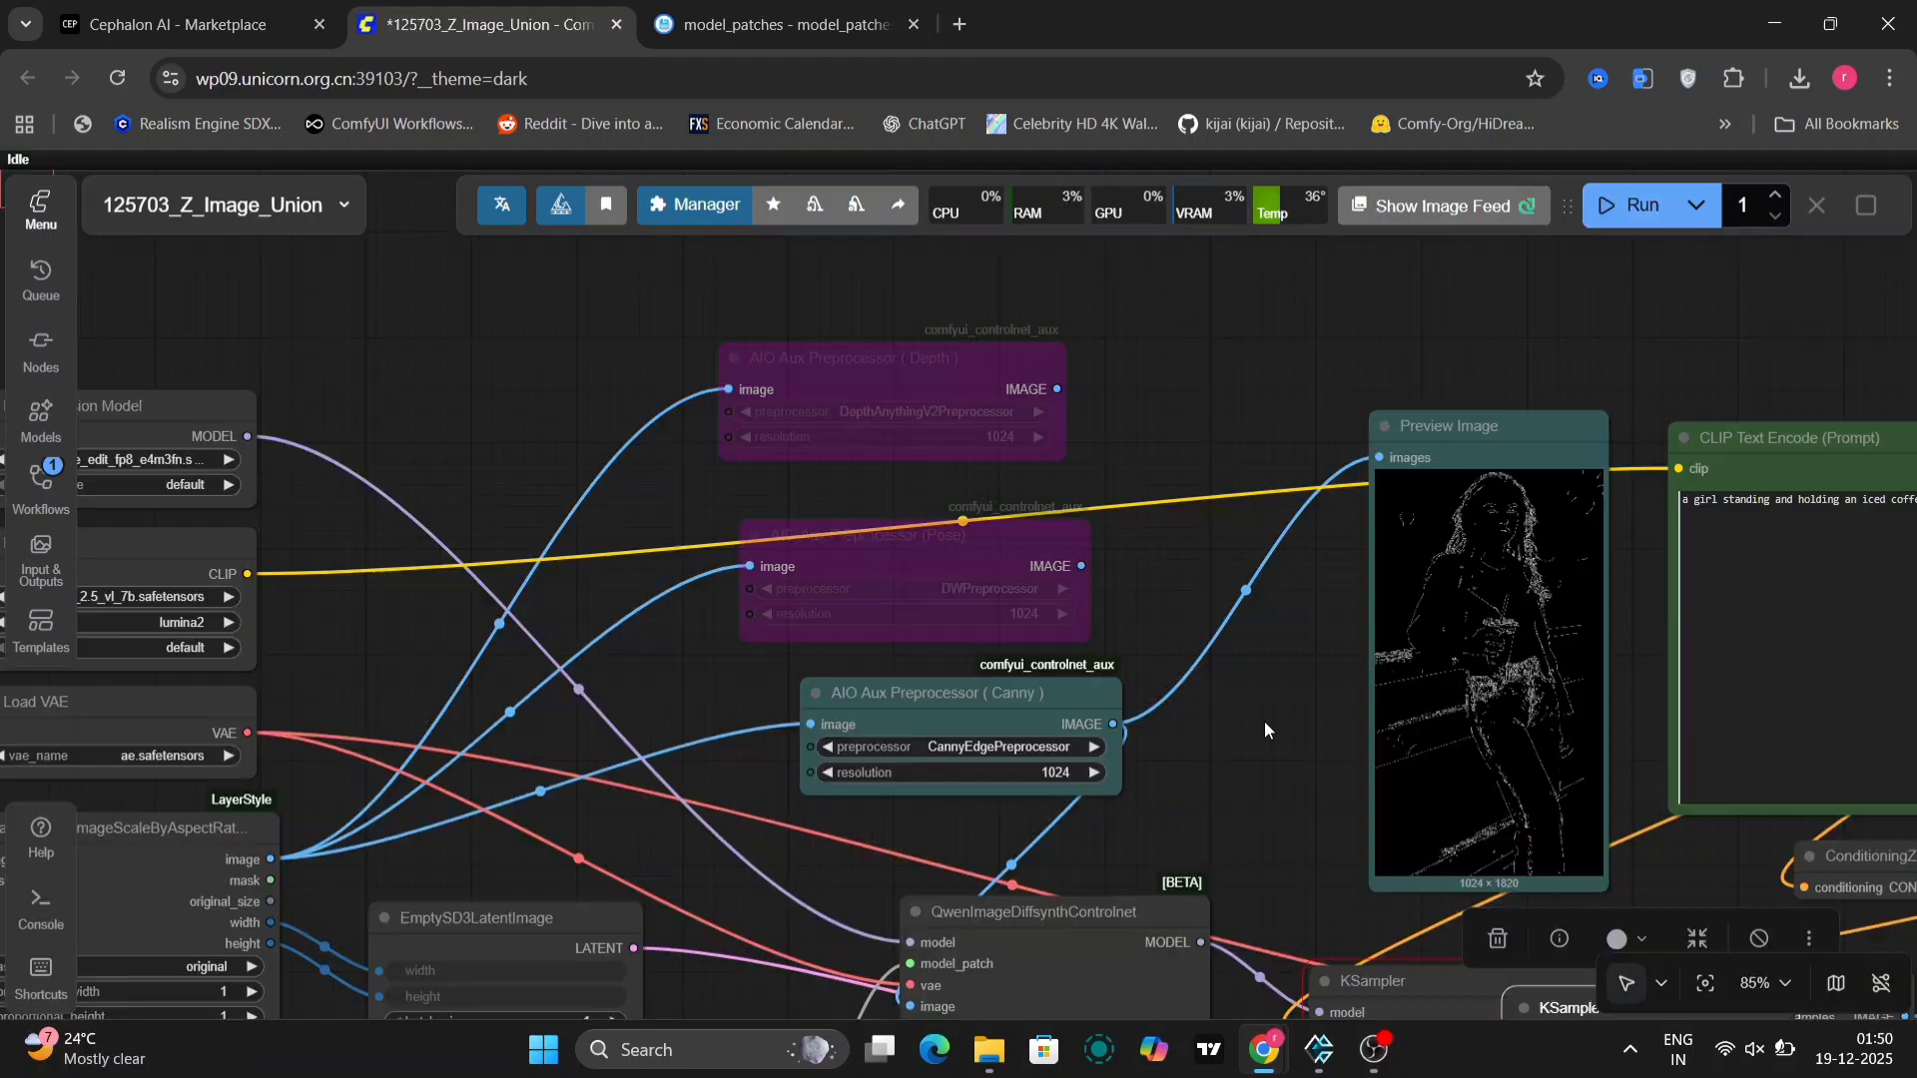
# Zoom in on the Preview Image node to inspect the iced-coffee photo's Canny edge map.
pyautogui.scroll(8, 1264, 720)
pyautogui.moveTo(1264, 721); pyautogui.dragTo(717, 805)
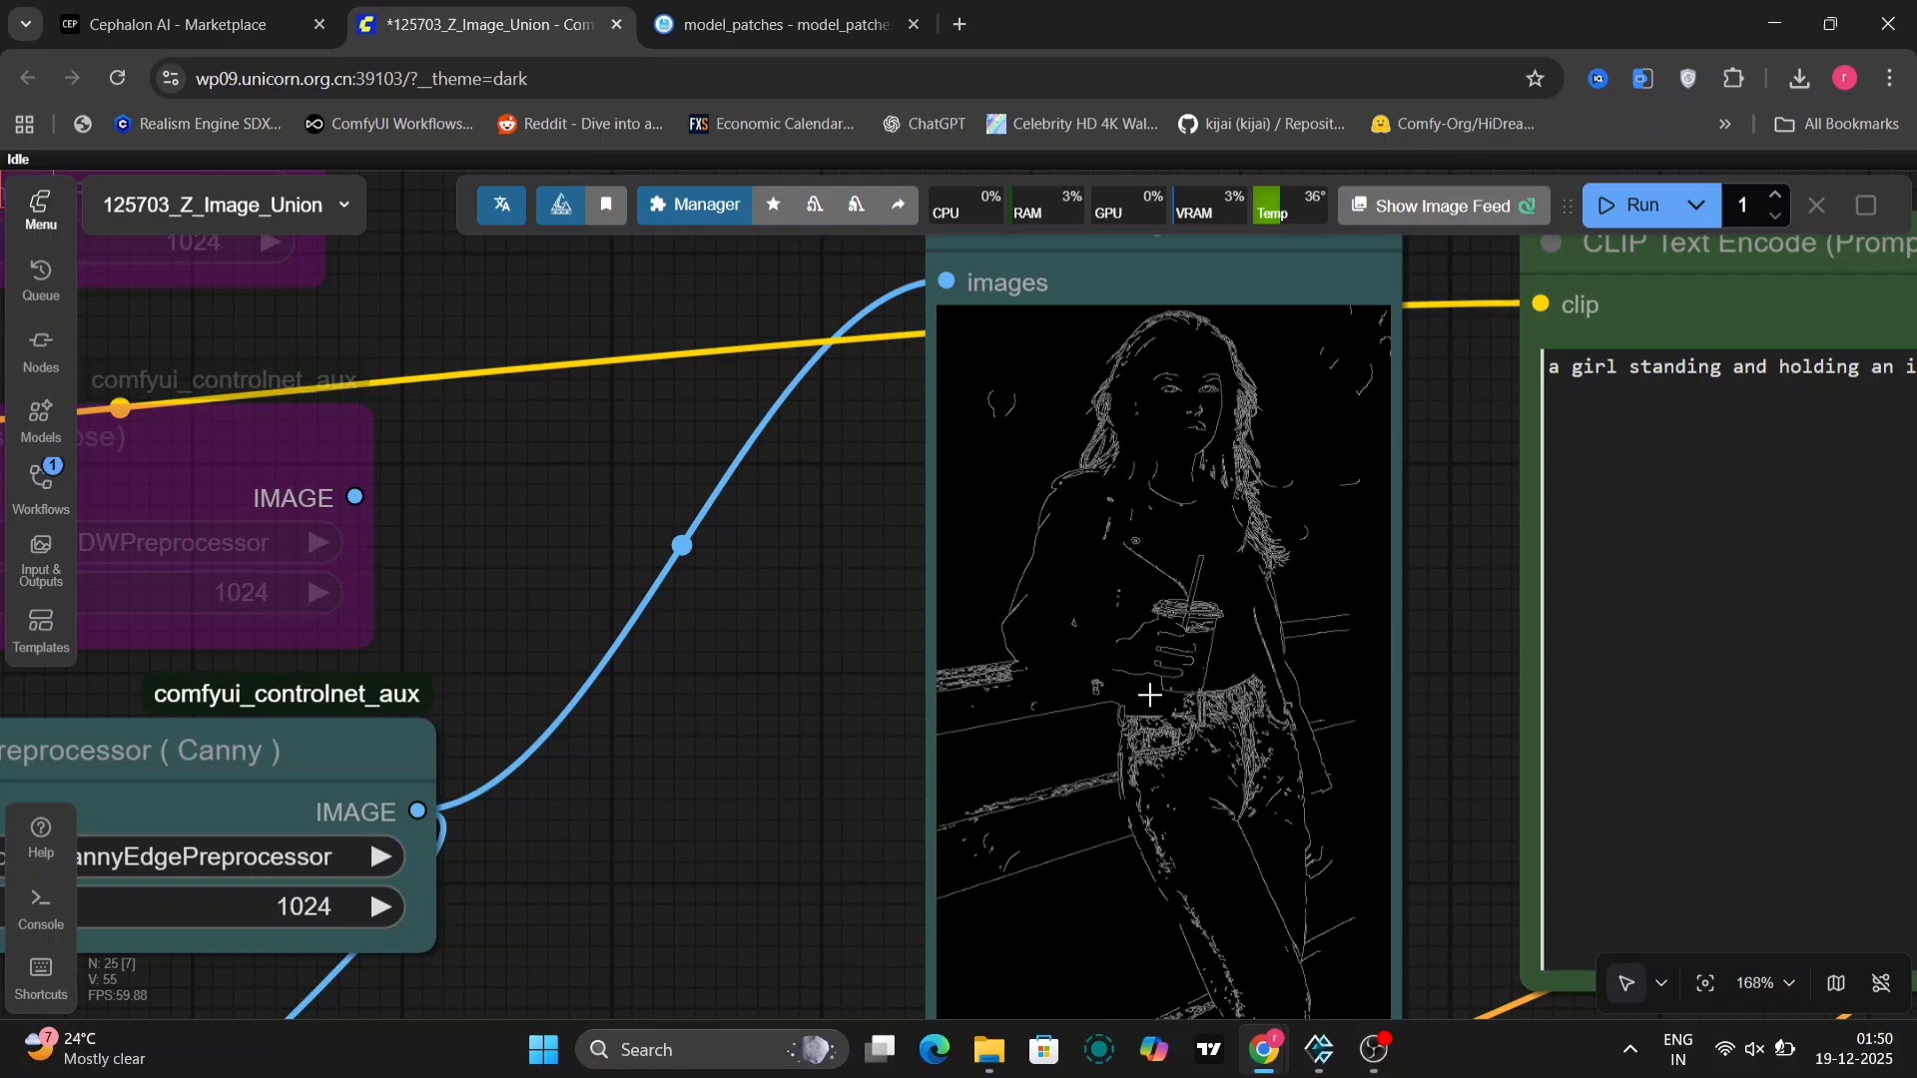
pyautogui.scroll(-5, 1265, 665)
pyautogui.scroll(3, 1265, 665)
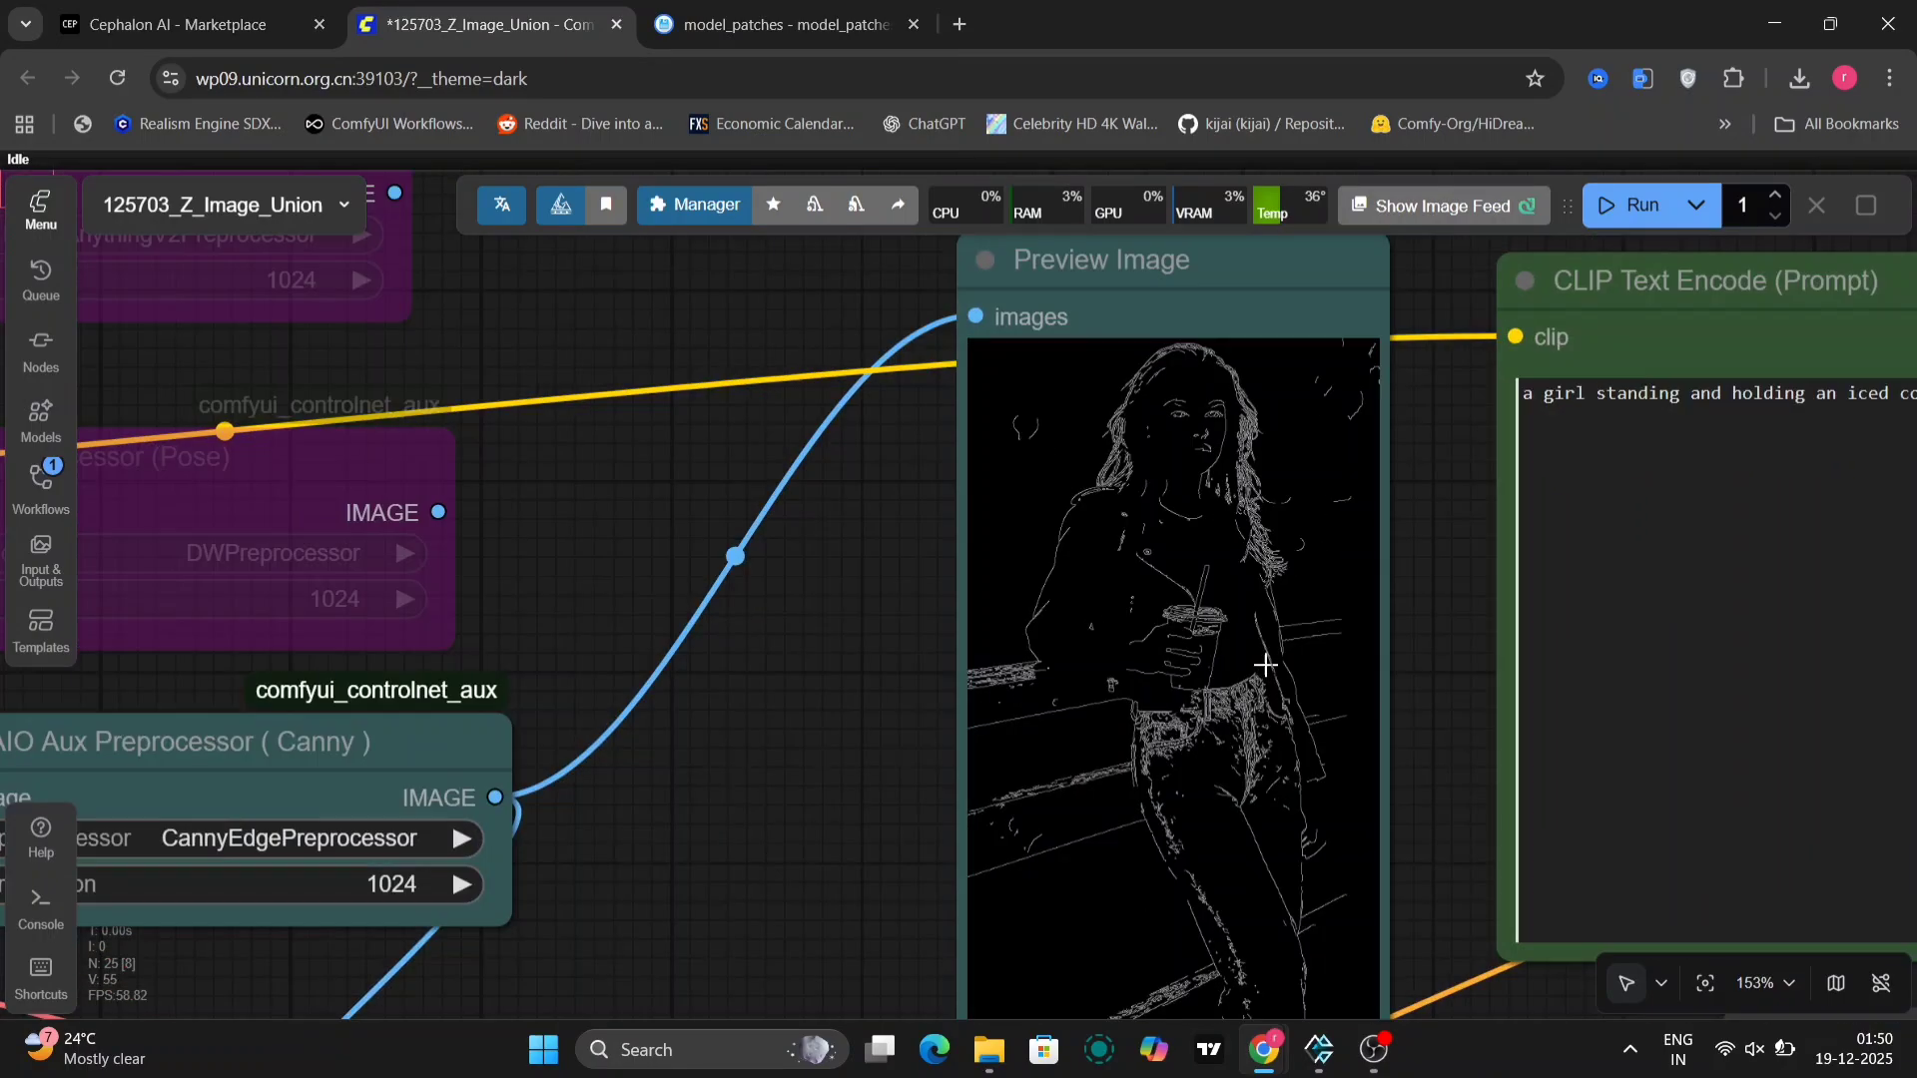
pyautogui.scroll(-3, 1265, 665)
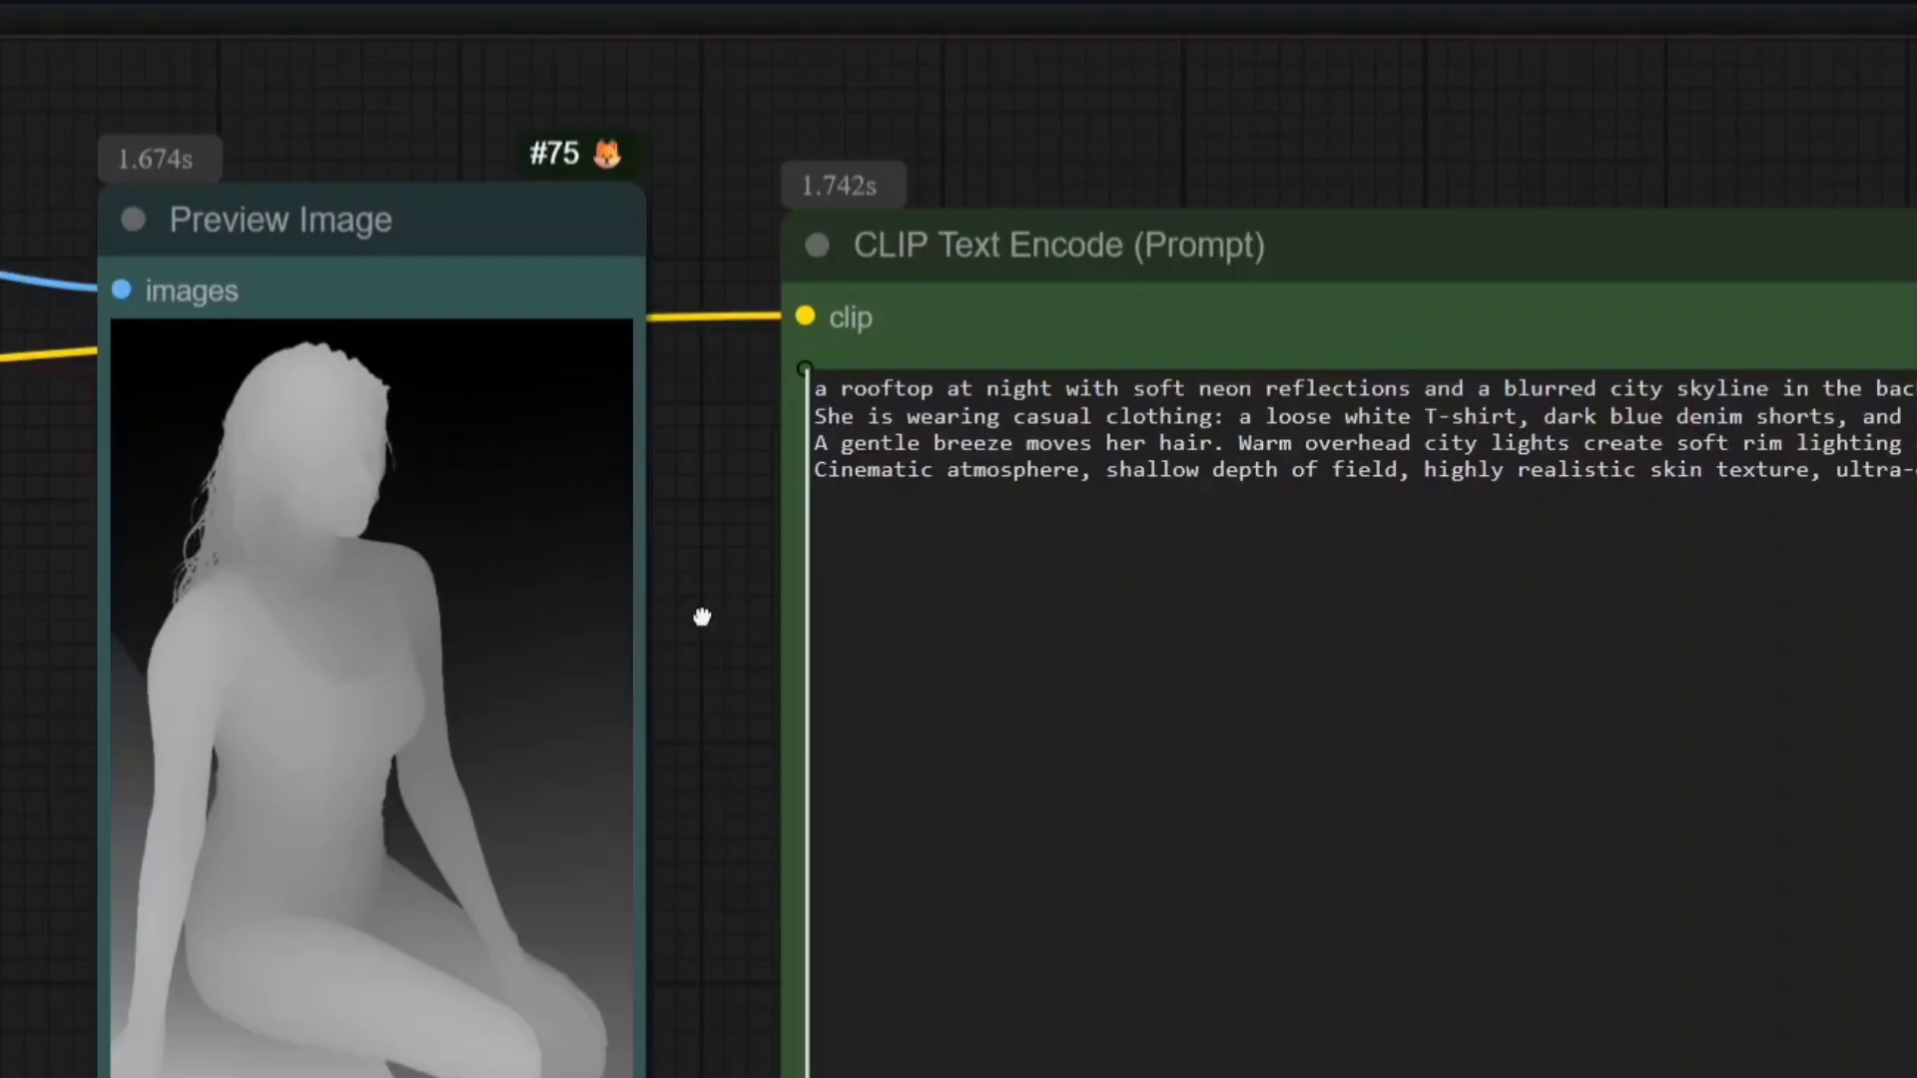
# Pan the graph to frame the depth preview, rooftop prompt and generated output image.
pyautogui.doubleClick(1442, 703)
pyautogui.moveTo(704, 627); pyautogui.dragTo(687, 744)
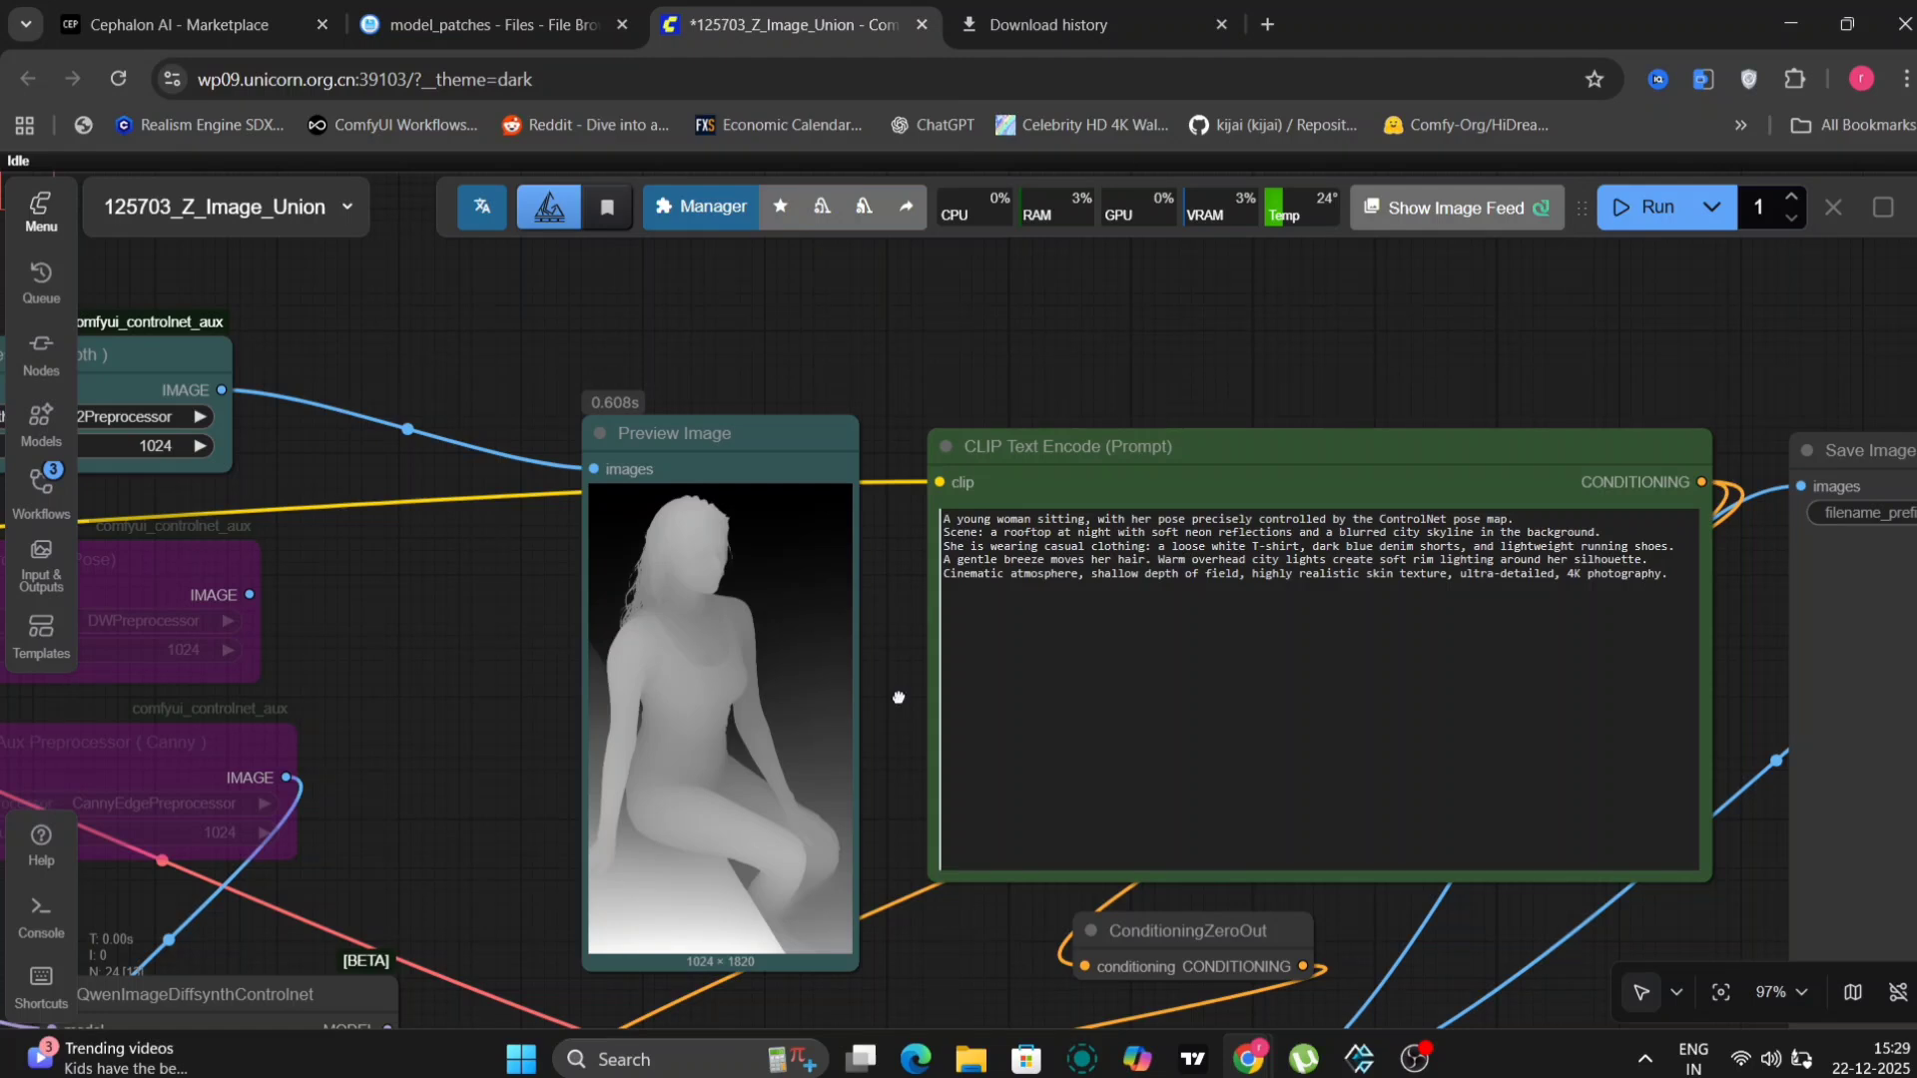
pyautogui.moveTo(899, 699); pyautogui.dragTo(979, 691)
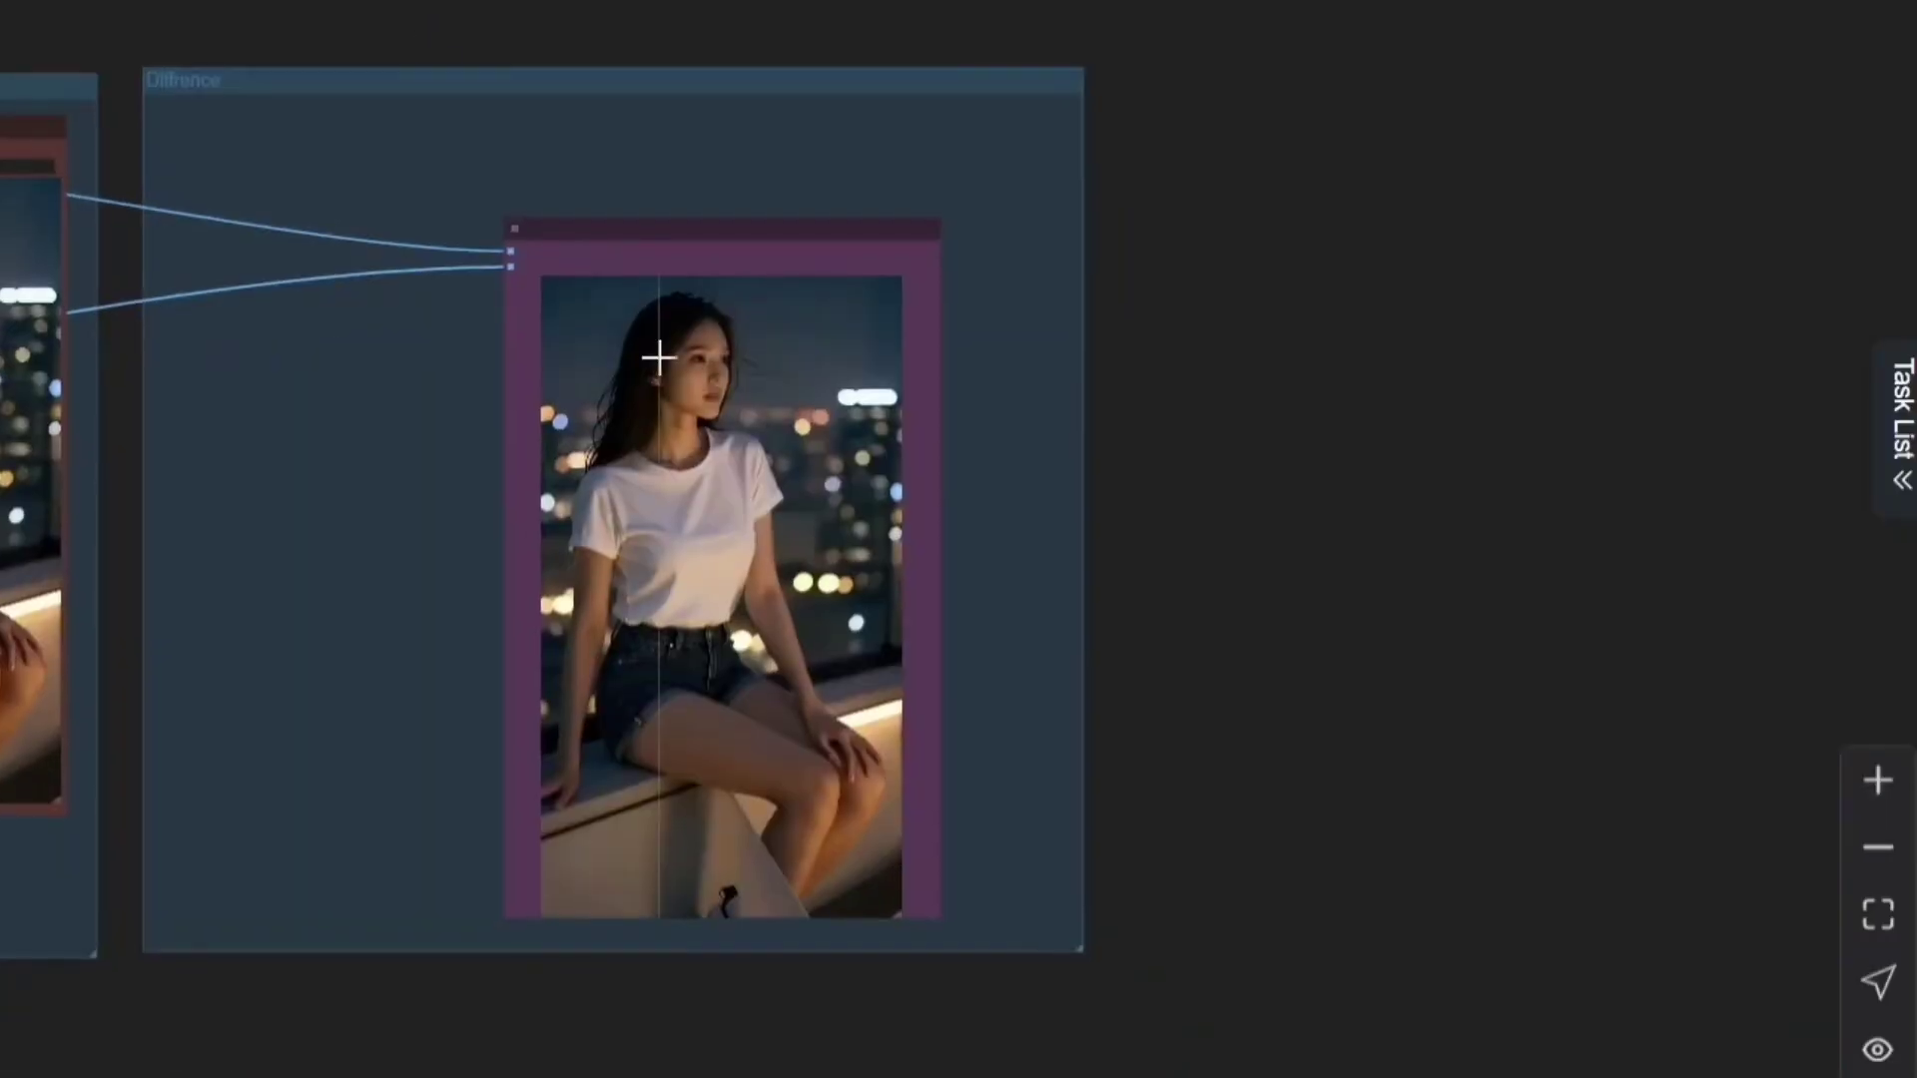
pyautogui.scroll(10, 658, 357)
pyautogui.scroll(10, 658, 356)
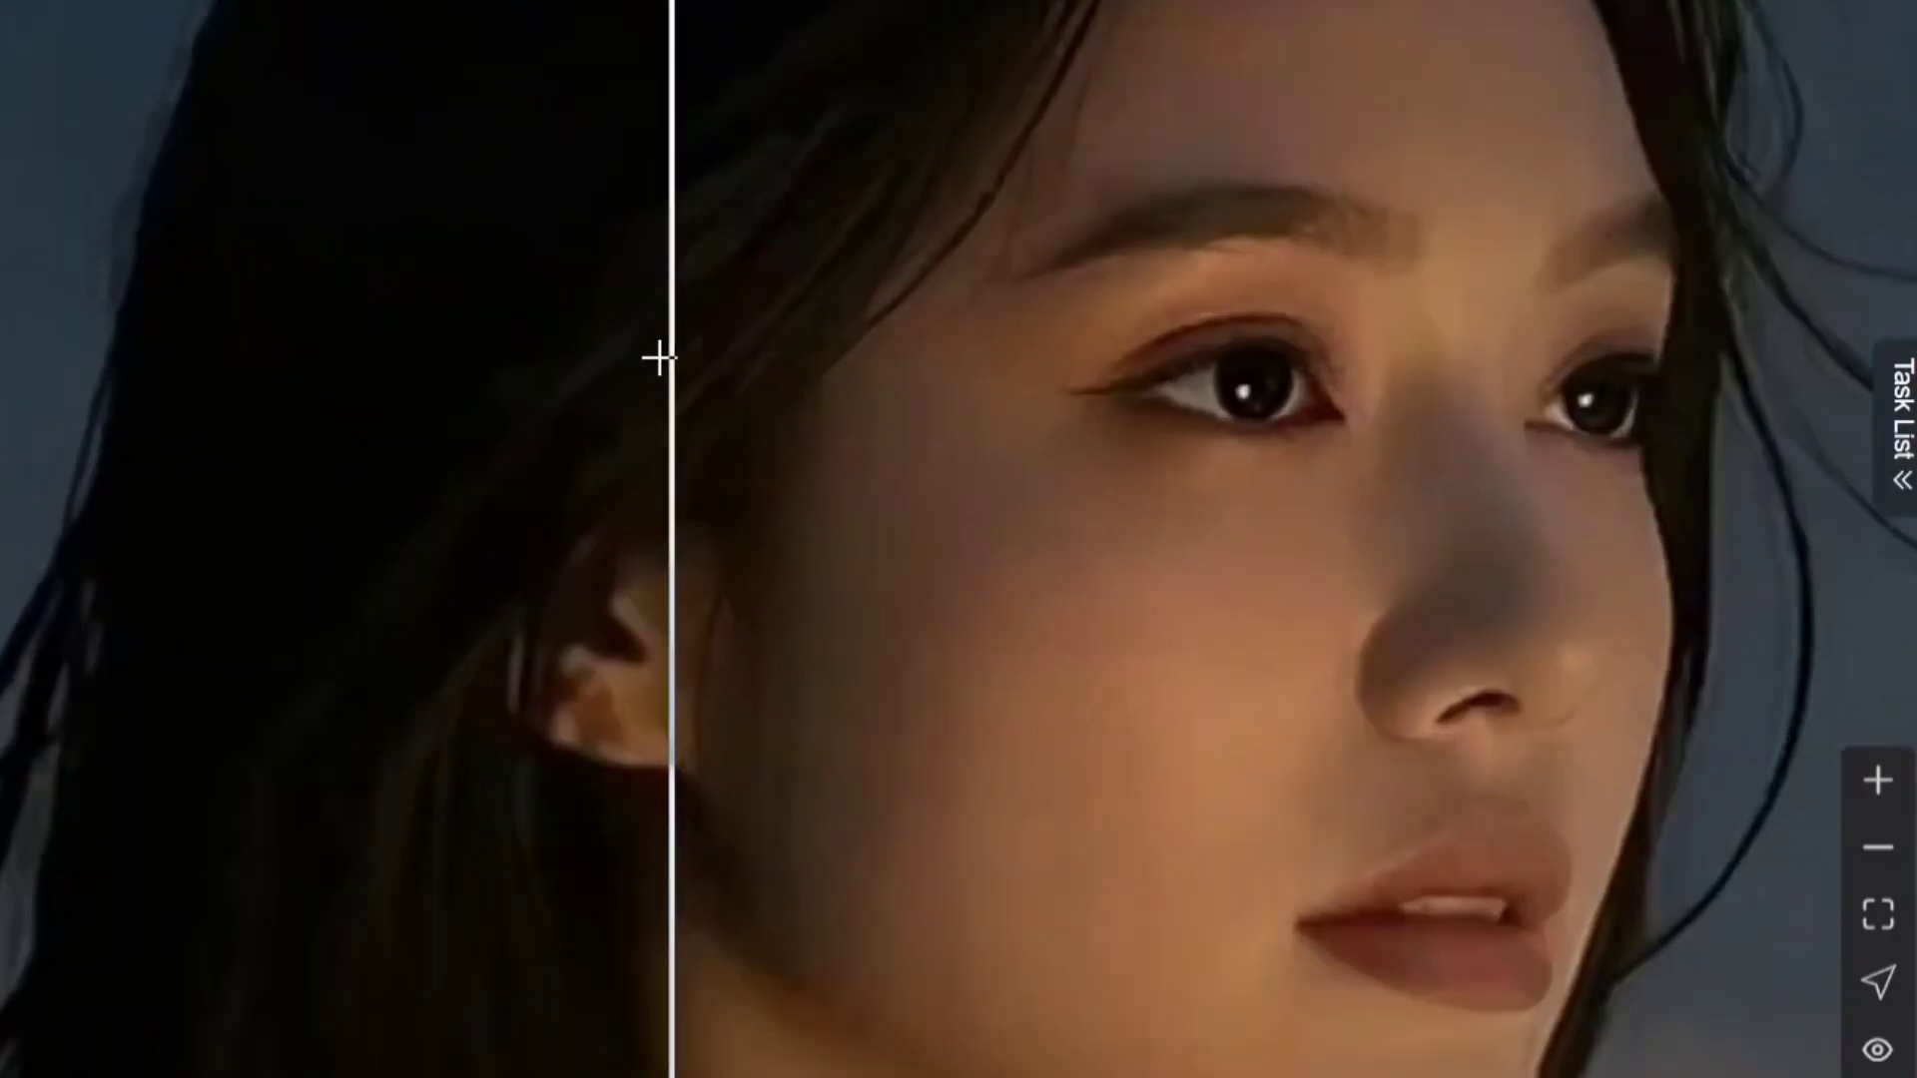
pyautogui.scroll(-10, 424, 813)
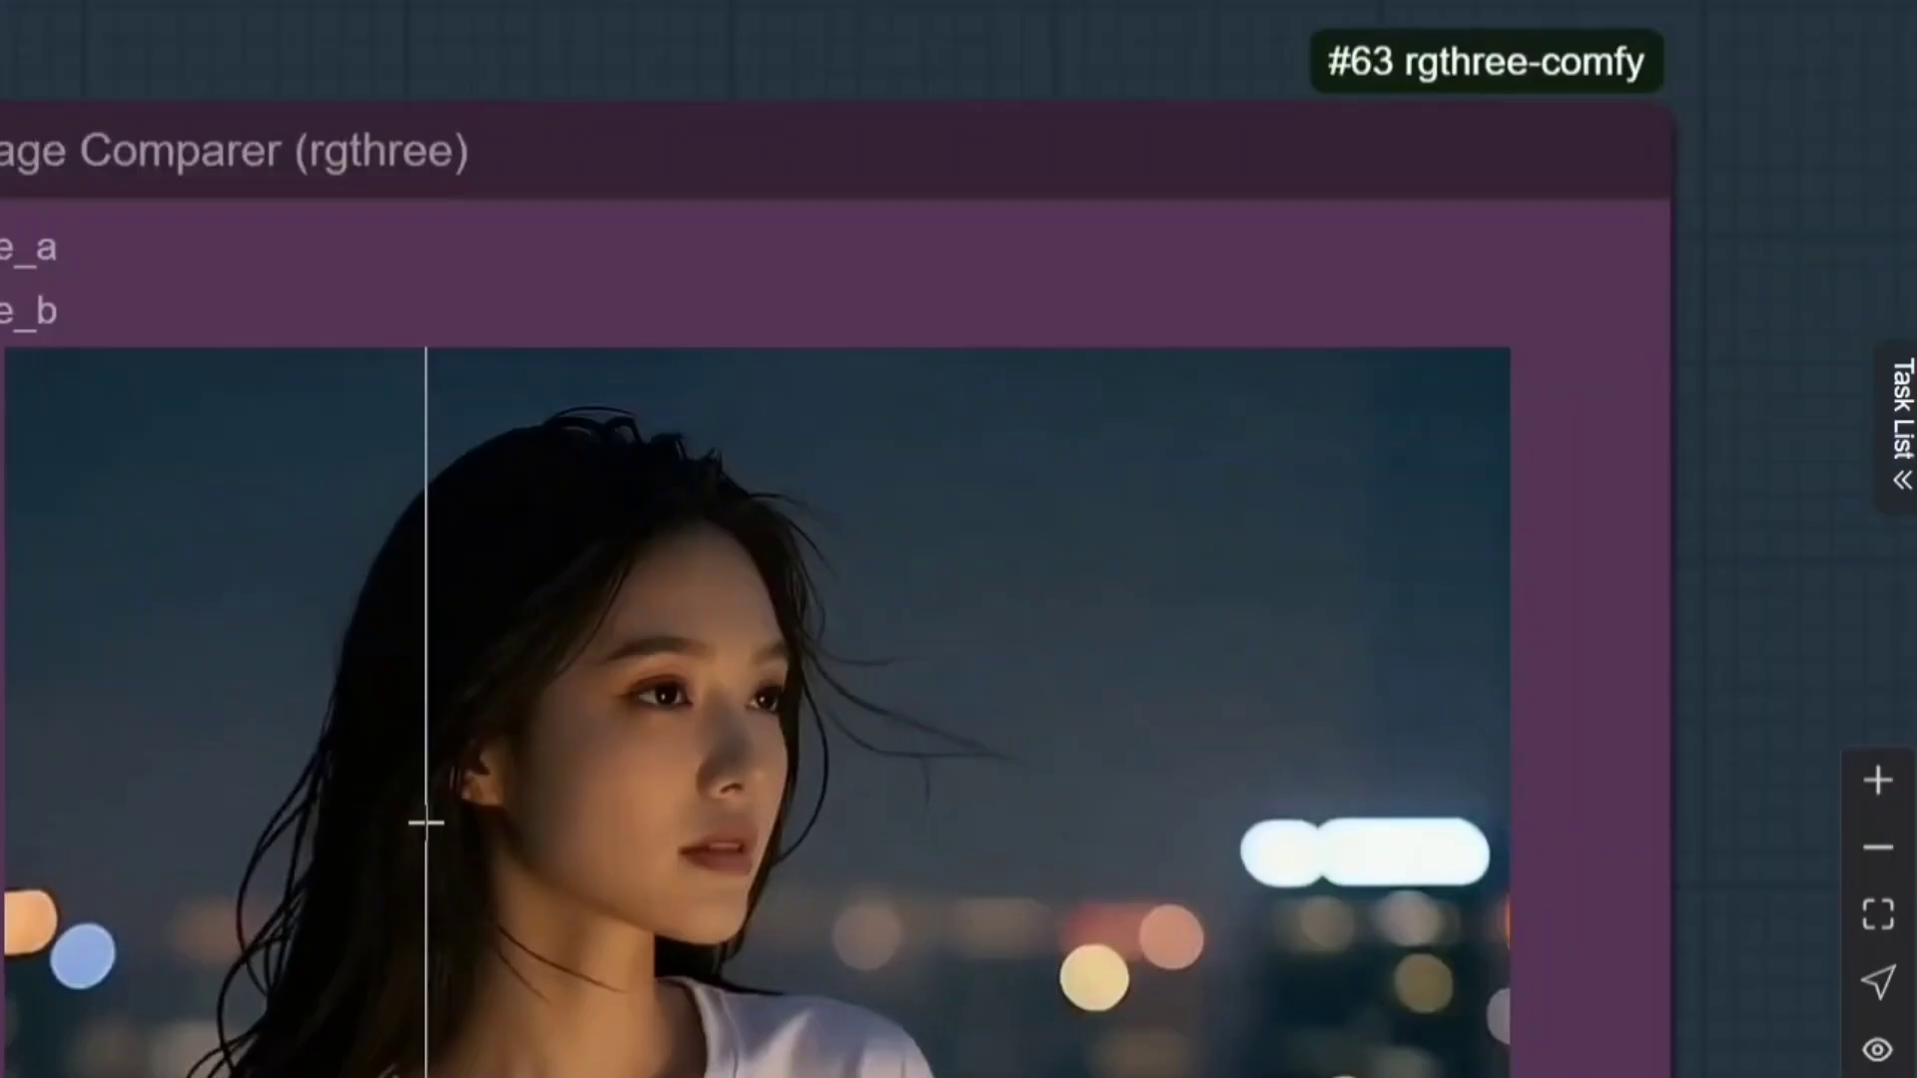
pyautogui.moveTo(1727, 707); pyautogui.dragTo(1734, 372)
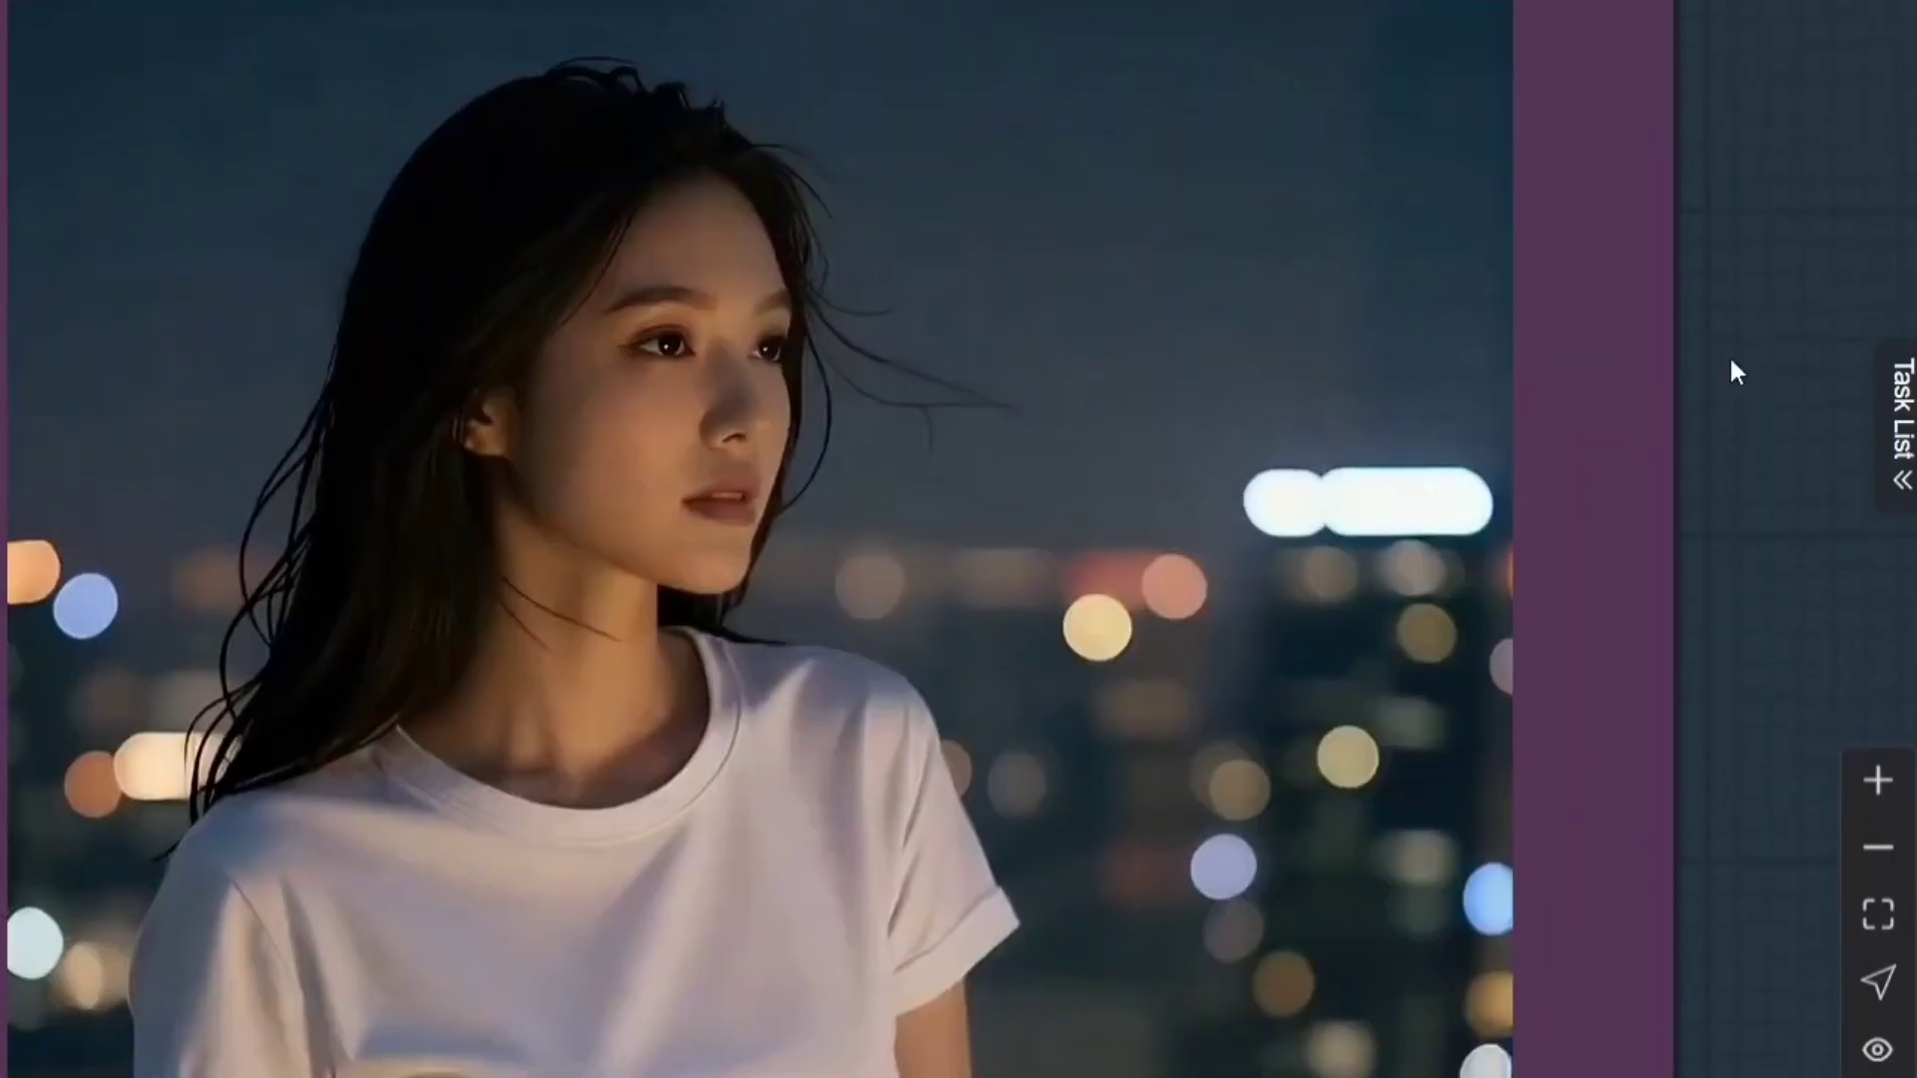
pyautogui.scroll(-10, 951, 685)
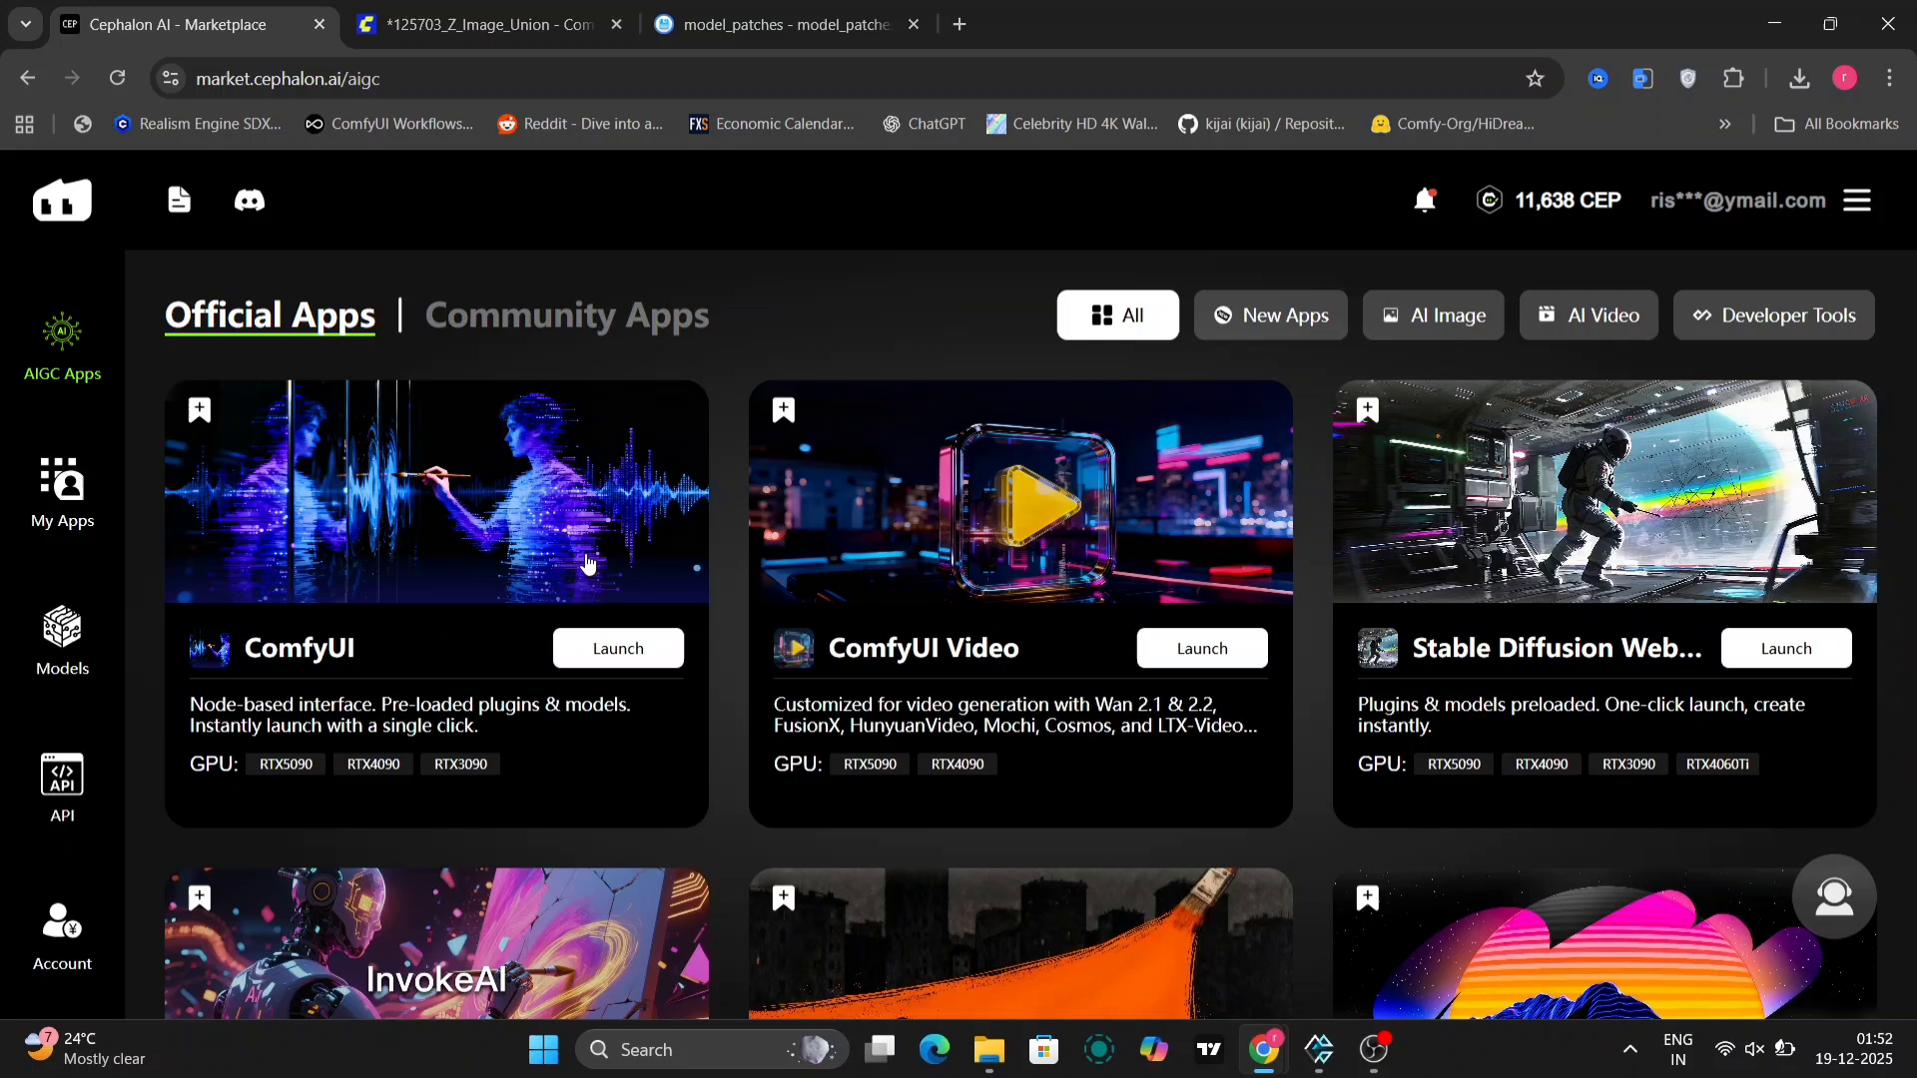
# Browse the AIGC Apps marketplace, check My Apps, and preview the Developer Tools community listing.
pyautogui.scroll(-2, 587, 562)
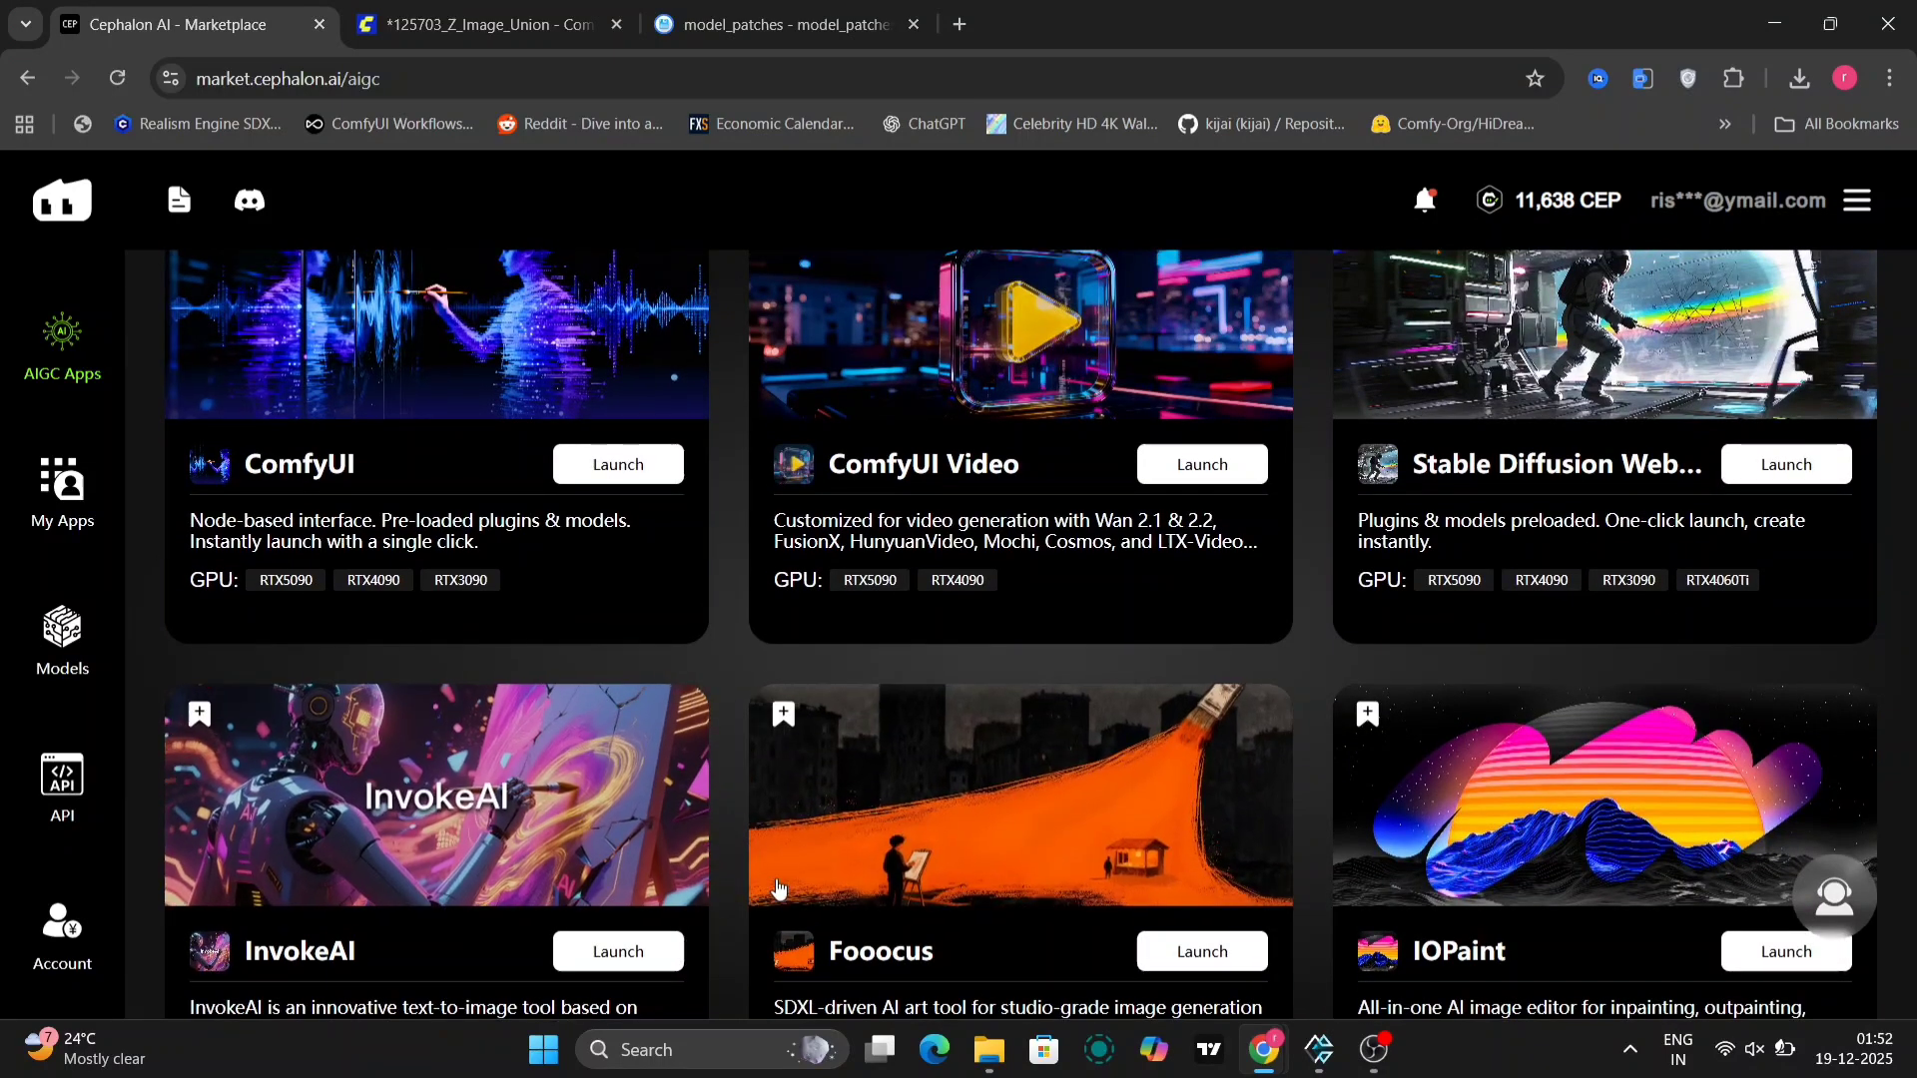
pyautogui.click(70, 514)
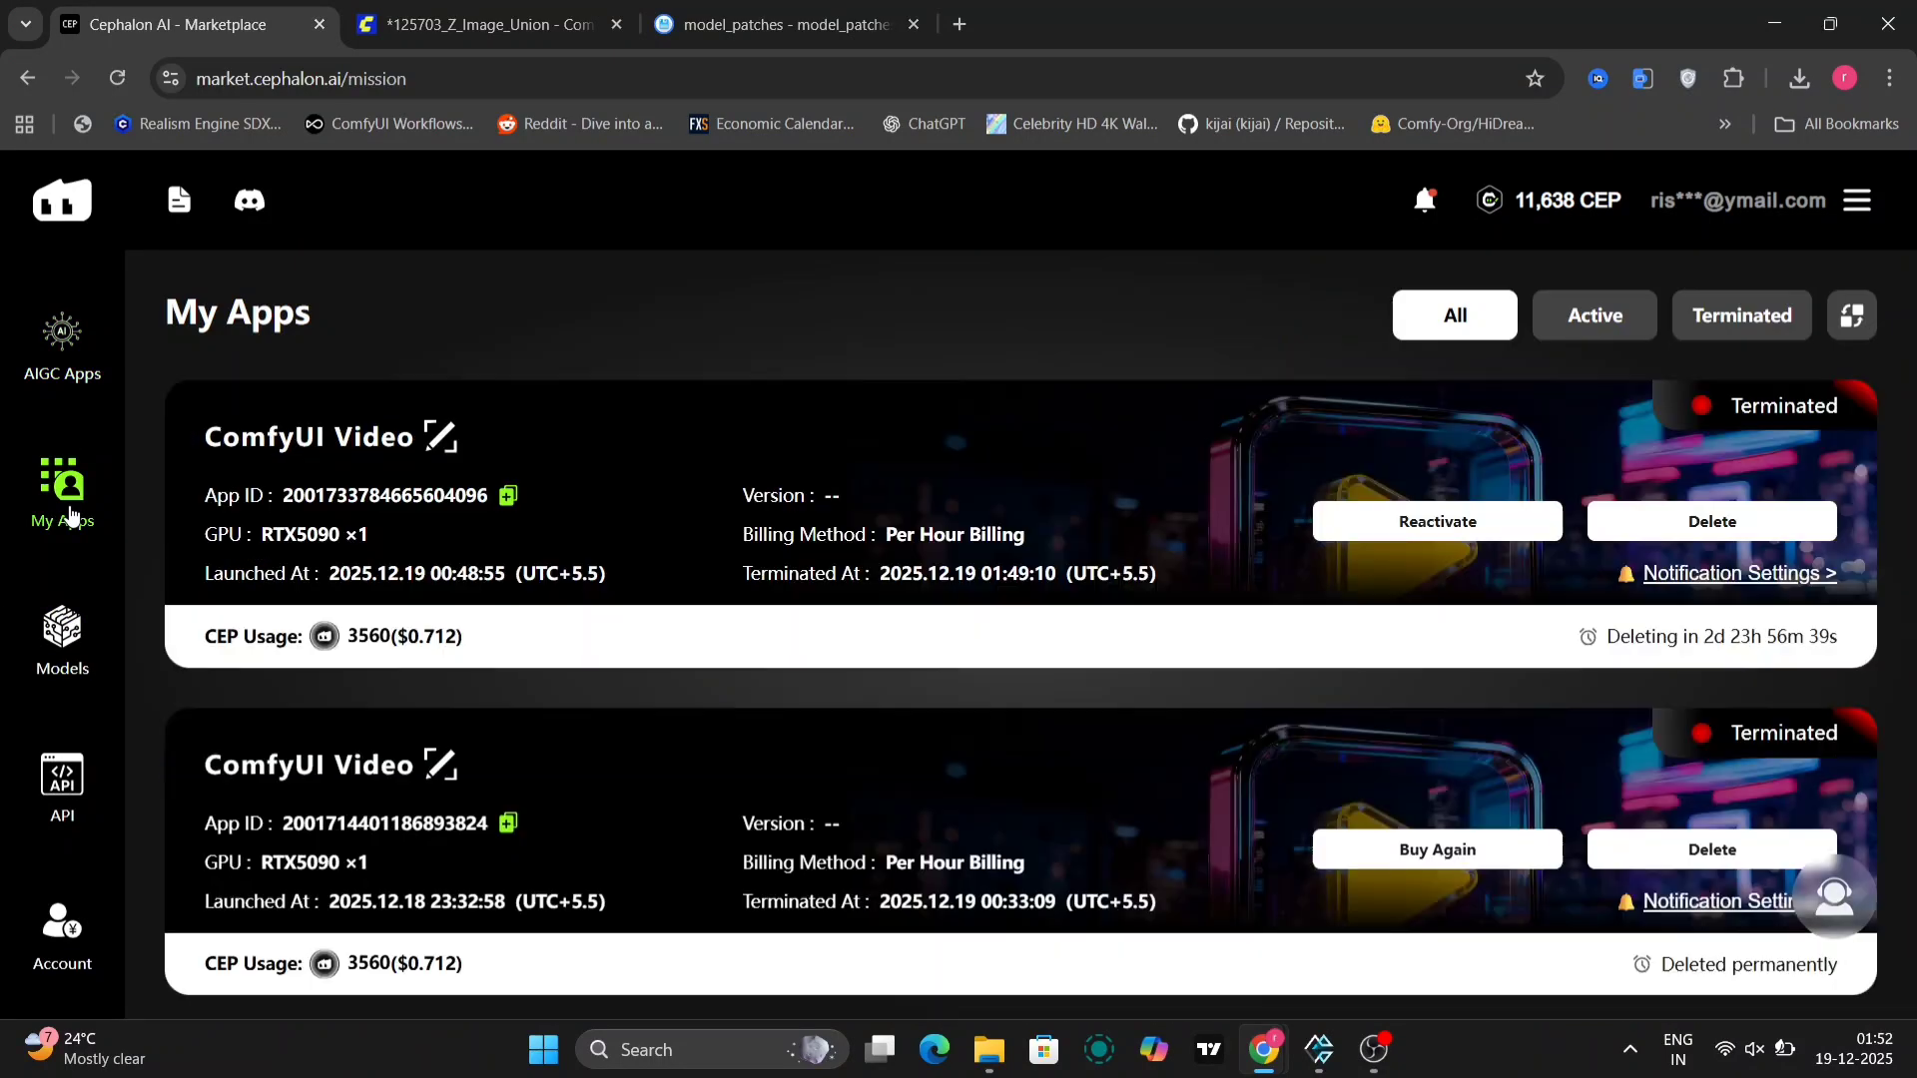
pyautogui.click(75, 377)
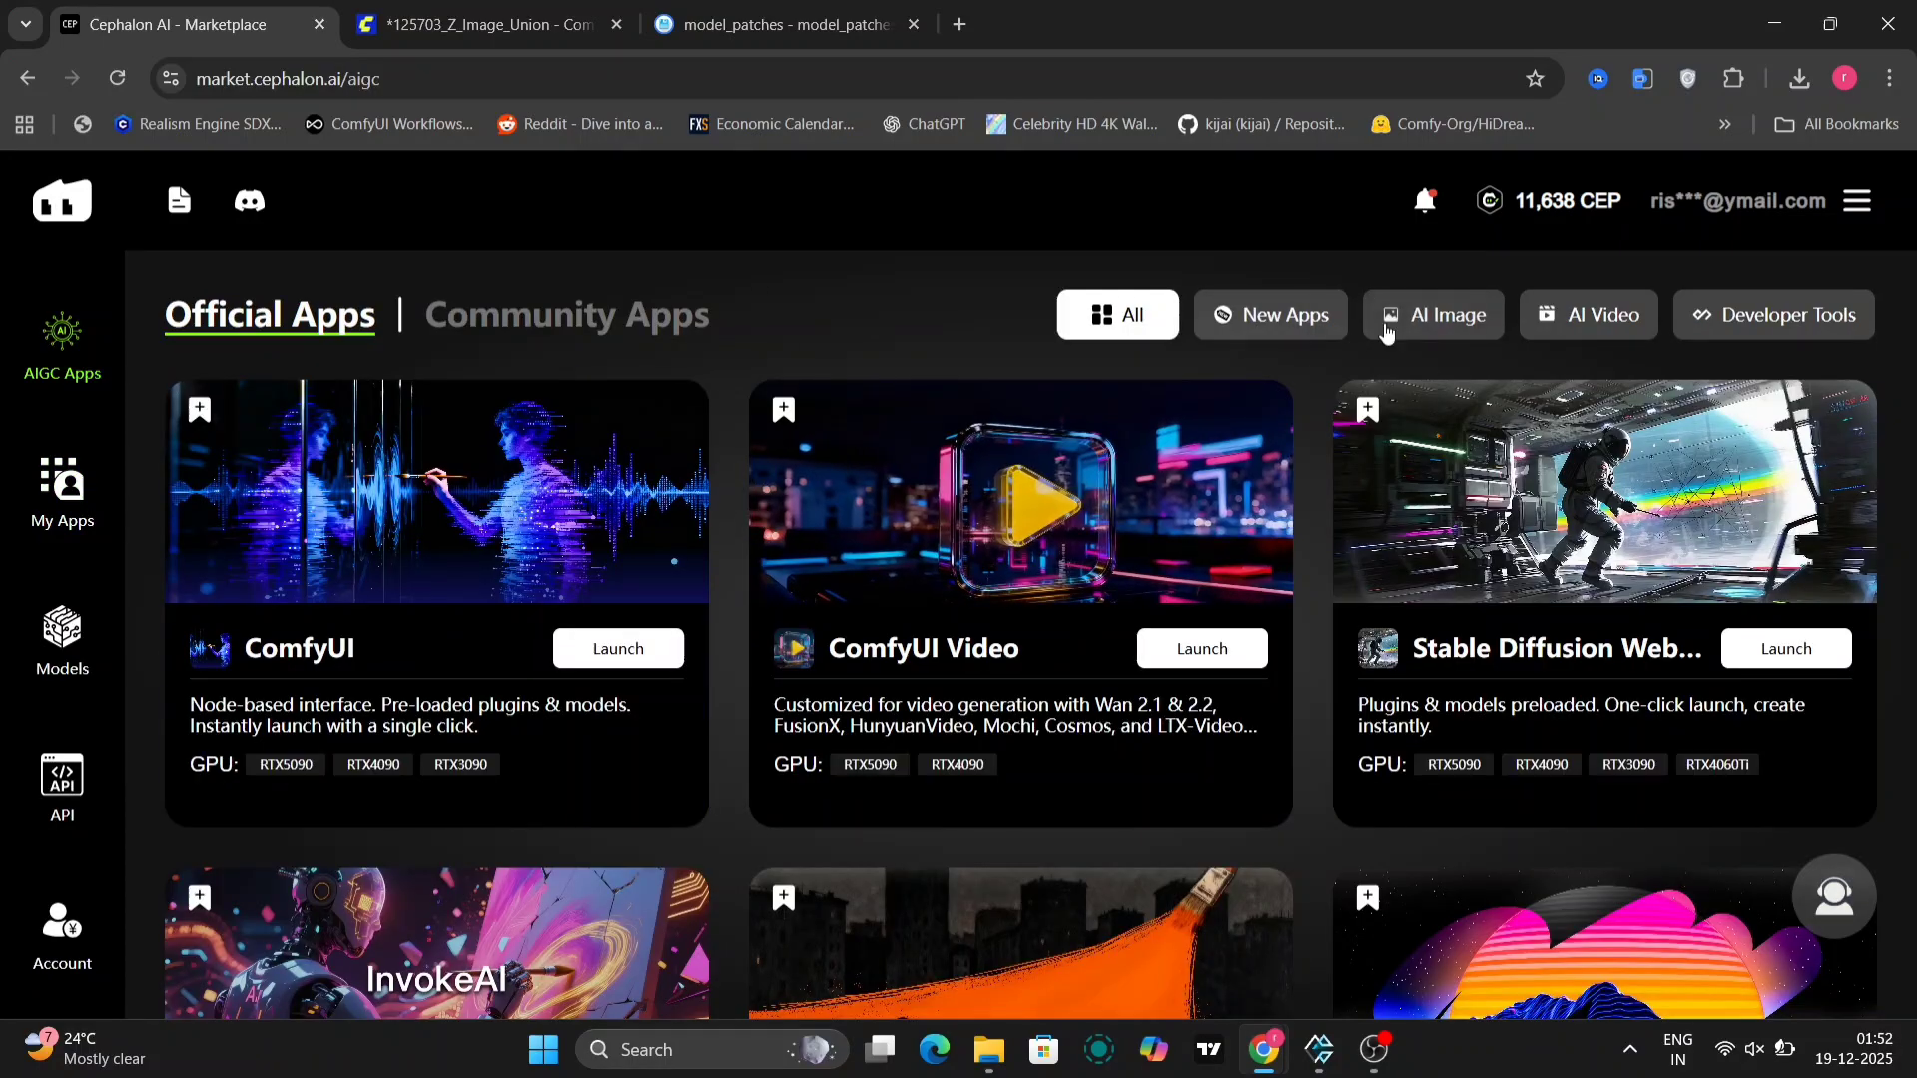
pyautogui.scroll(-7, 1478, 589)
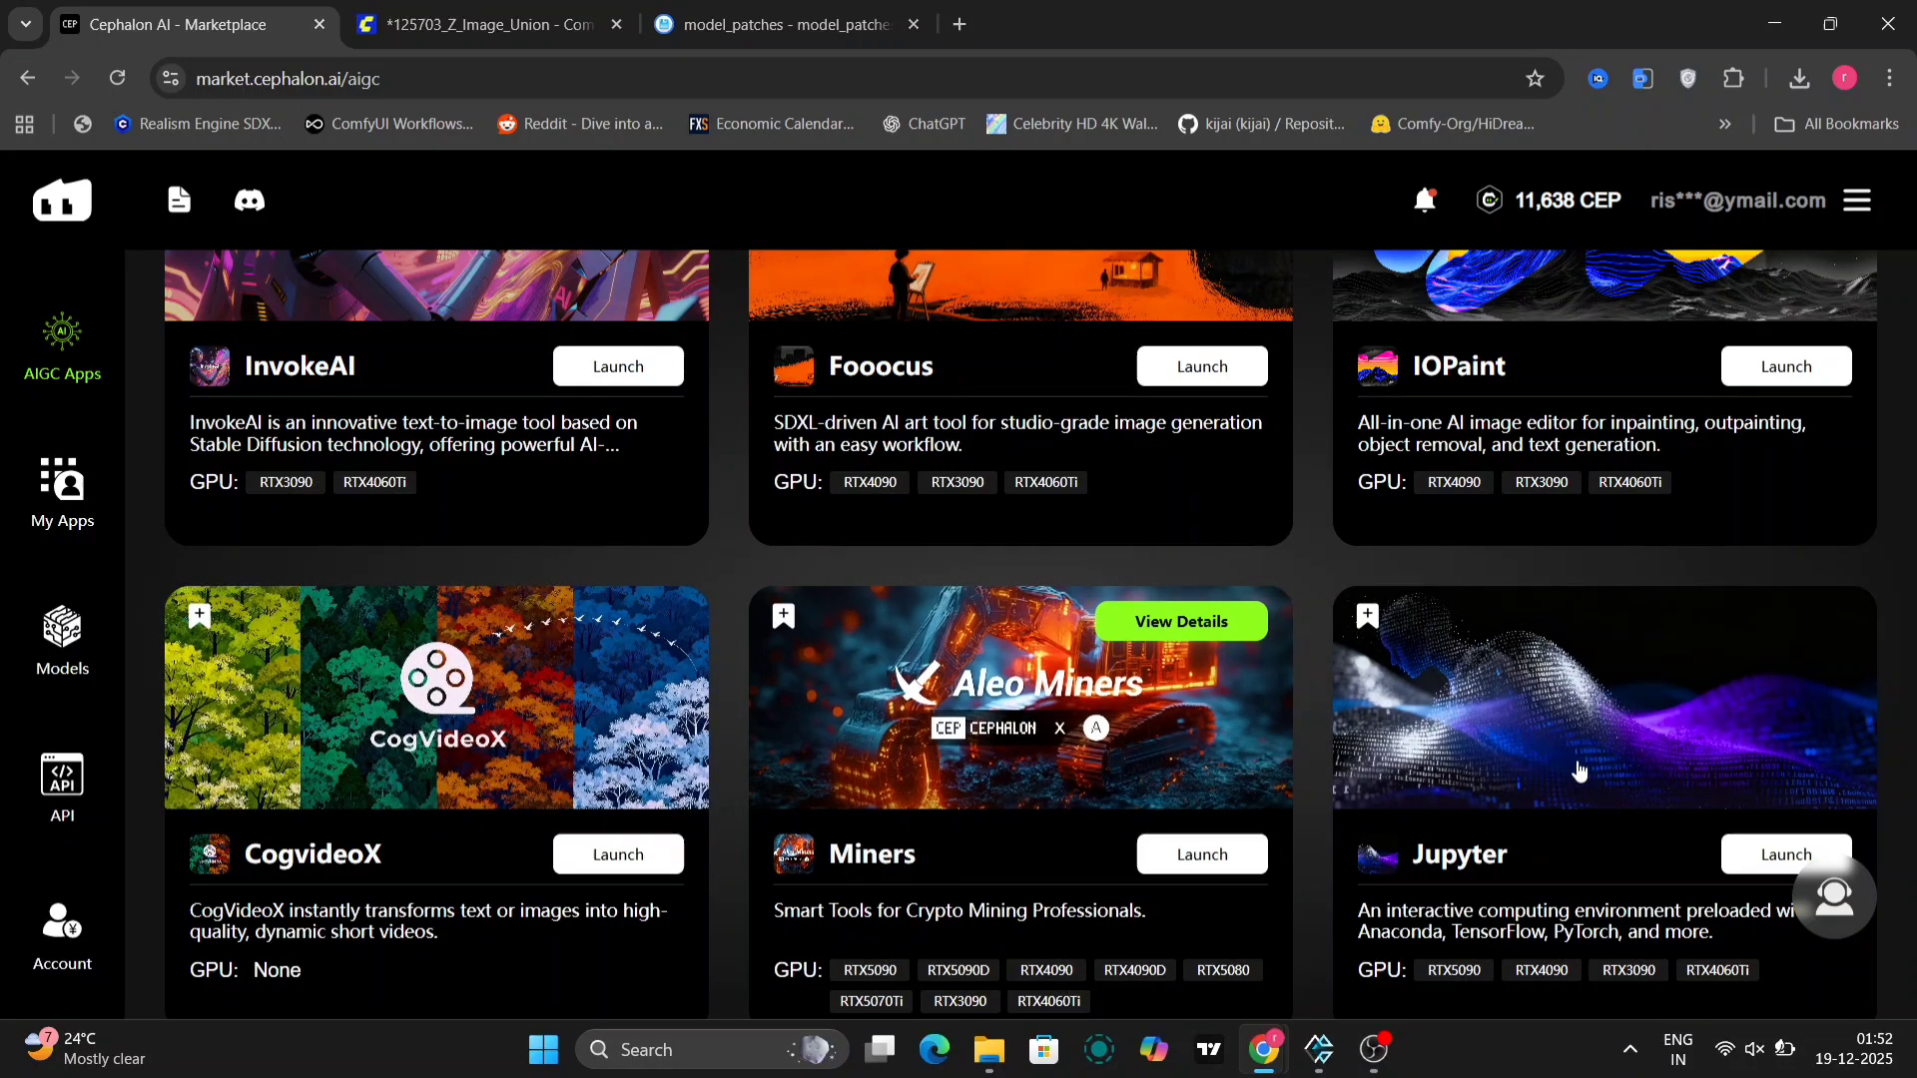
pyautogui.scroll(2, 415, 619)
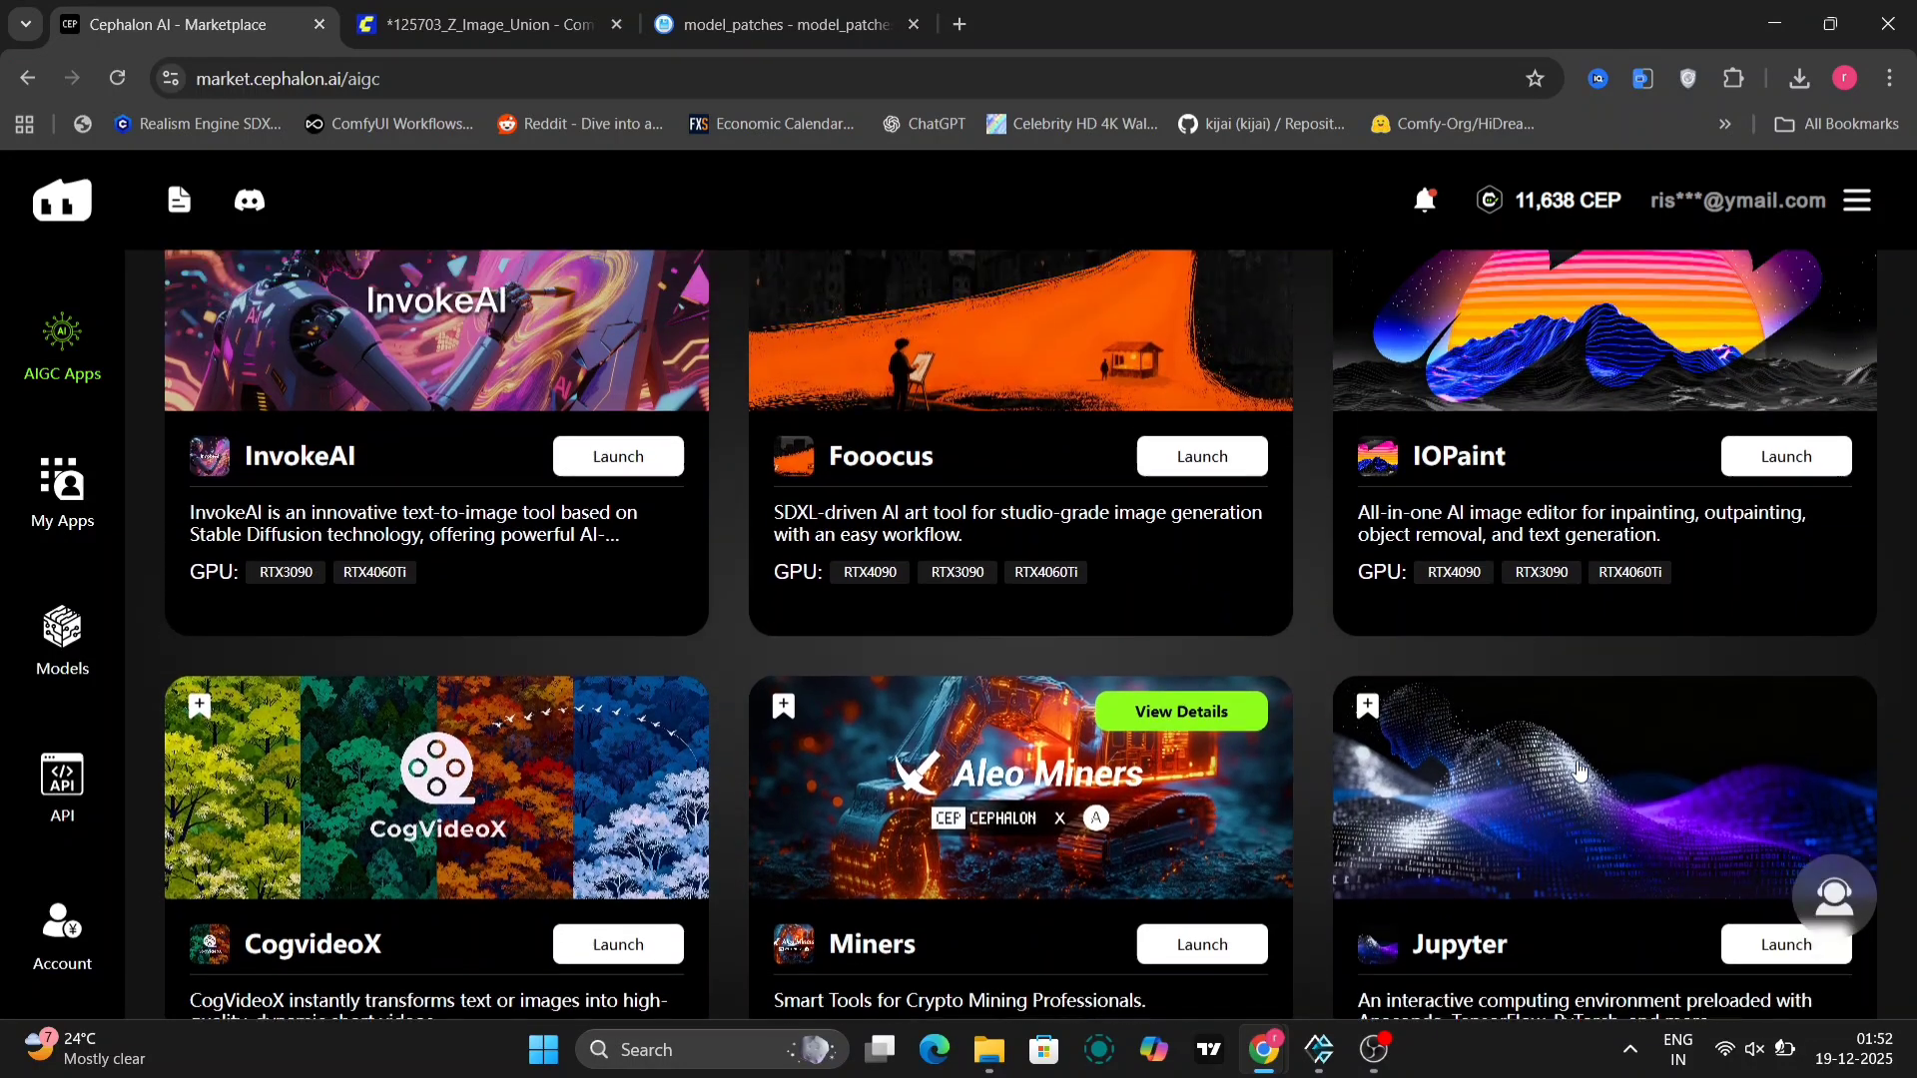
pyautogui.scroll(5, 1537, 619)
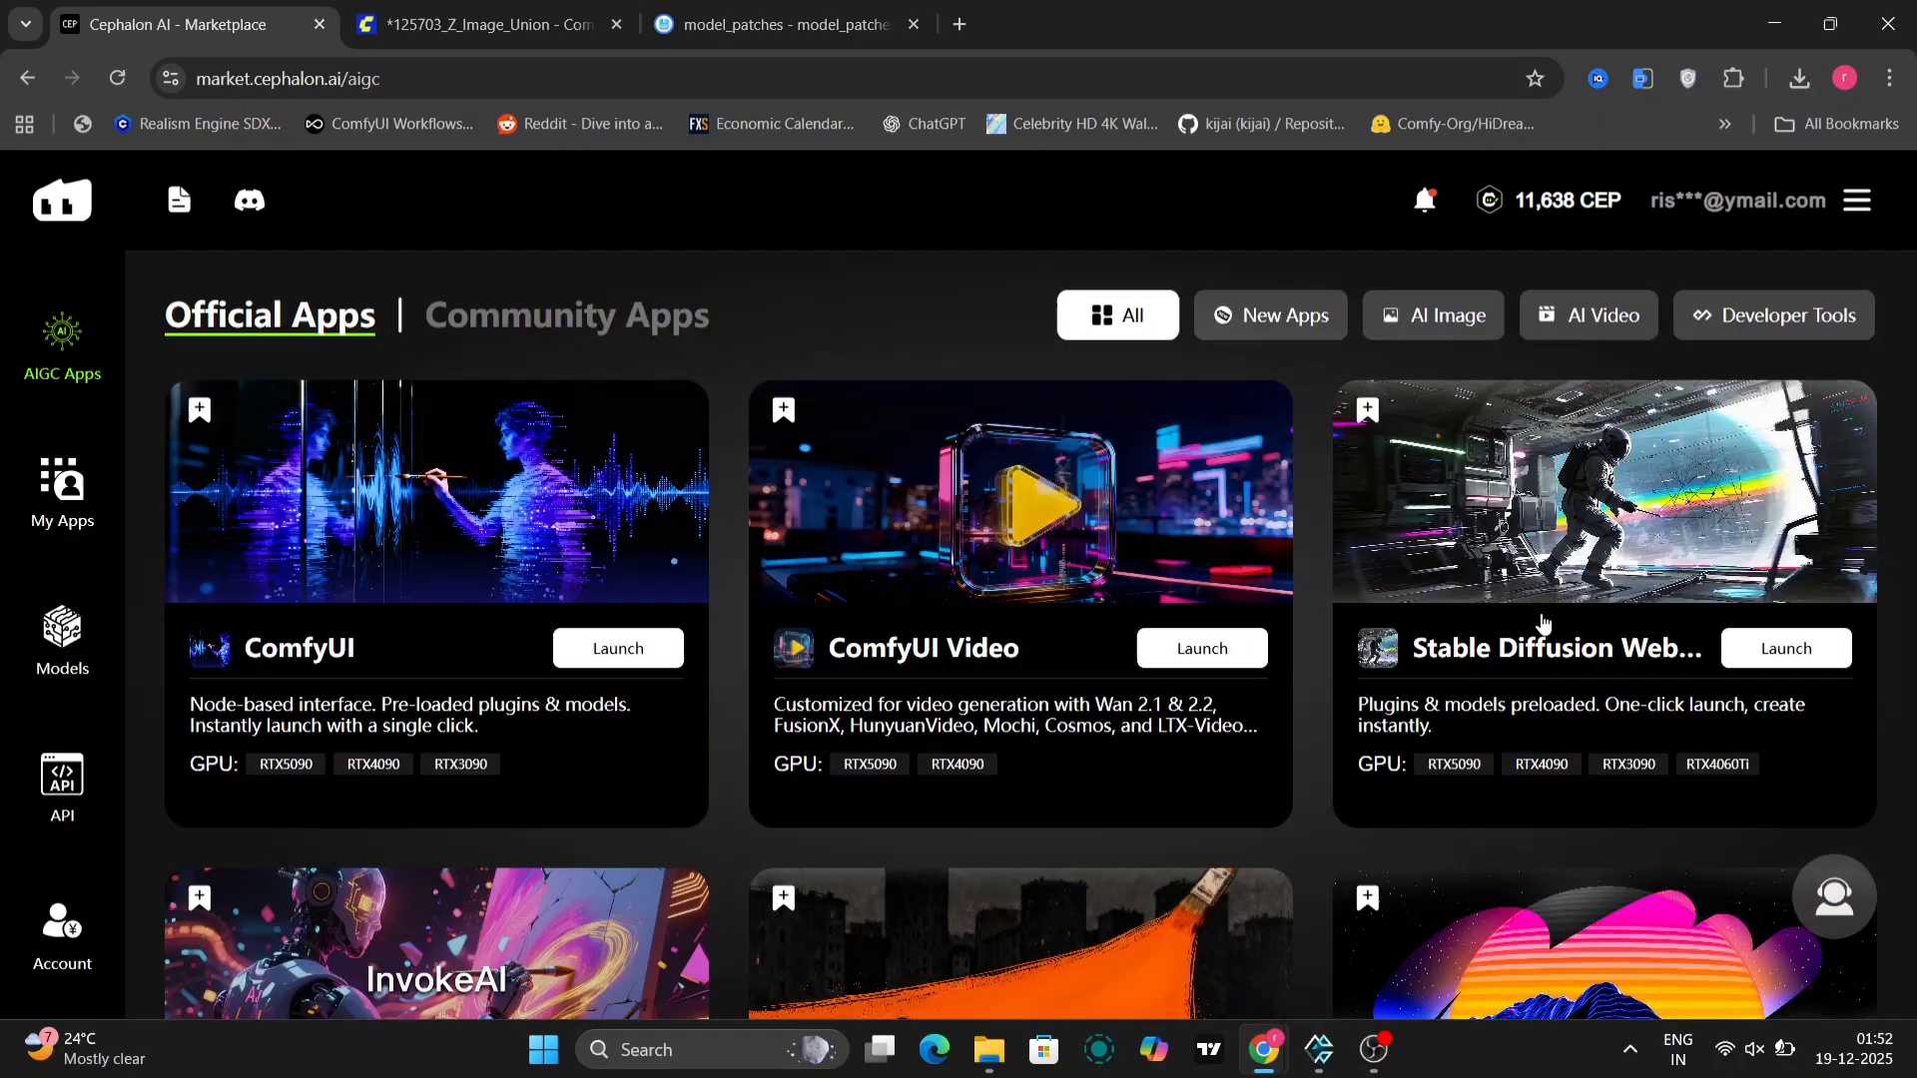
pyautogui.click(1778, 321)
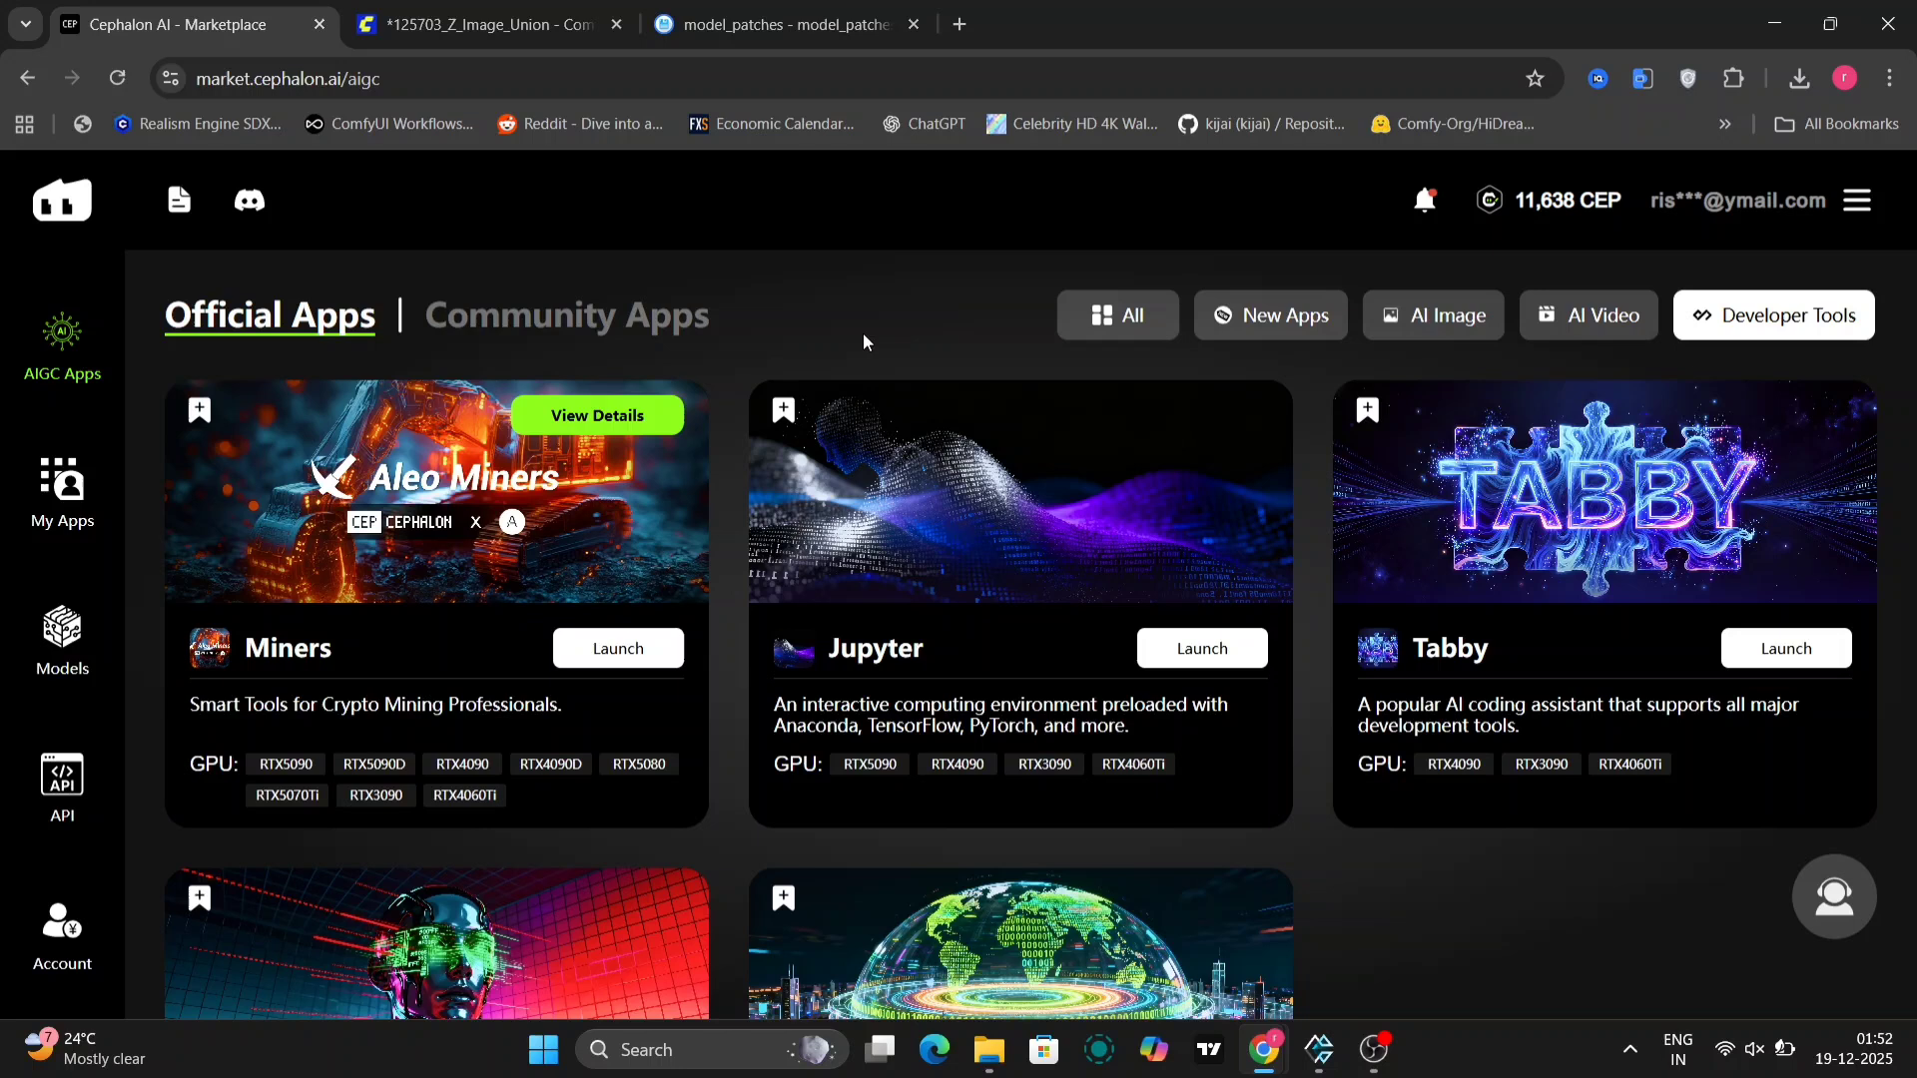
pyautogui.click(569, 317)
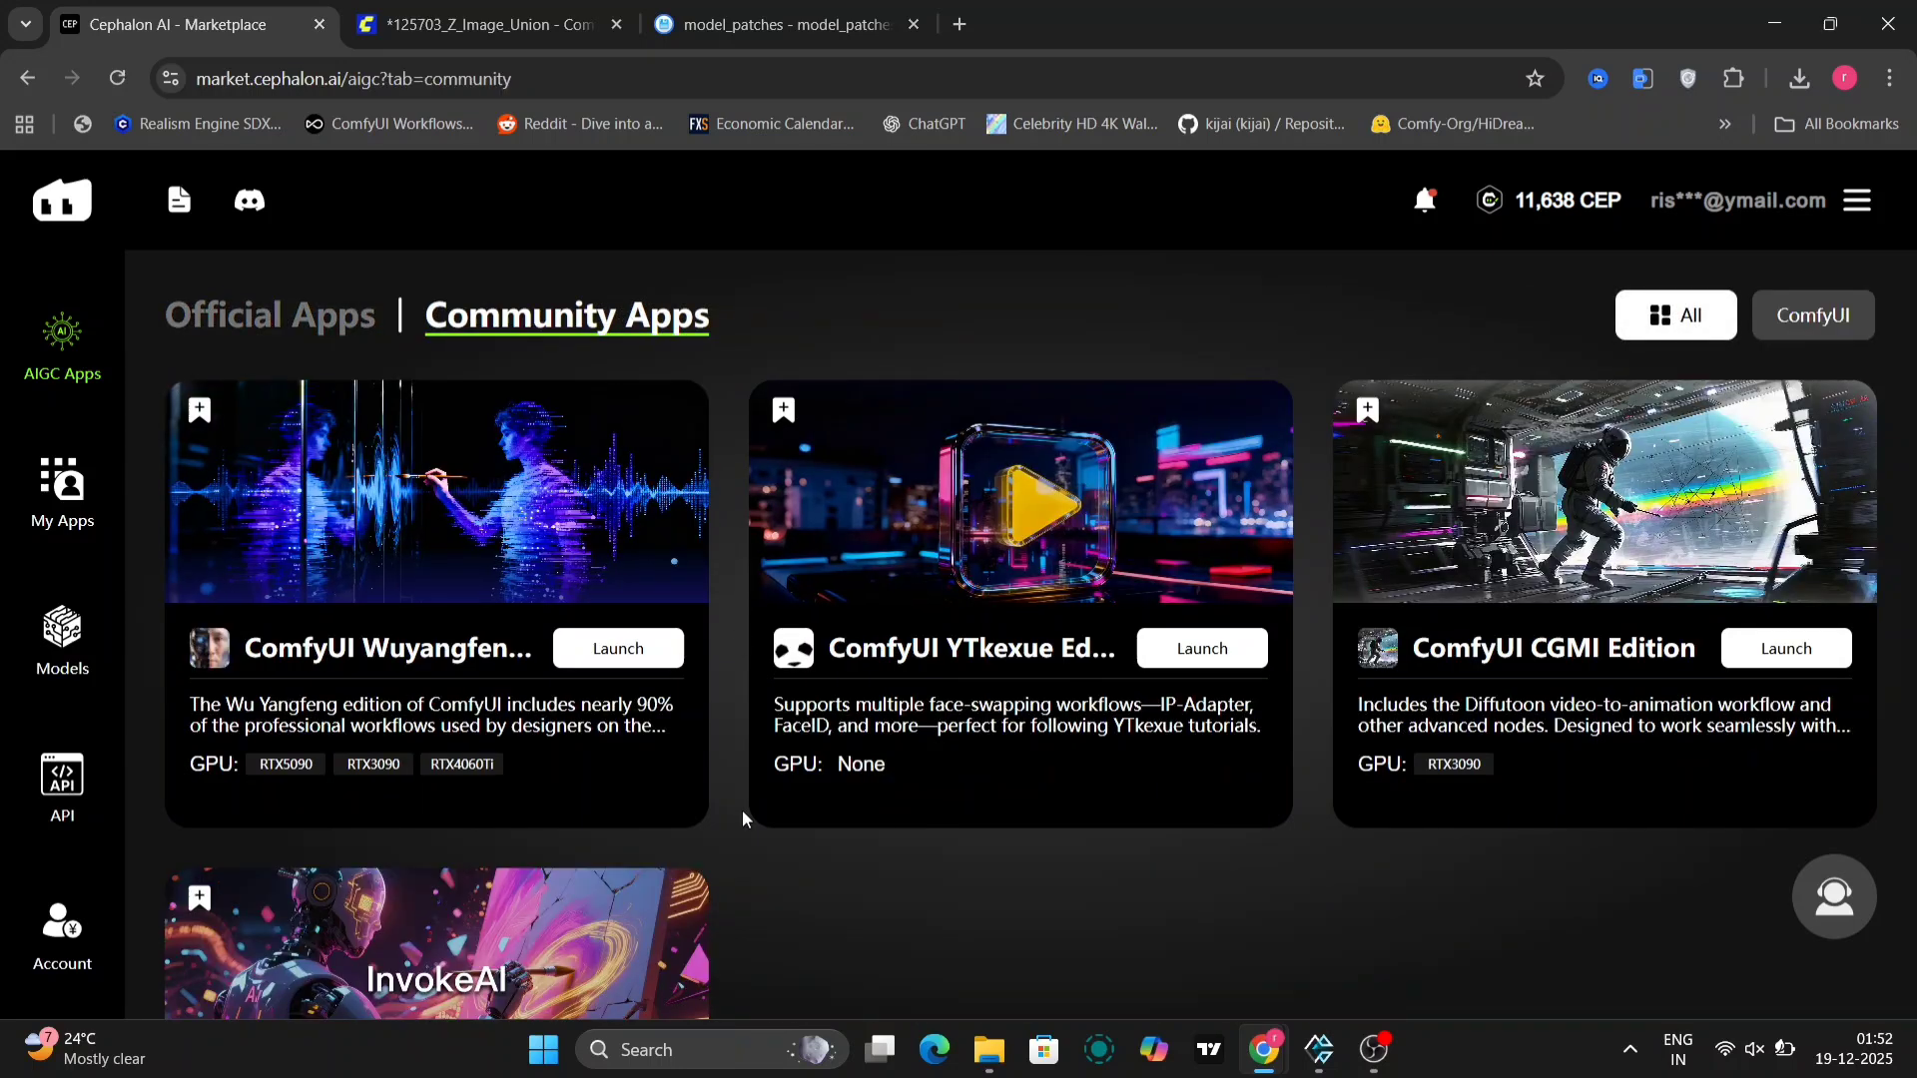
pyautogui.hotkey('alt', 'Left')
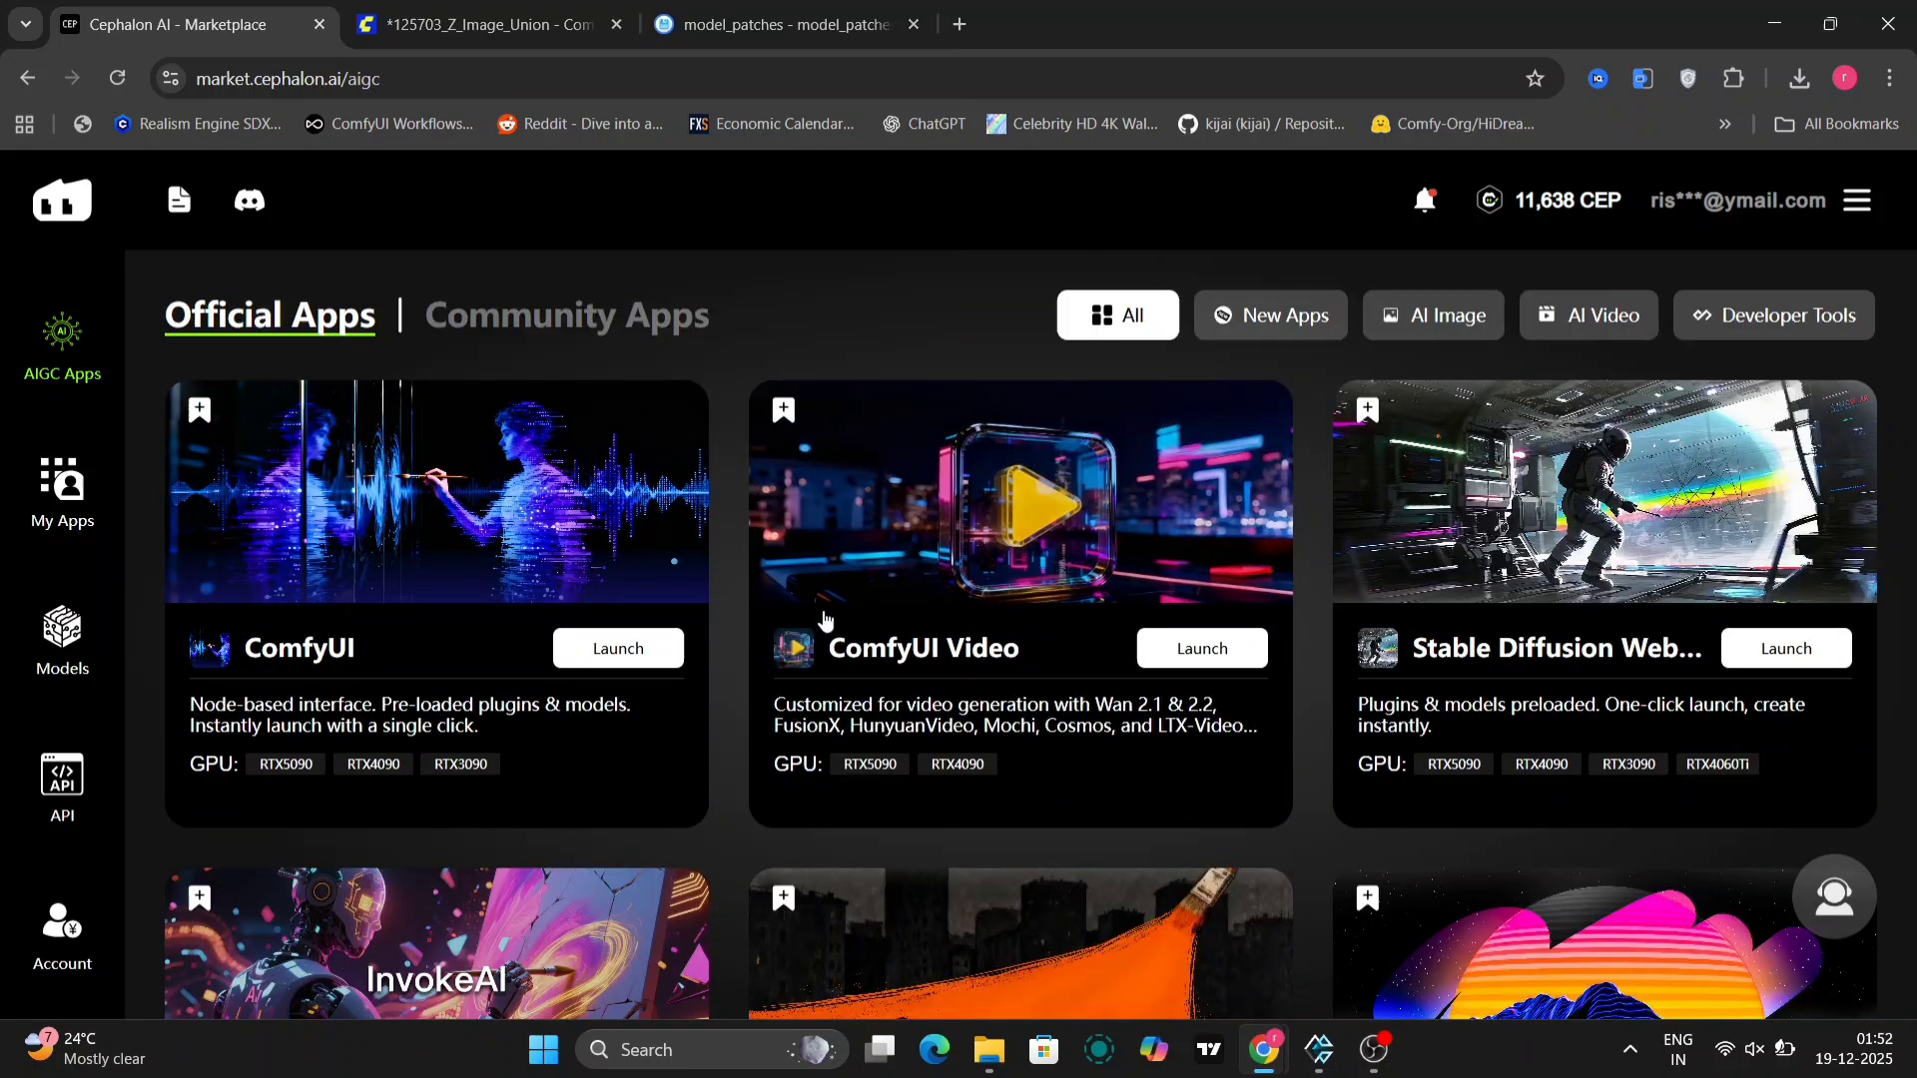
# Revisit My Apps, then filter the marketplace to Developer Tools and its Community Apps tab.
pyautogui.scroll(-2, 587, 564)
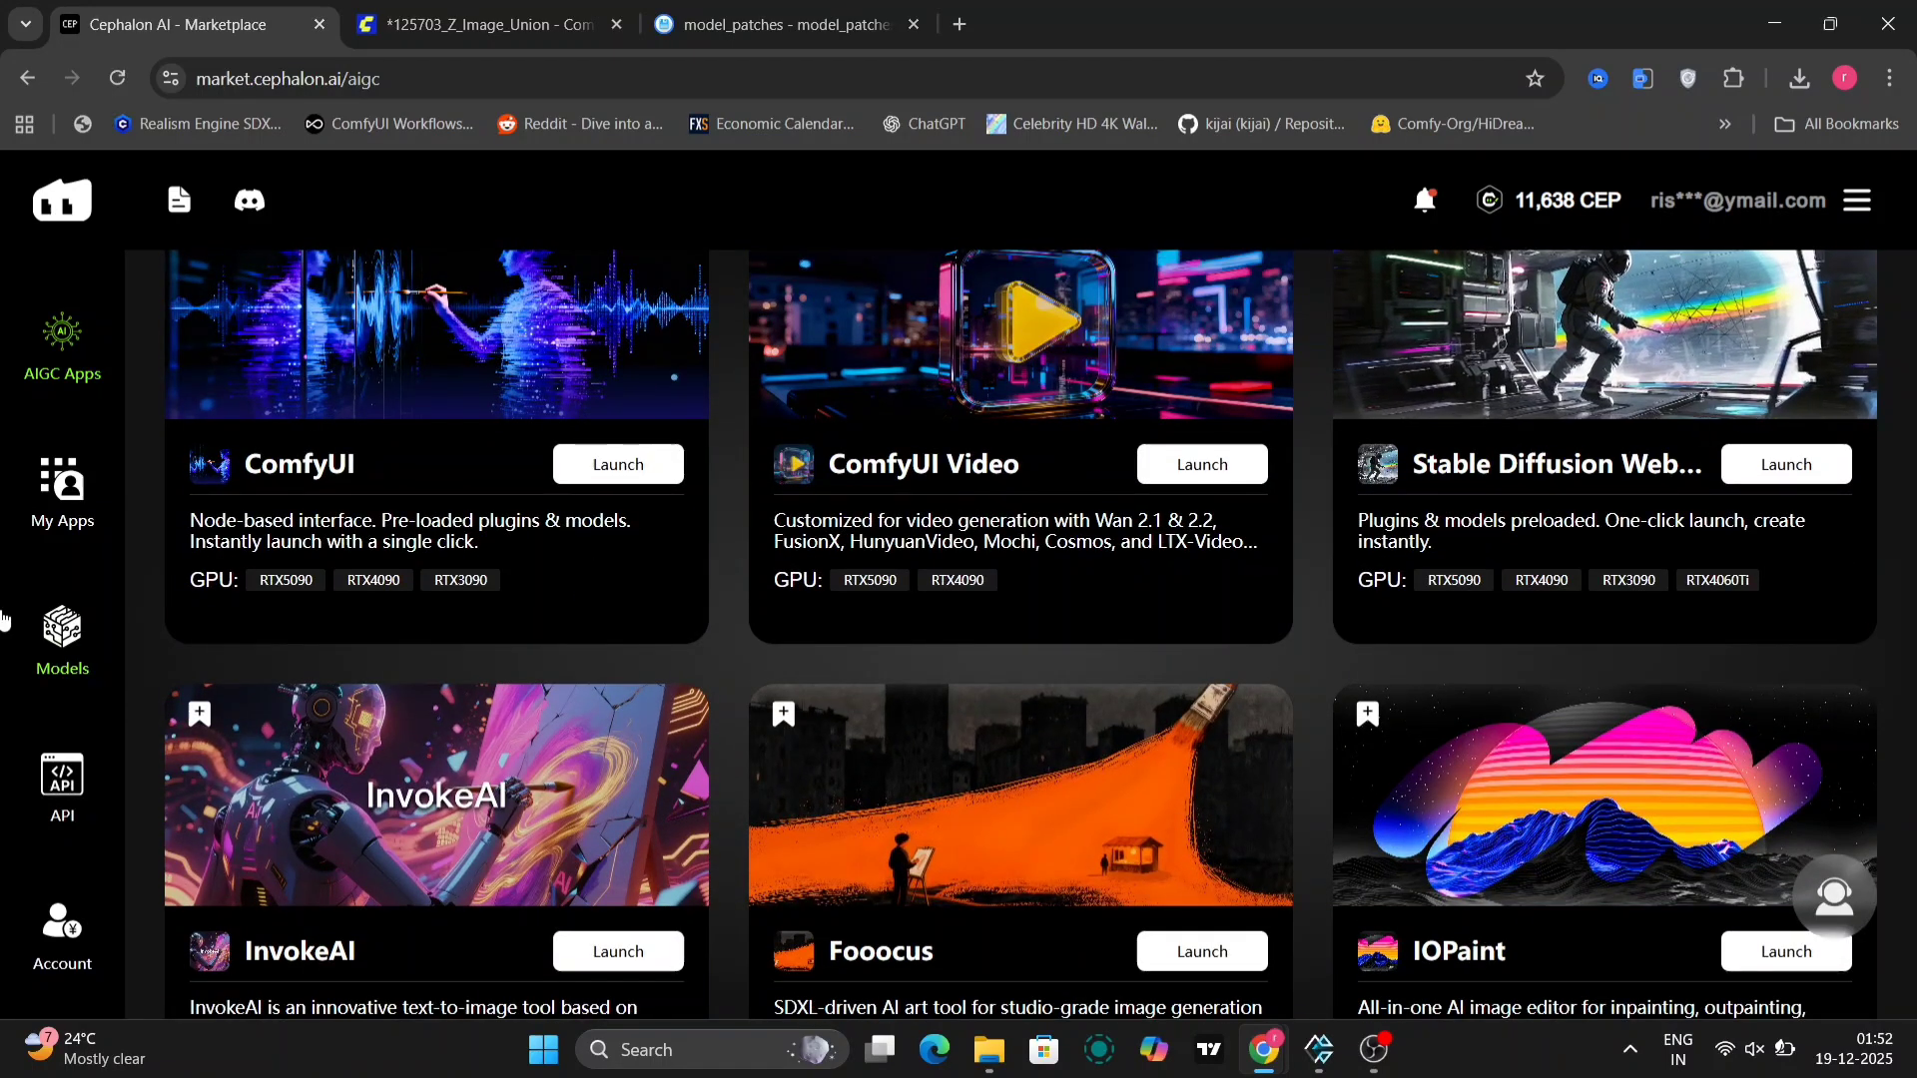
pyautogui.click(66, 512)
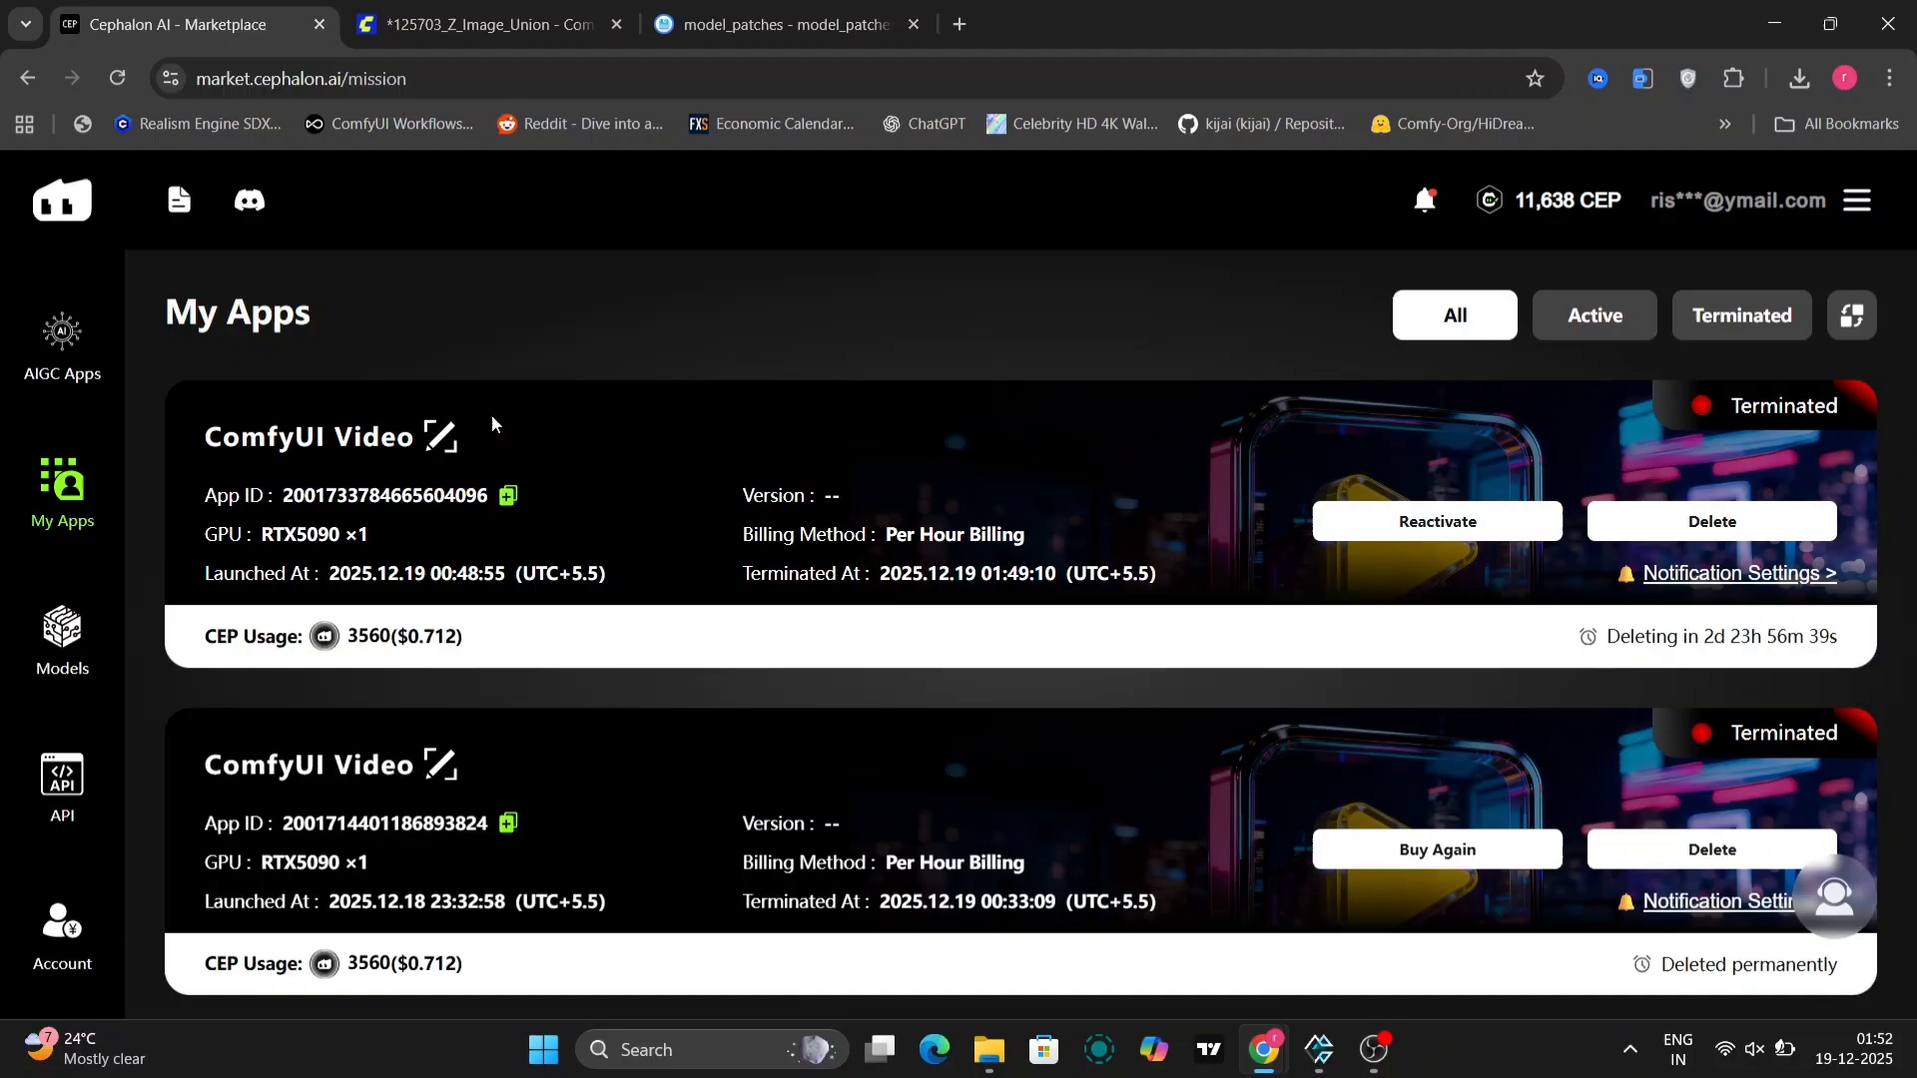
pyautogui.click(76, 376)
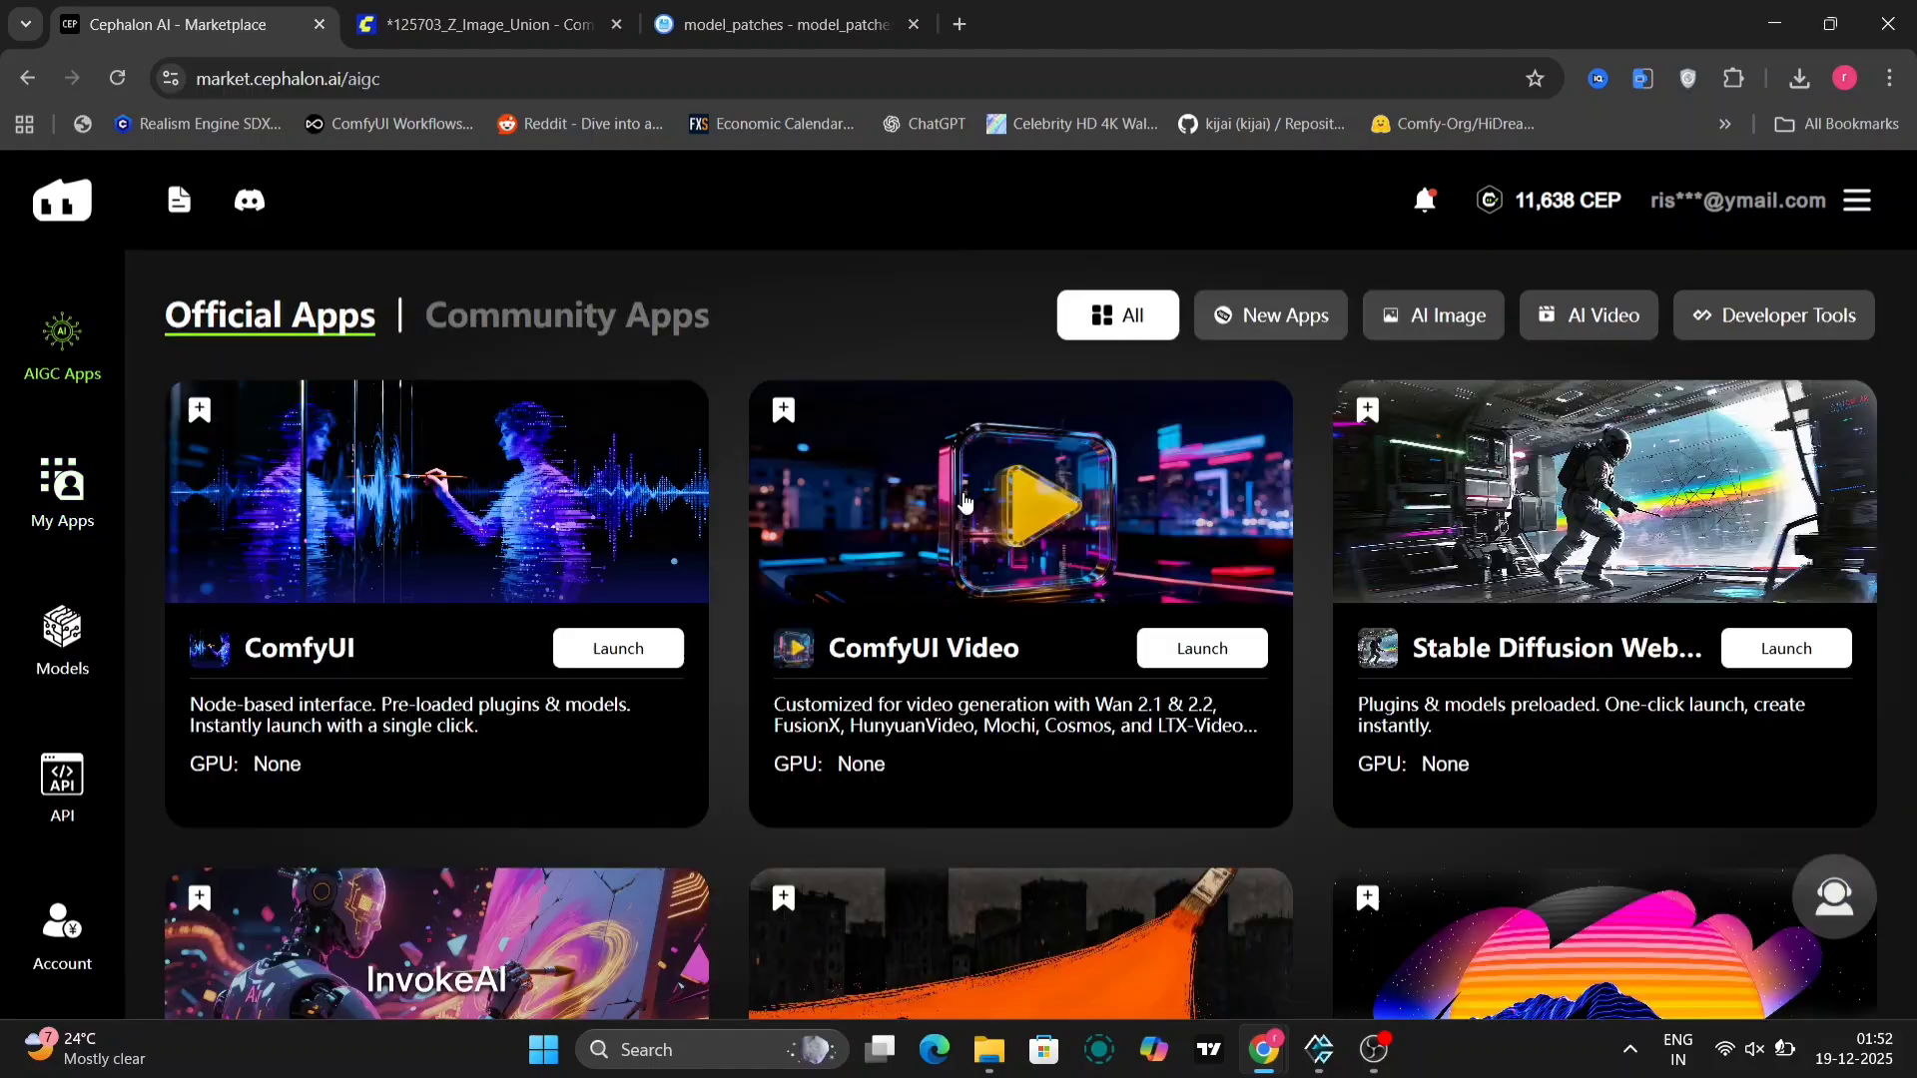
pyautogui.scroll(-6, 1494, 577)
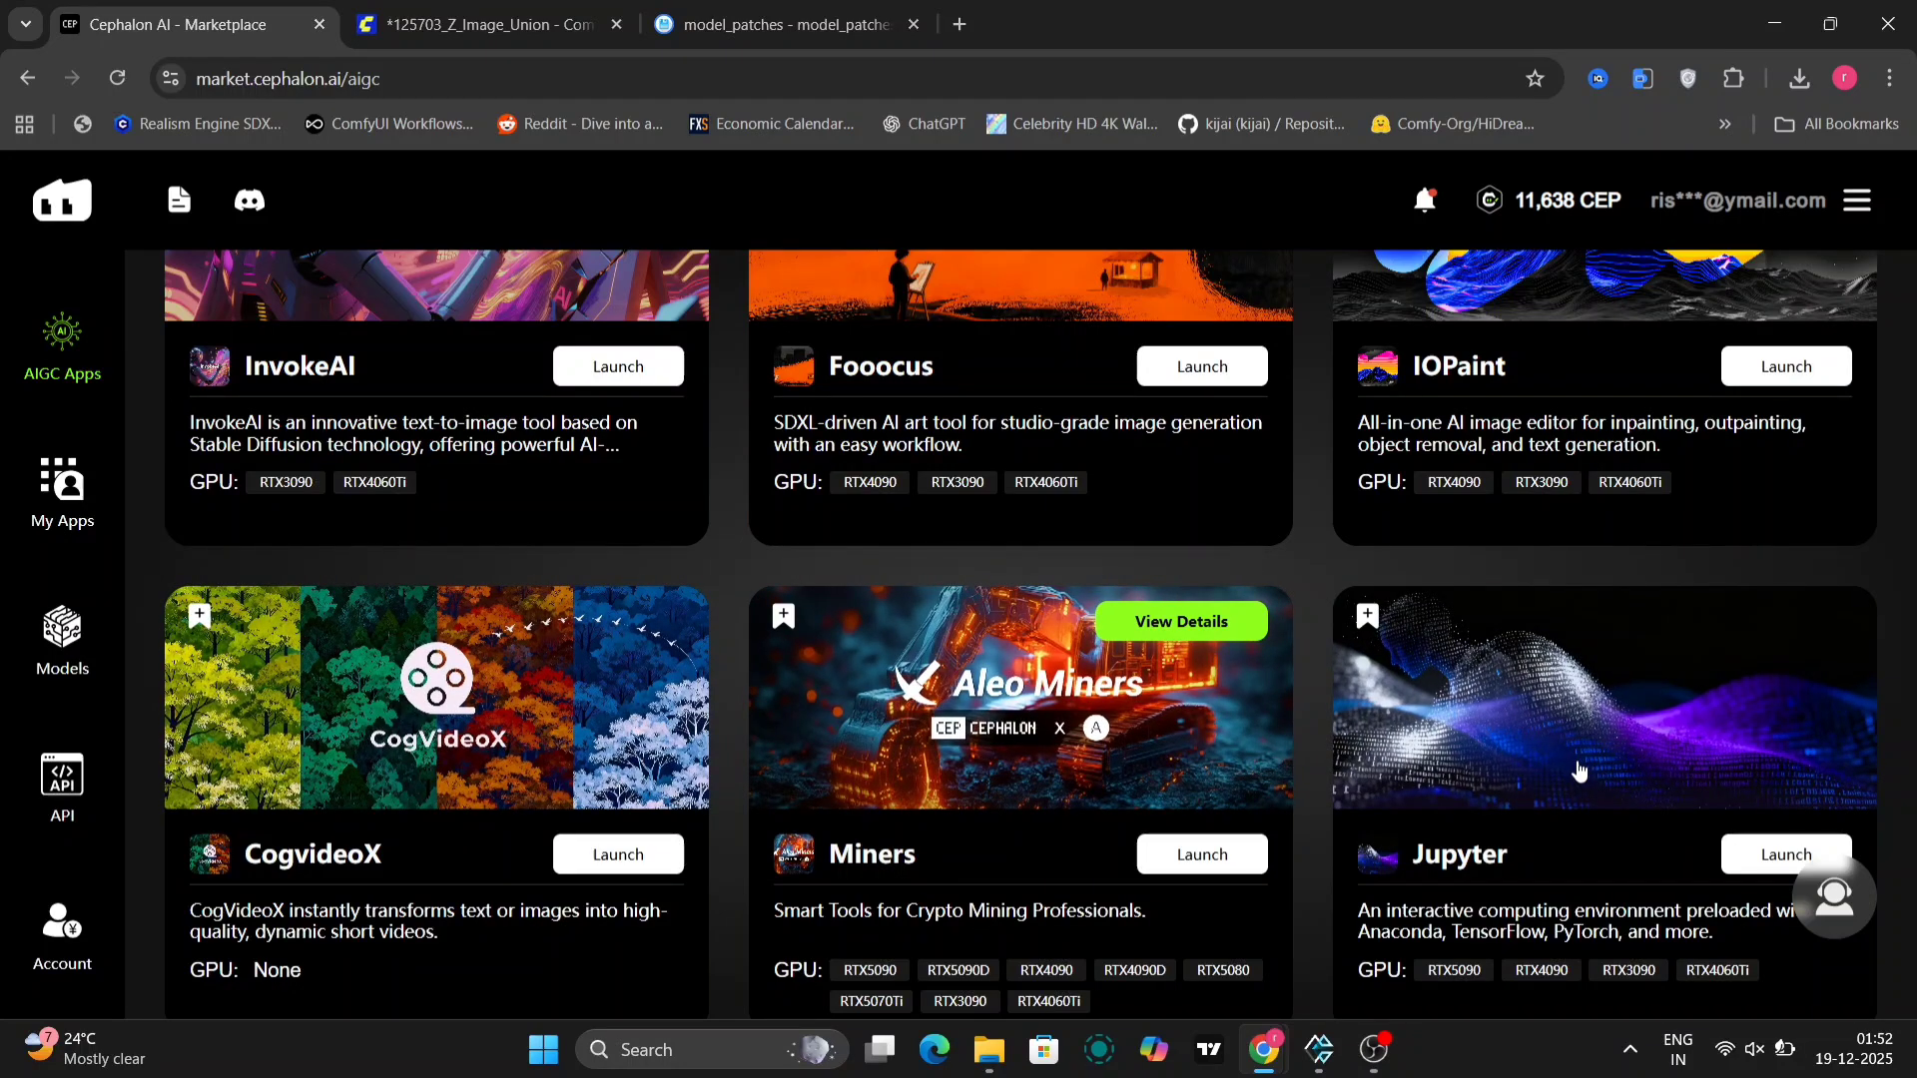
pyautogui.scroll(2, 1579, 770)
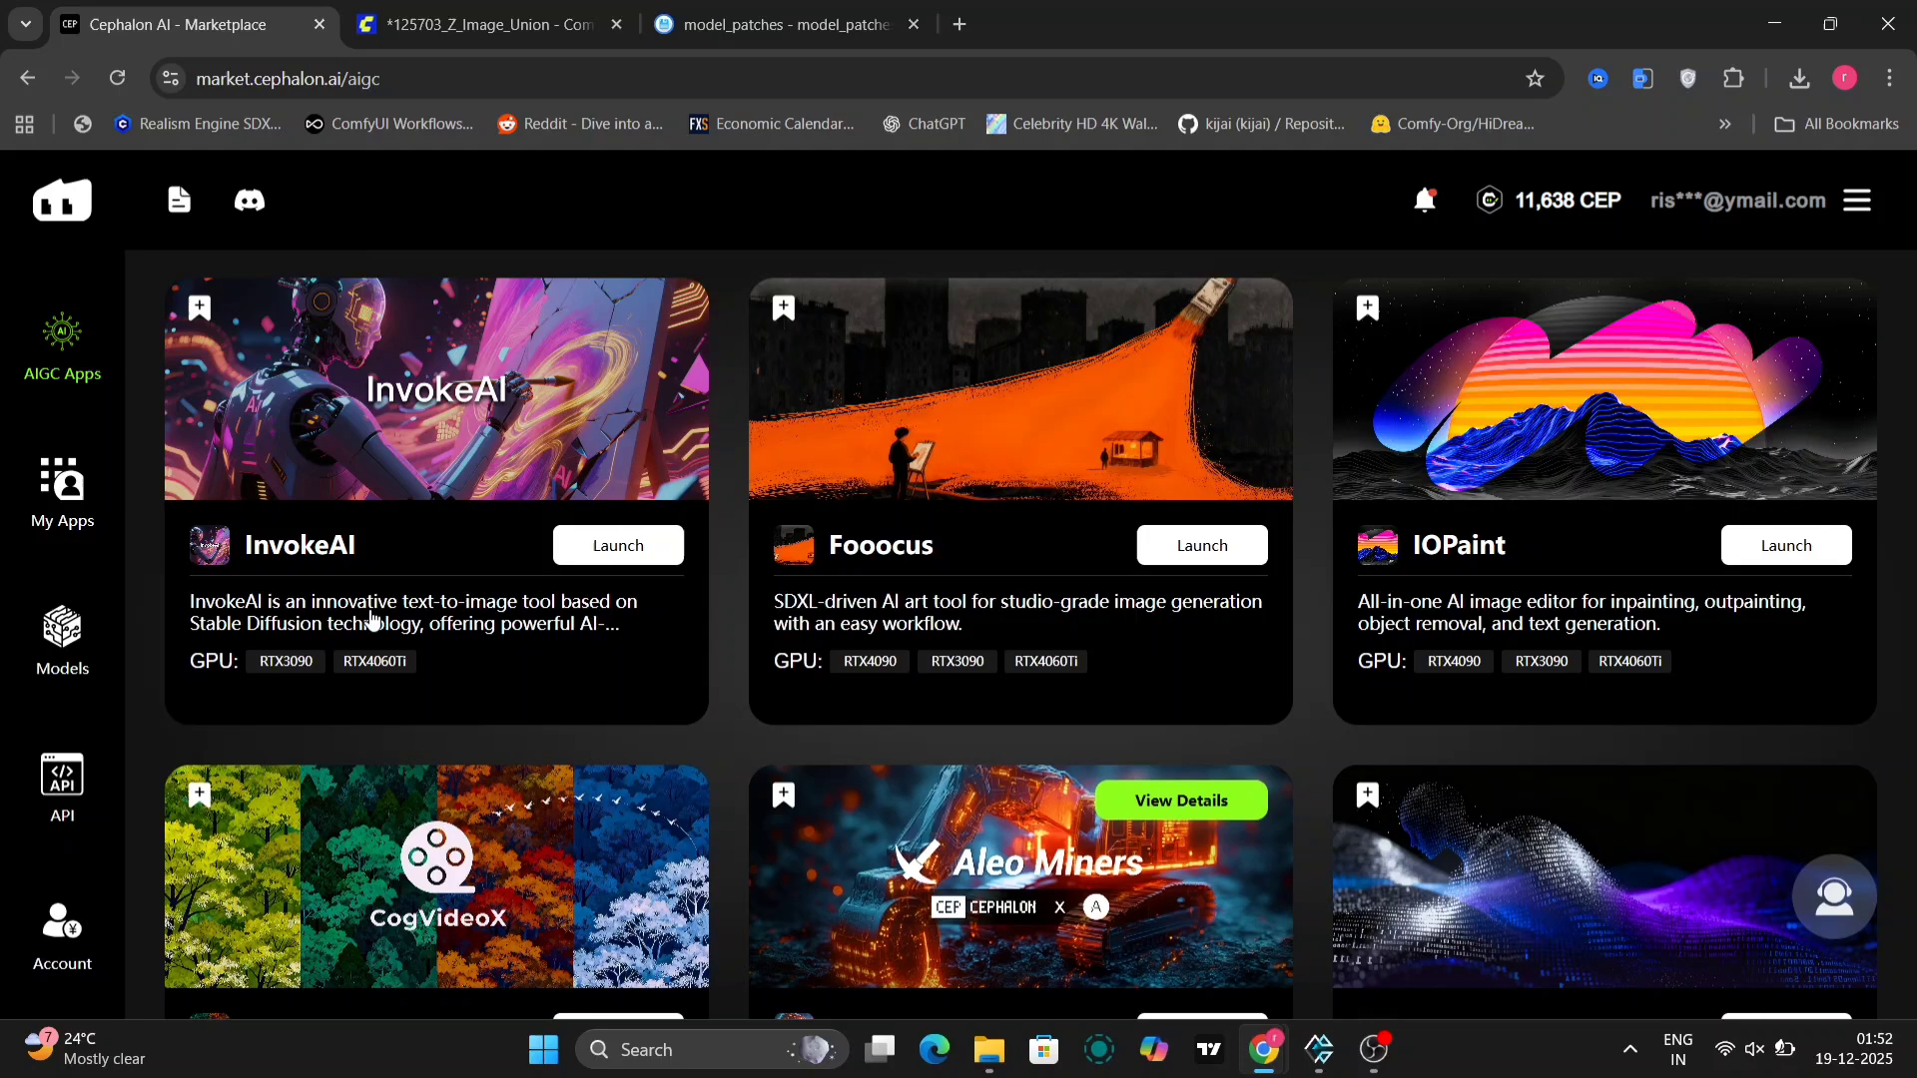
pyautogui.scroll(6, 1513, 621)
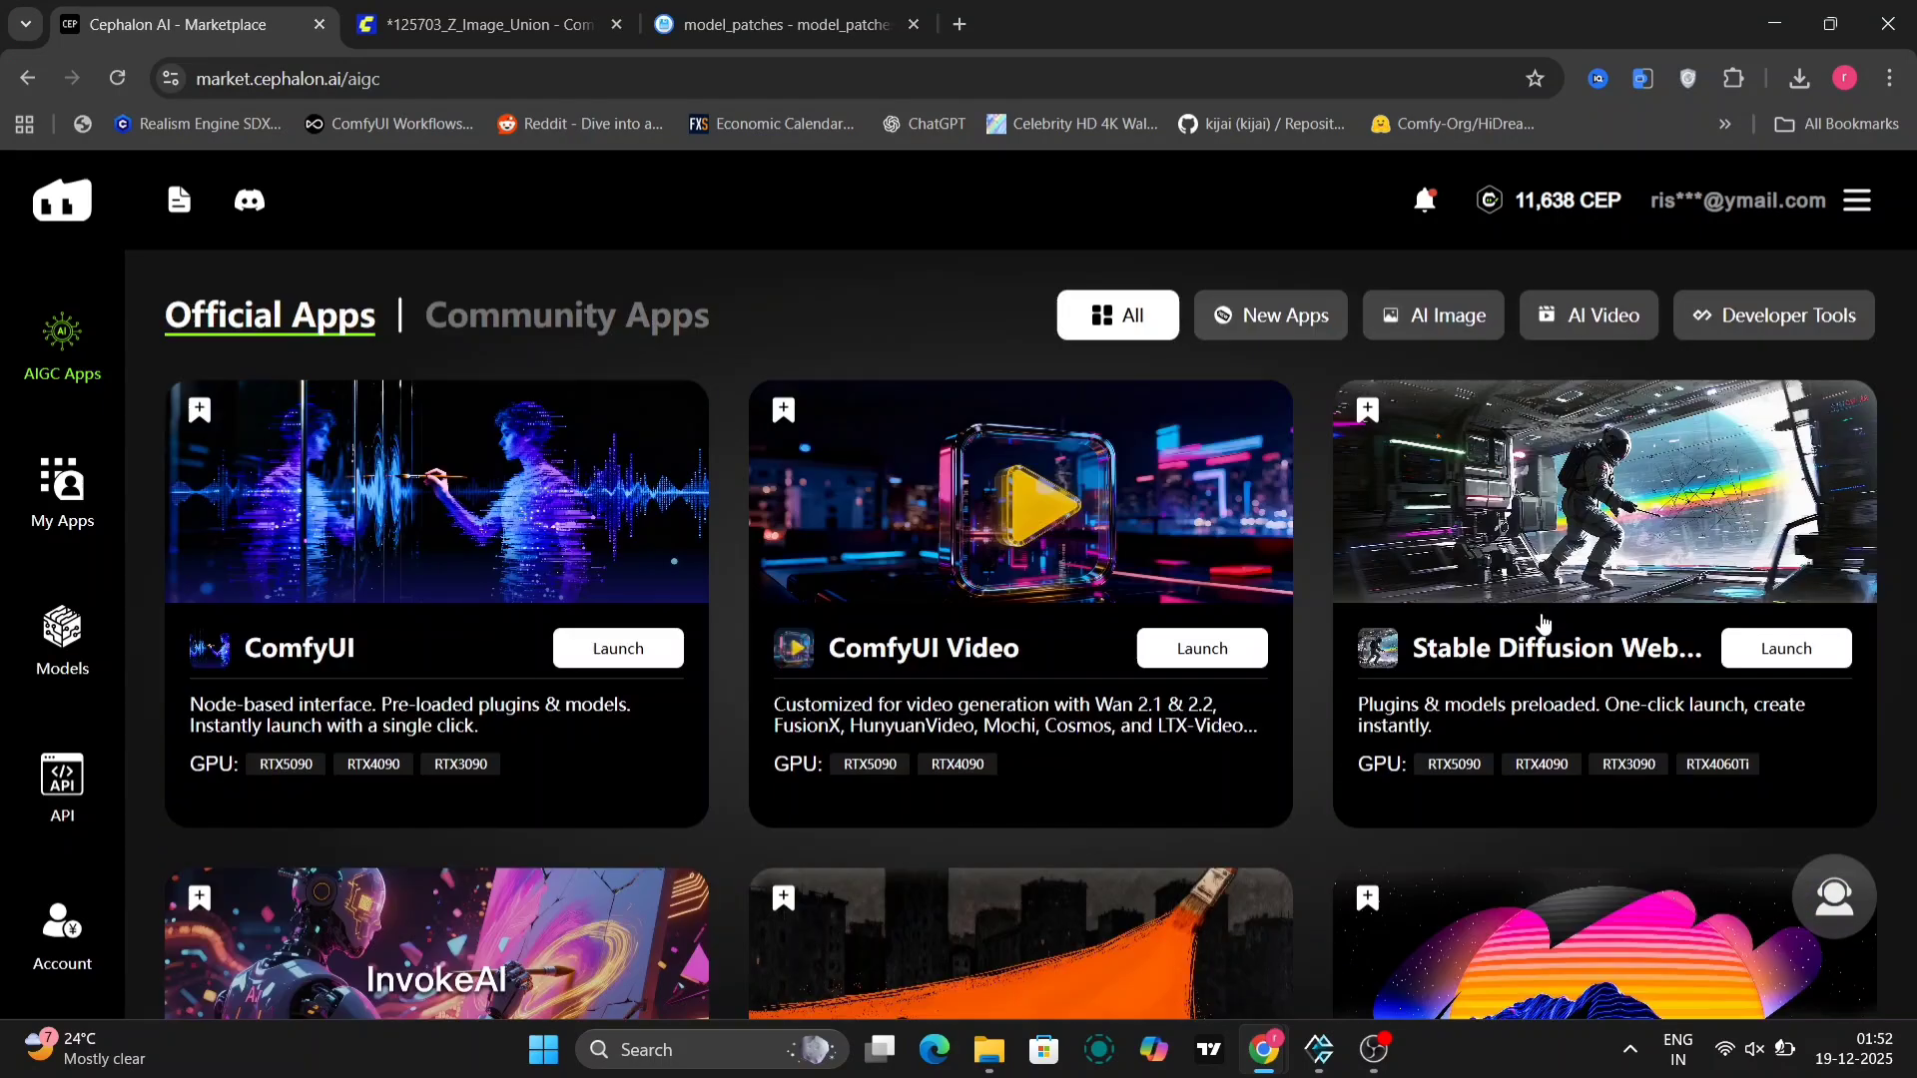
pyautogui.click(1778, 324)
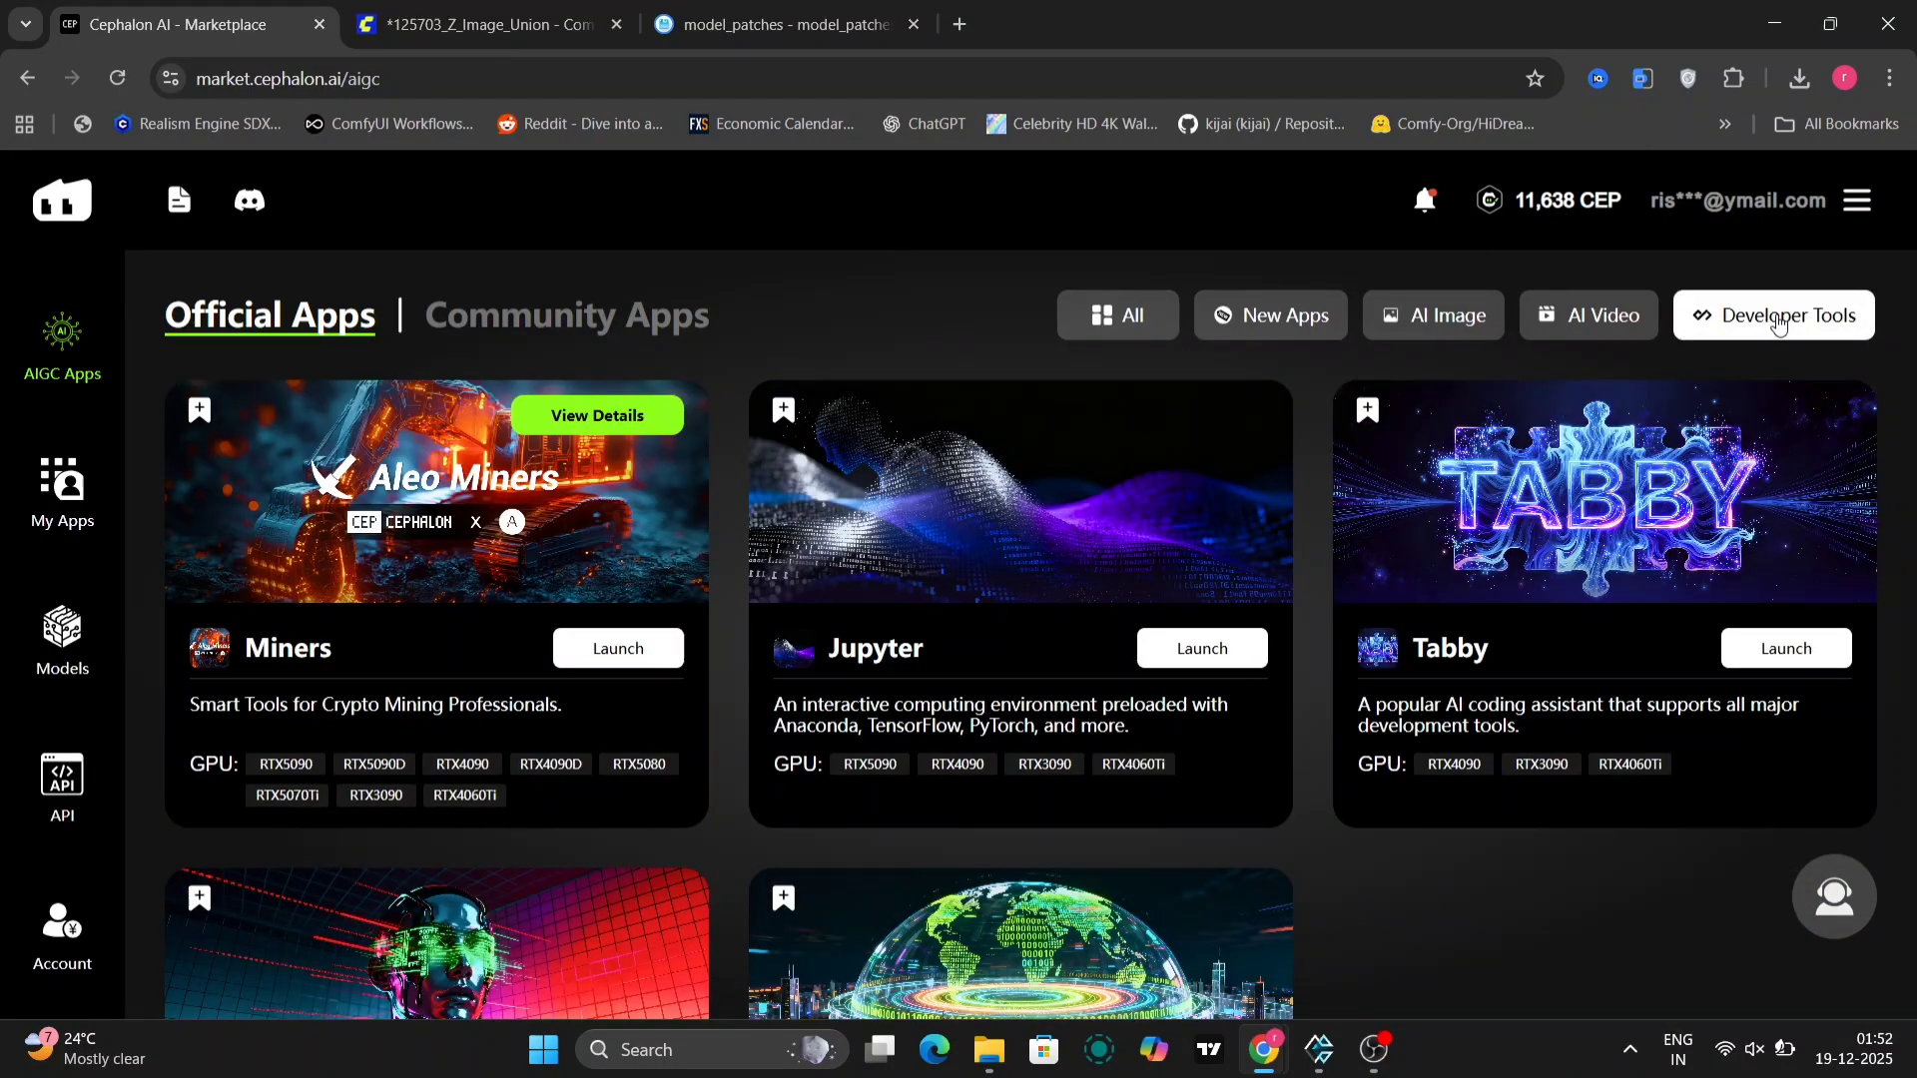
pyautogui.click(625, 319)
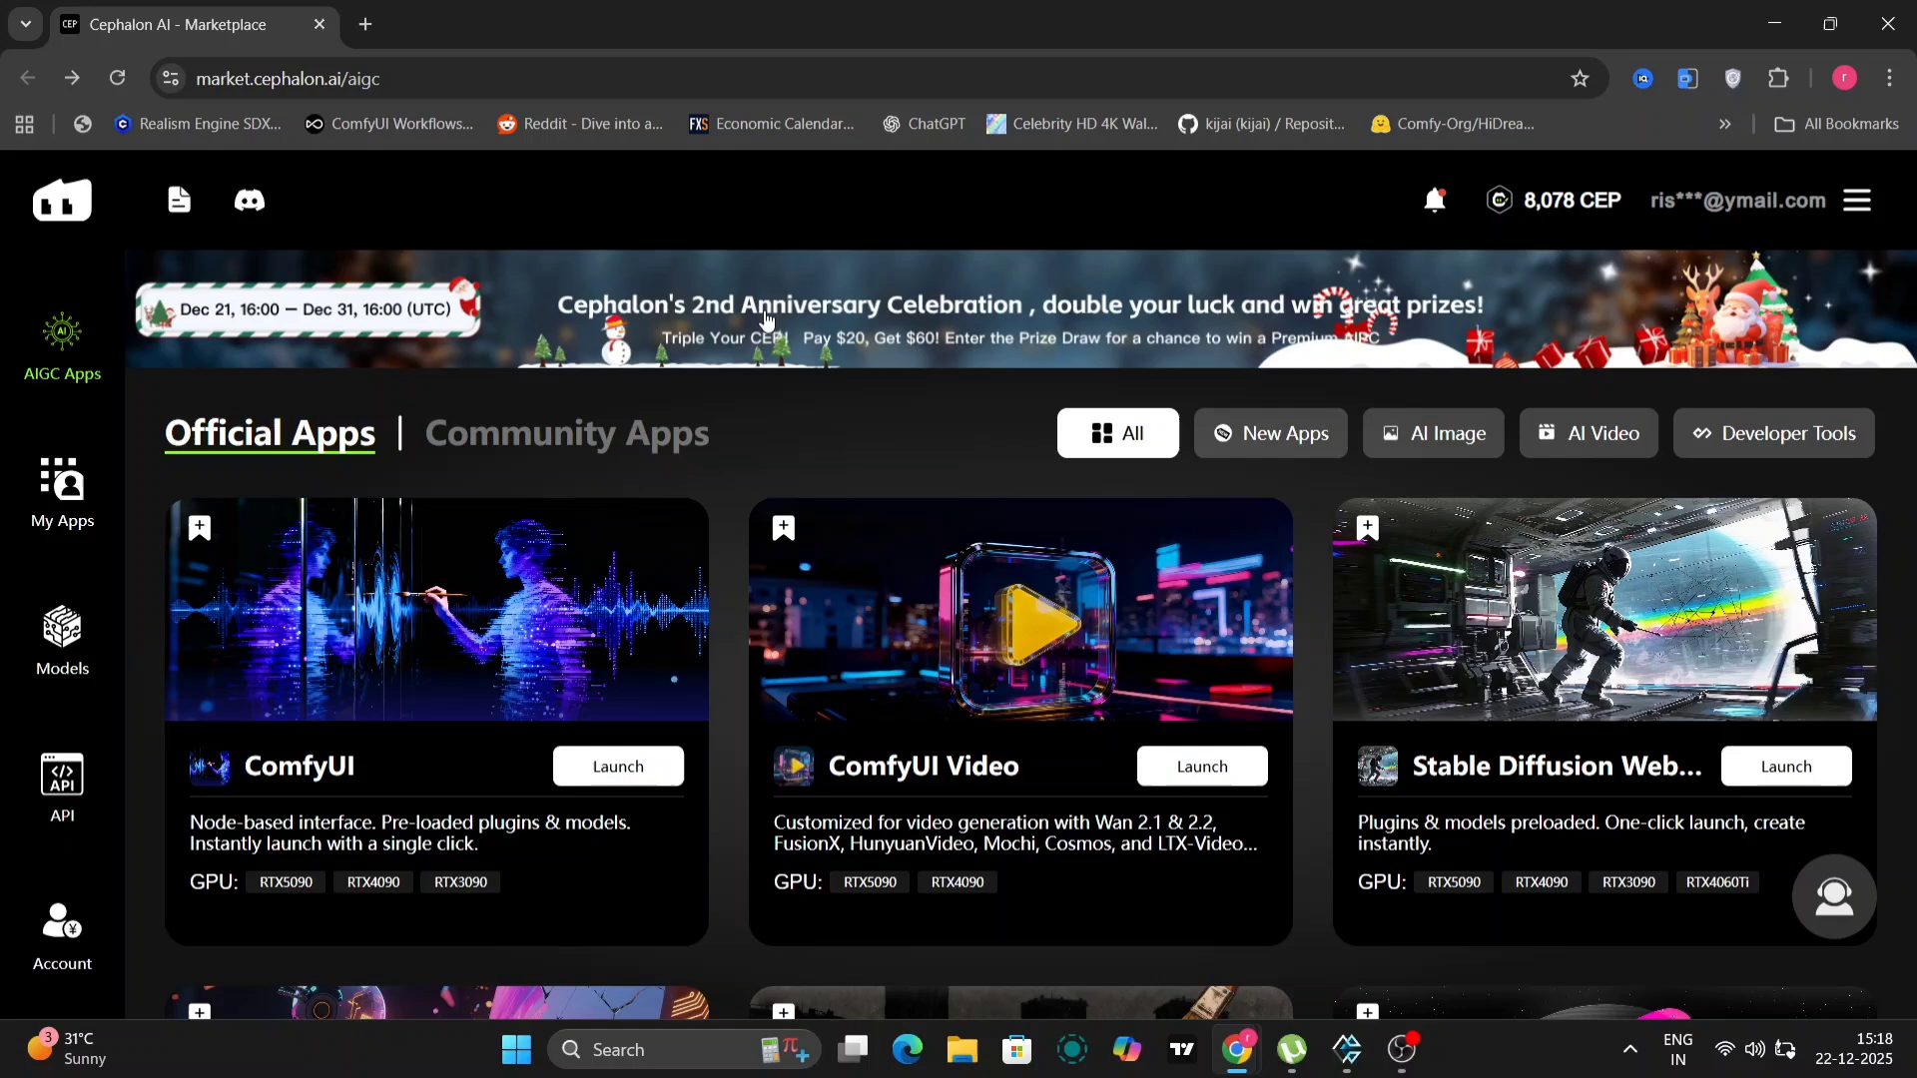
# Open the 2nd Anniversary Celebration page, review the Winning Odds table, and dismiss it.
pyautogui.click(999, 317)
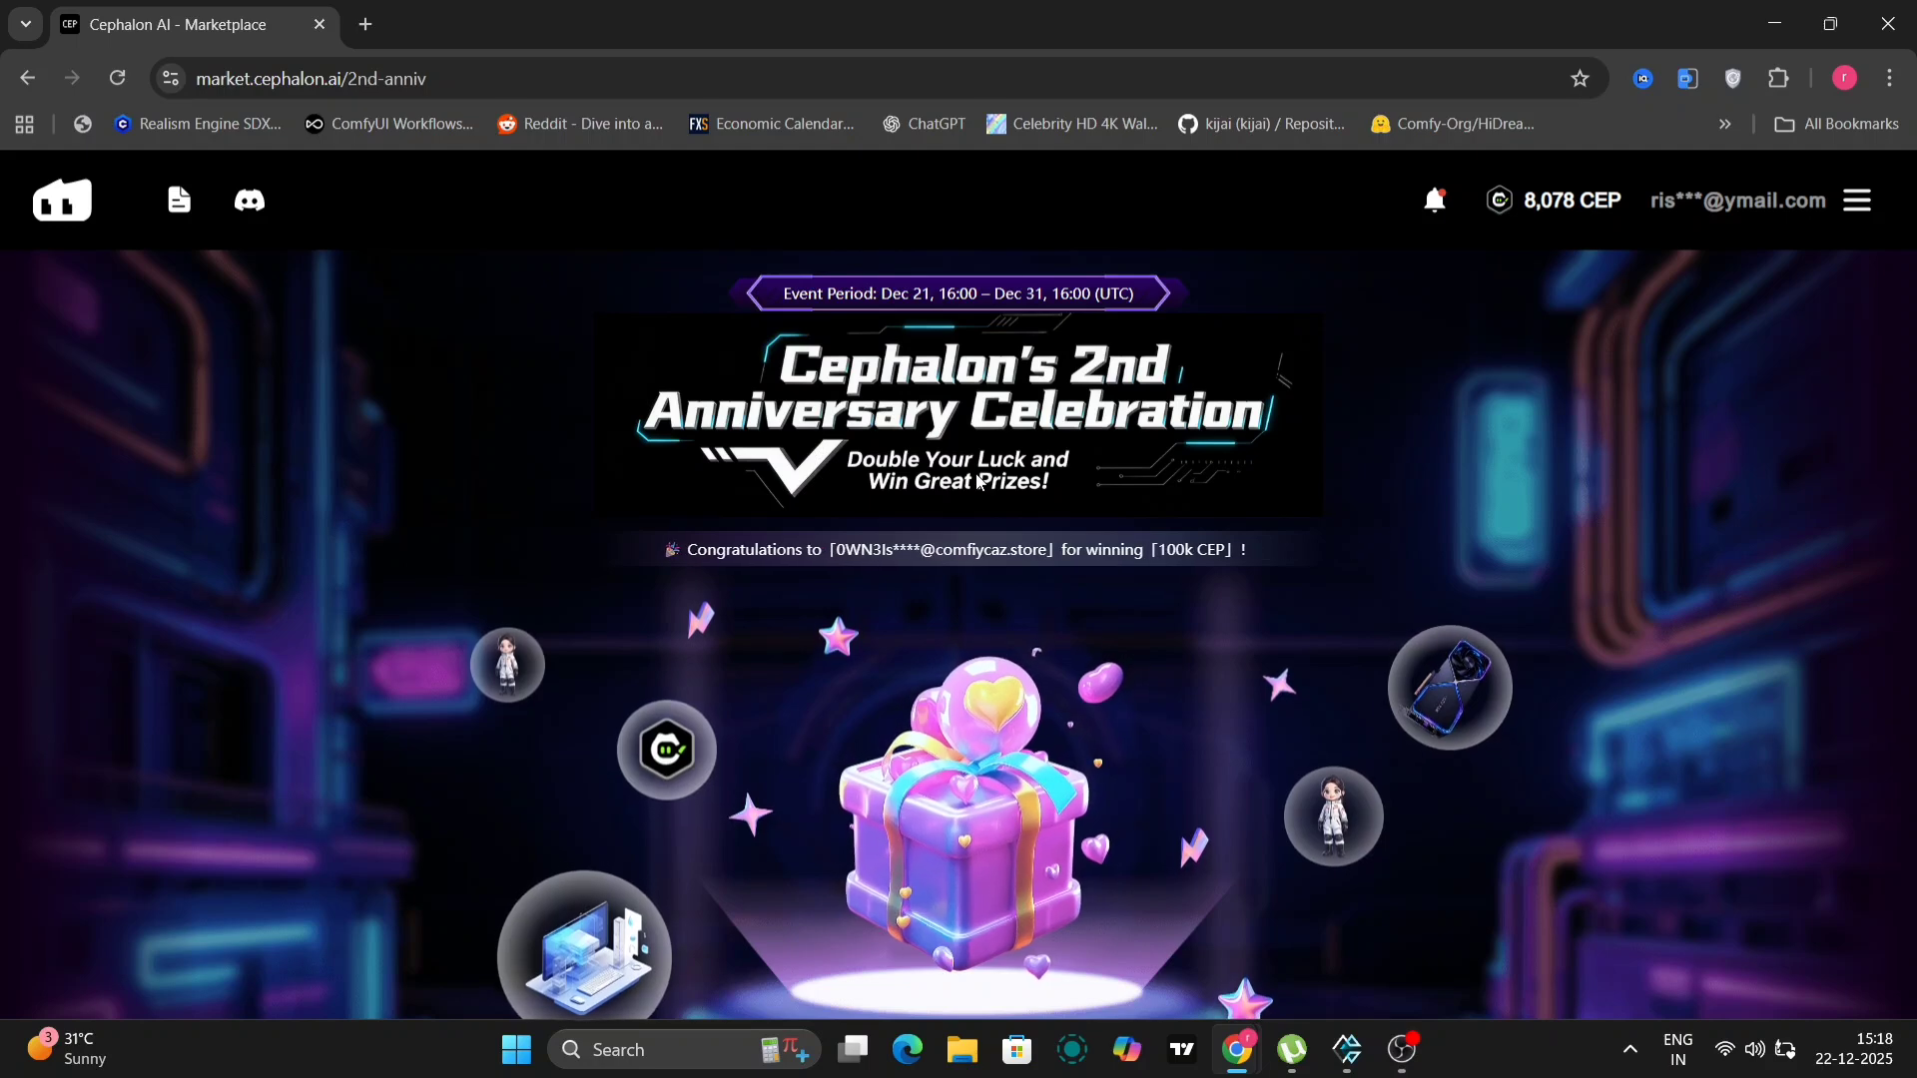
pyautogui.scroll(-5, 977, 481)
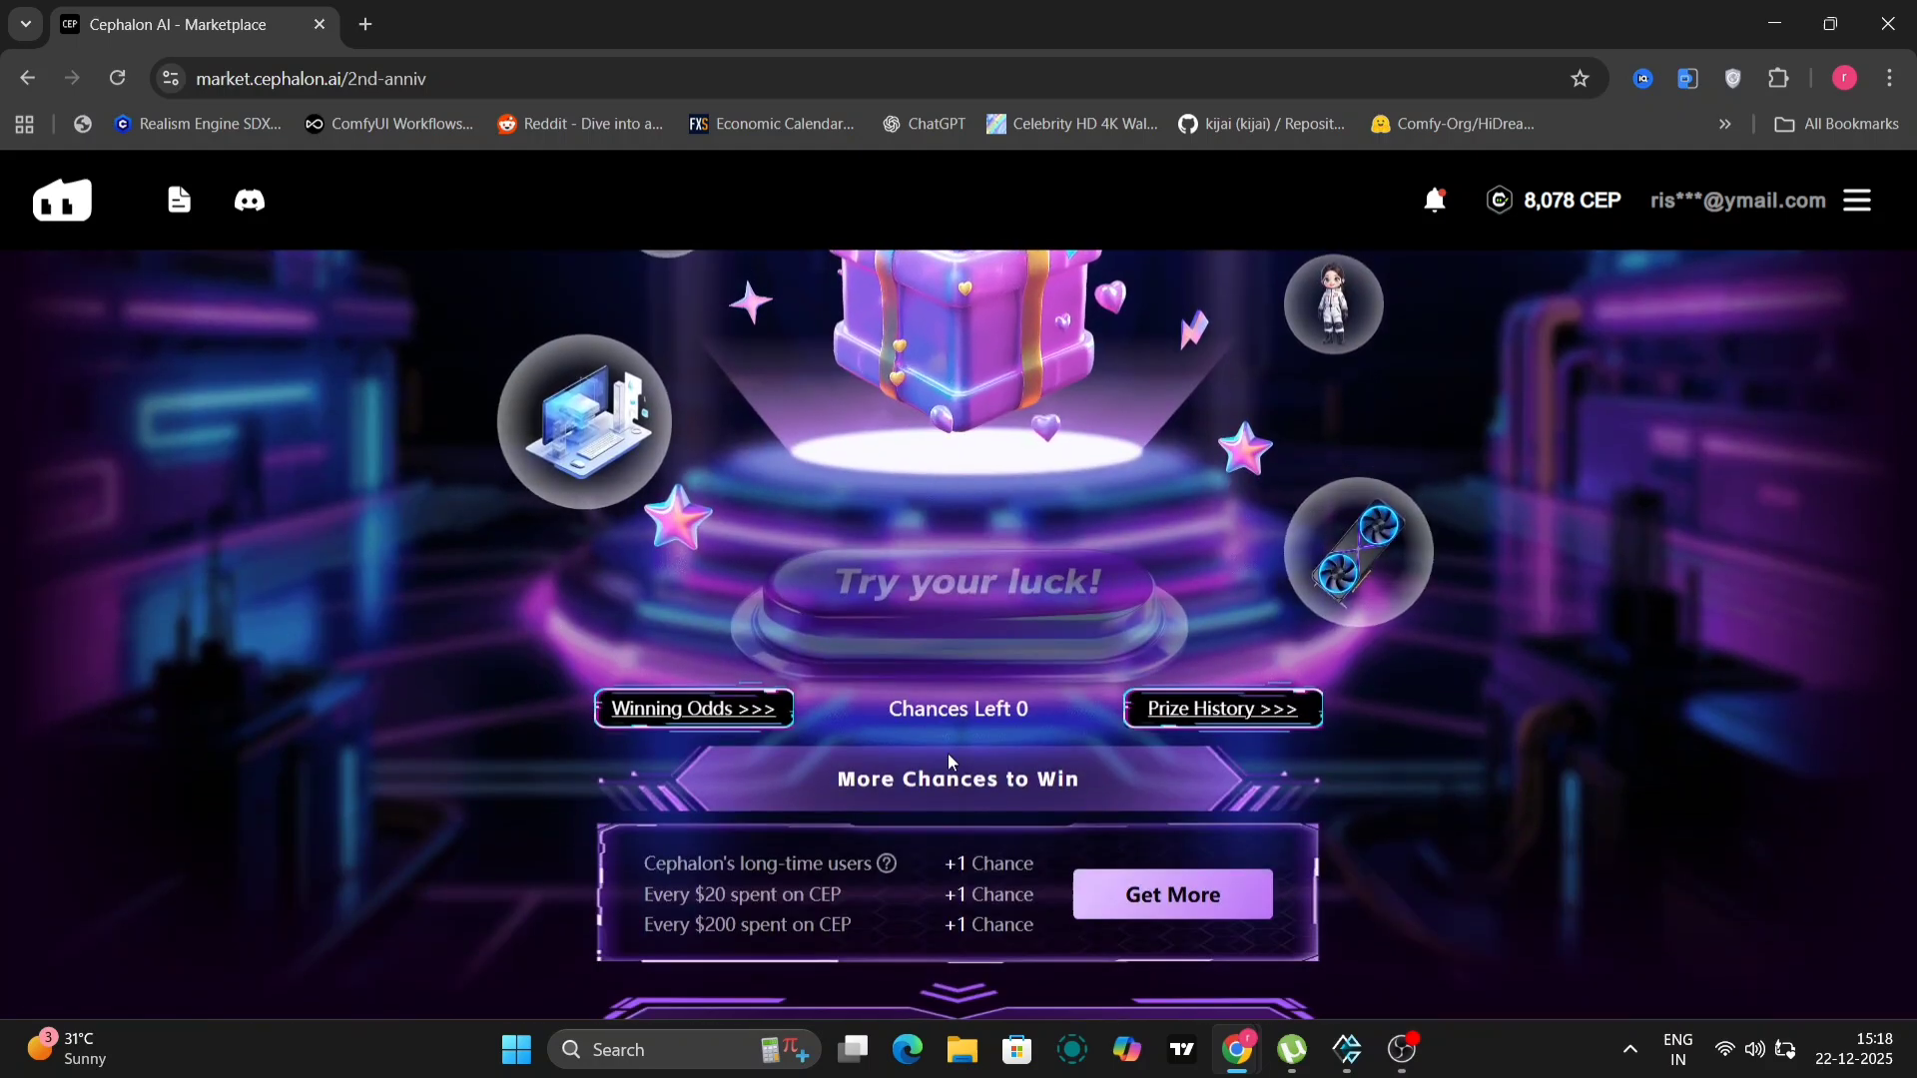
pyautogui.scroll(-2, 971, 833)
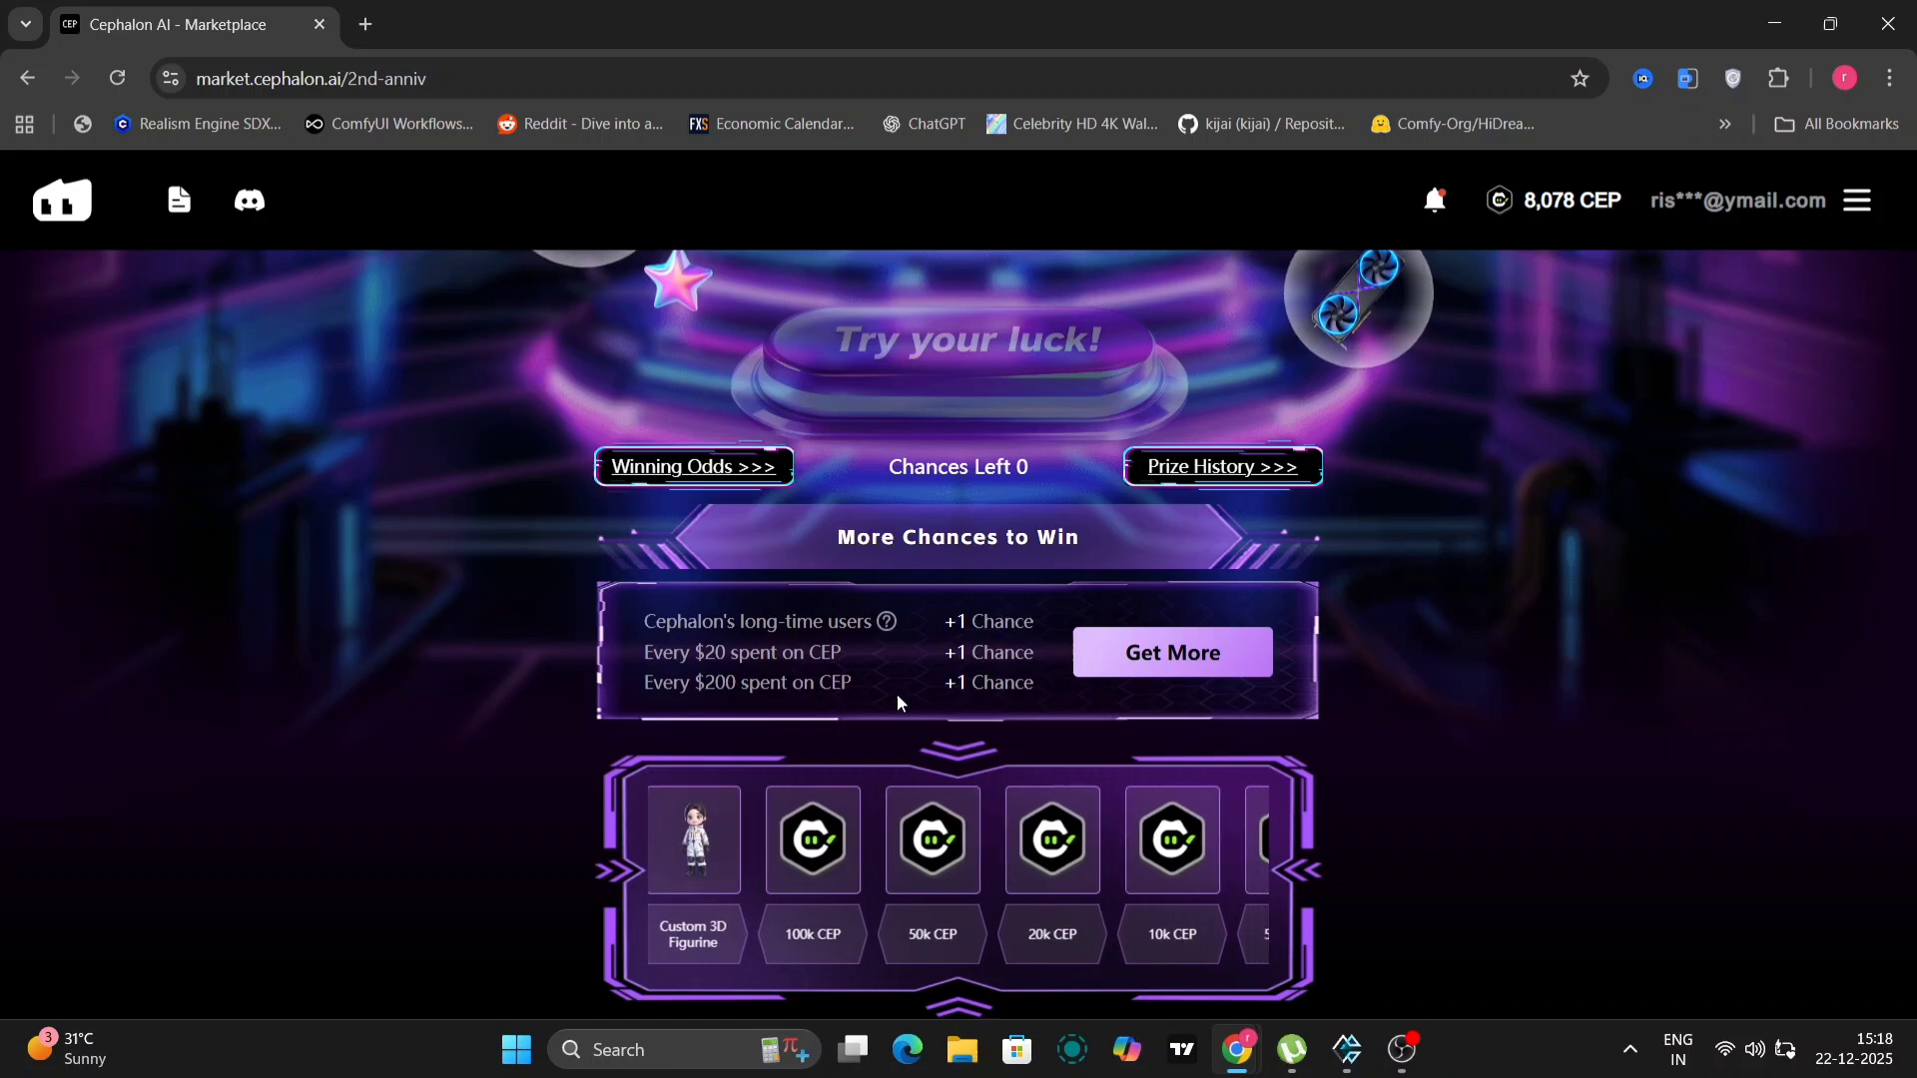
pyautogui.click(725, 465)
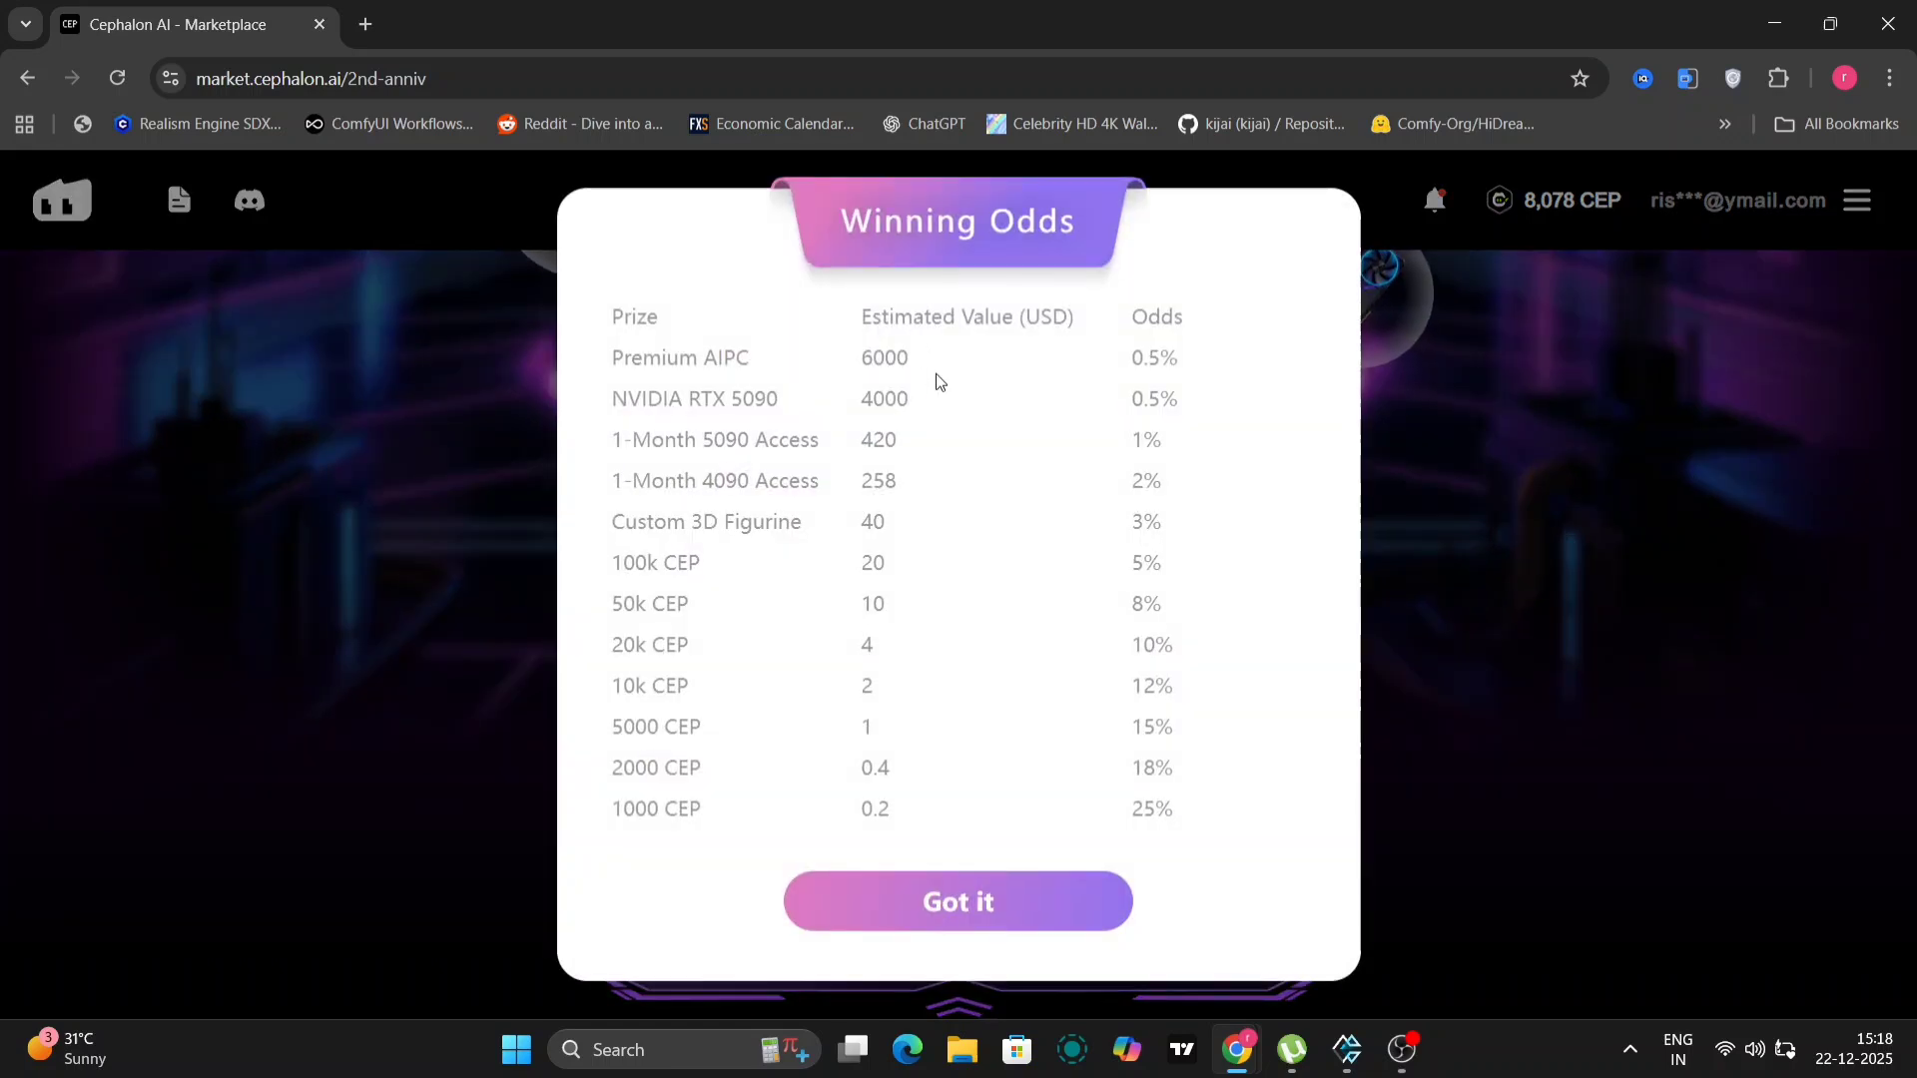
pyautogui.click(944, 903)
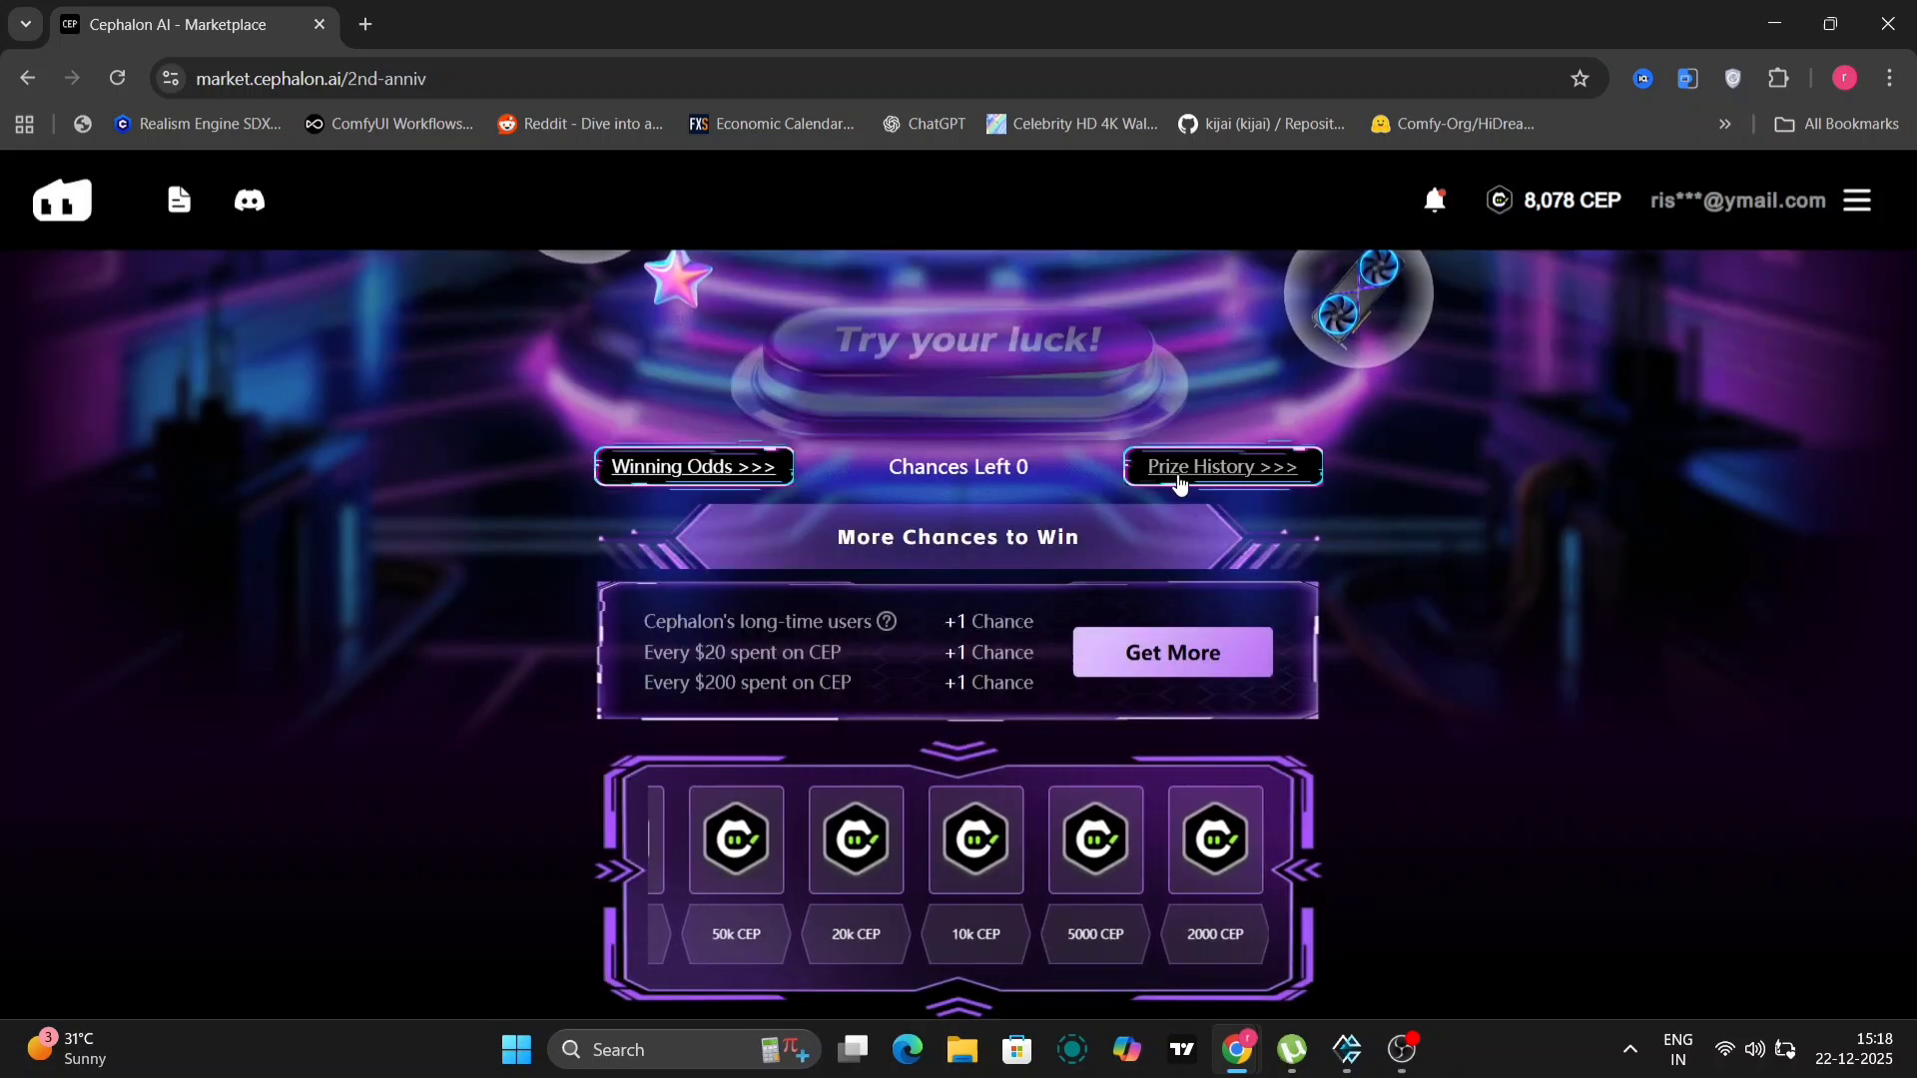